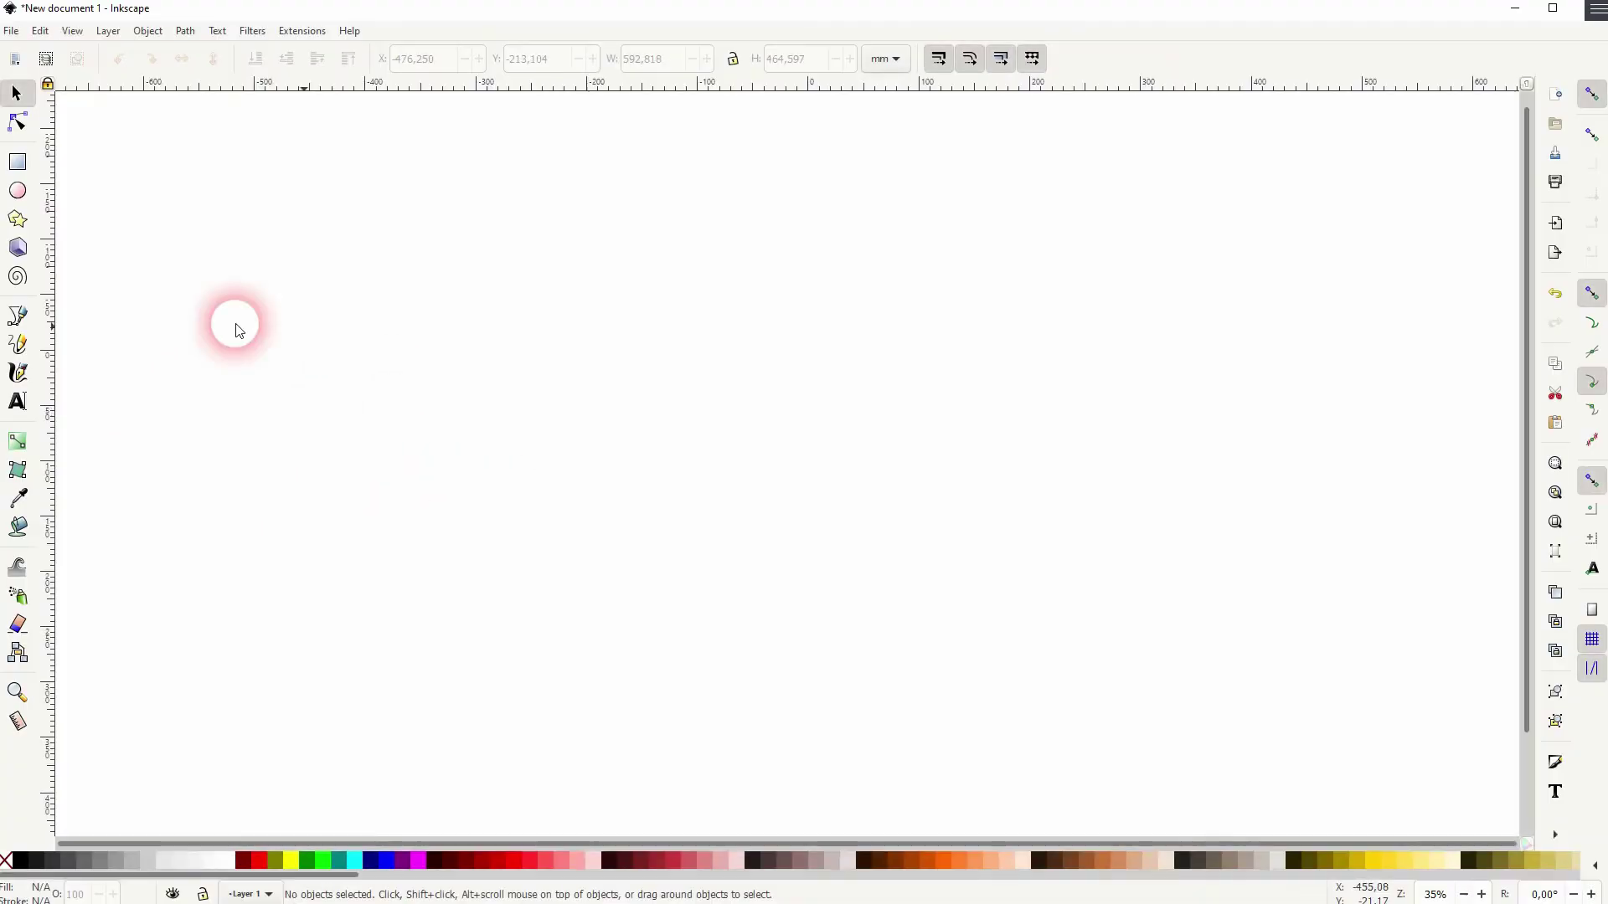
Type bold ENVELOPE text, scale it up greatly, place it top-left, and duplicate it.
click(17, 402)
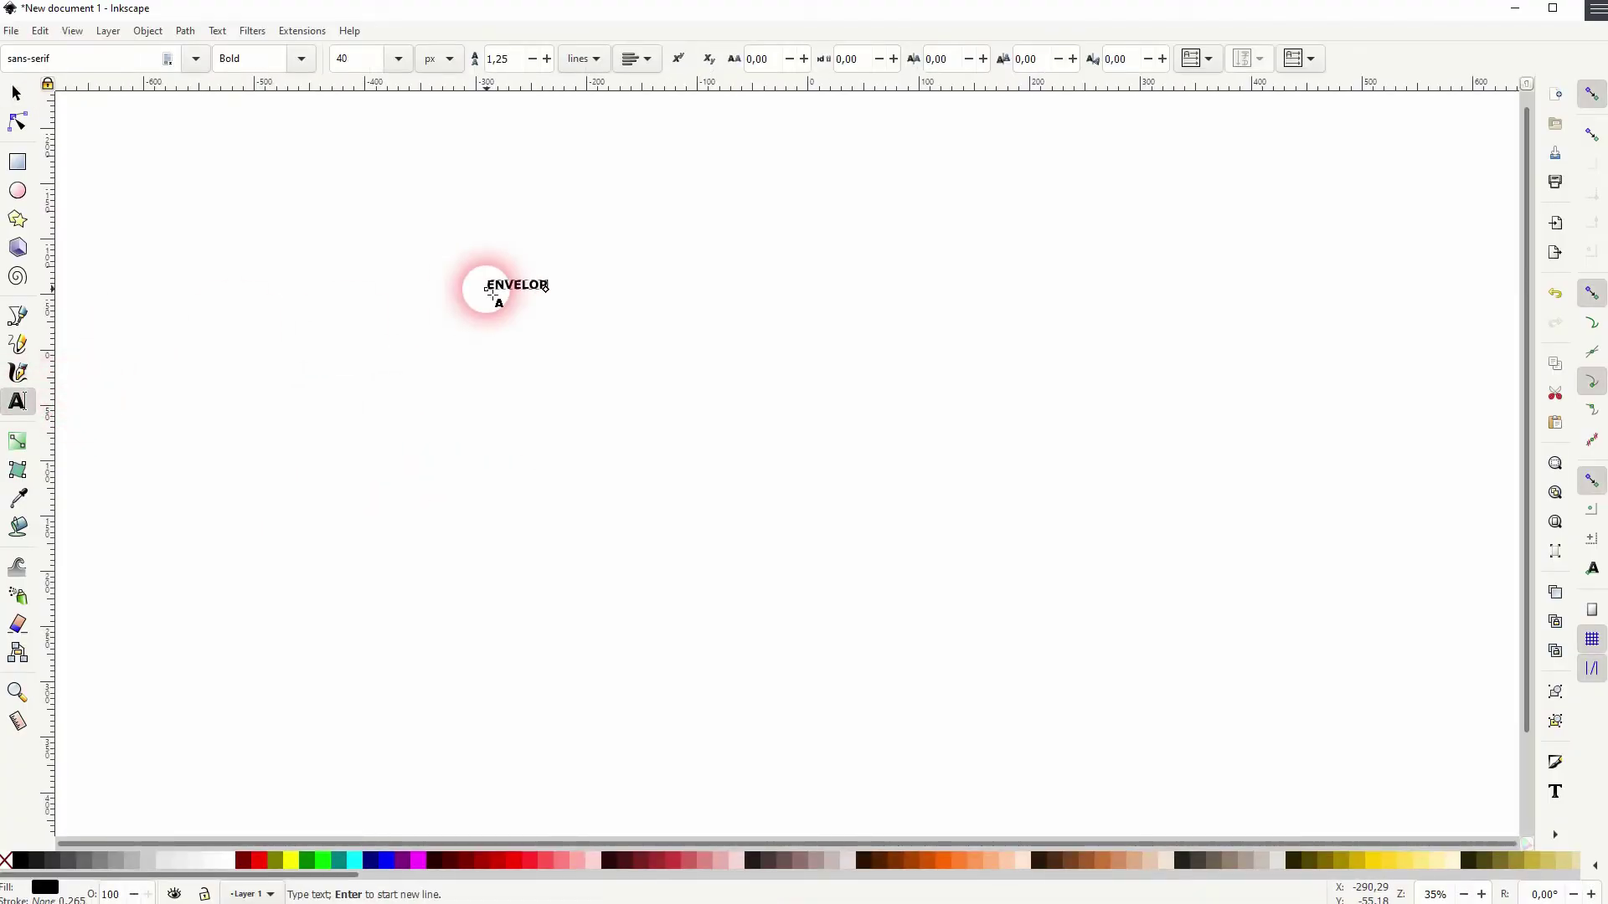
click(808, 265)
click(43, 95)
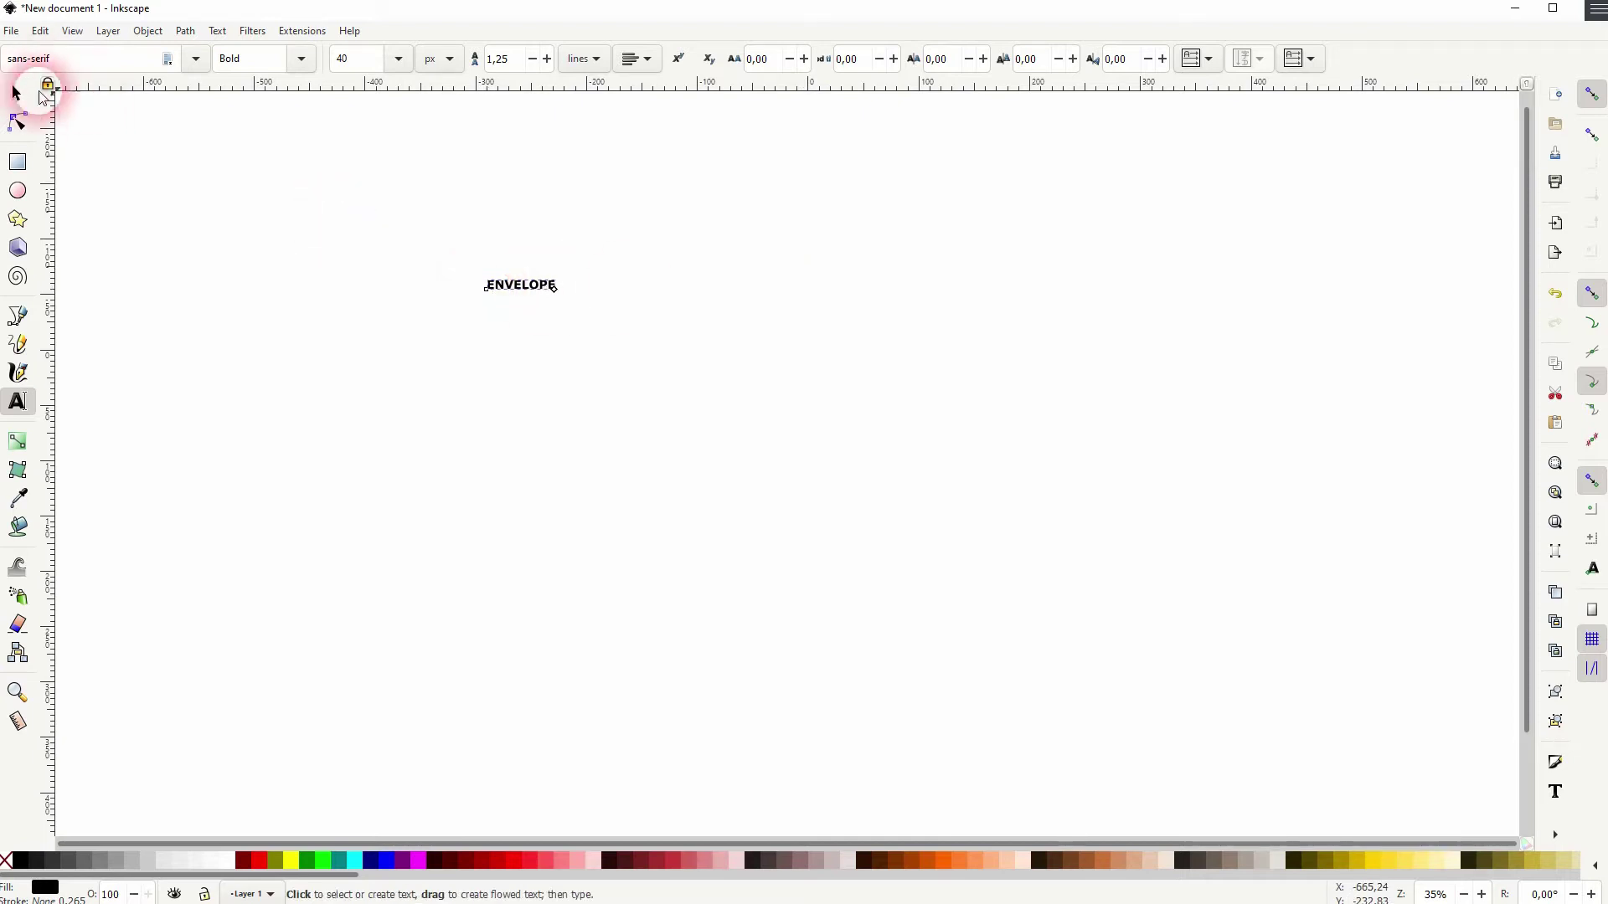
click(554, 287)
drag(556, 287, 1077, 460)
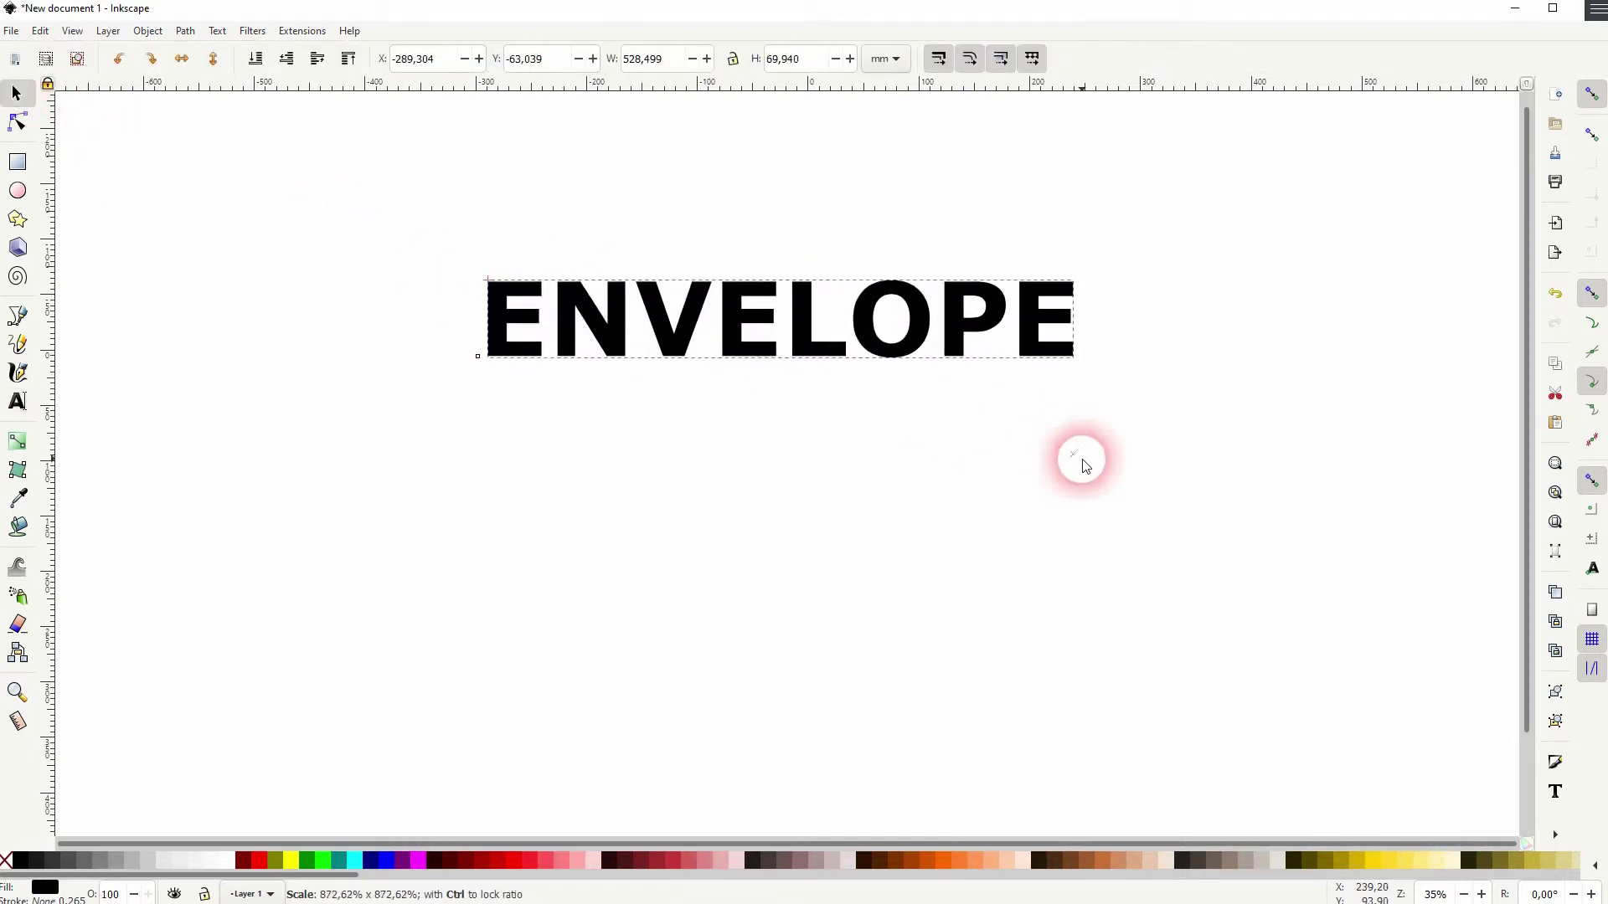
drag(810, 303, 365, 776)
key(ctrl+d)
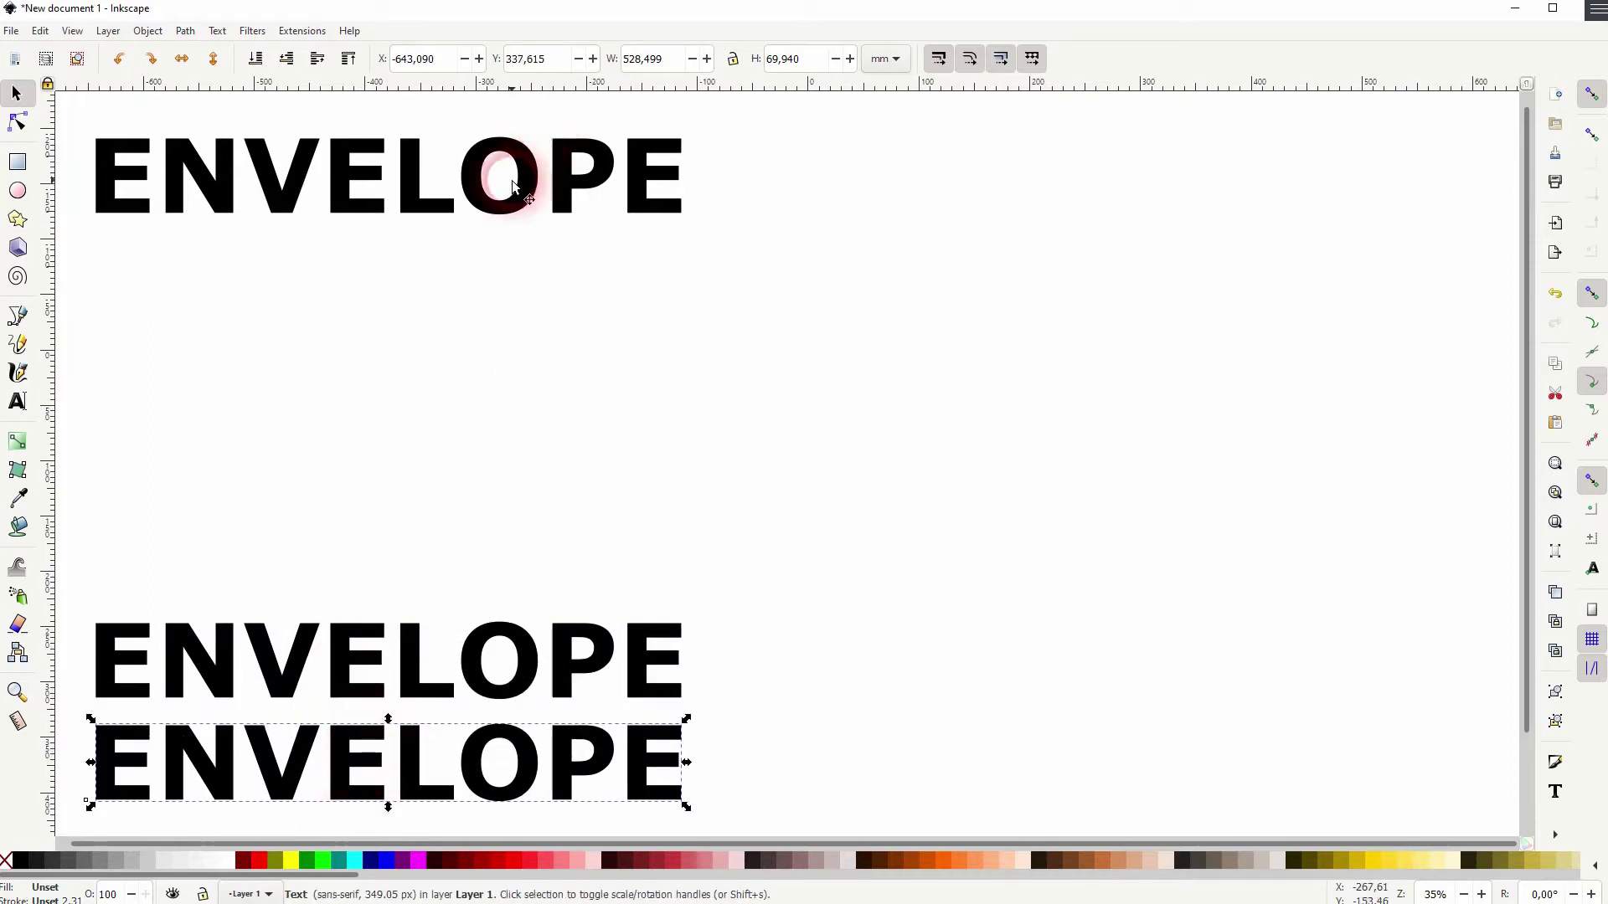
Convert the top ENVELOPE text into paths with Object to Path.
click(247, 37)
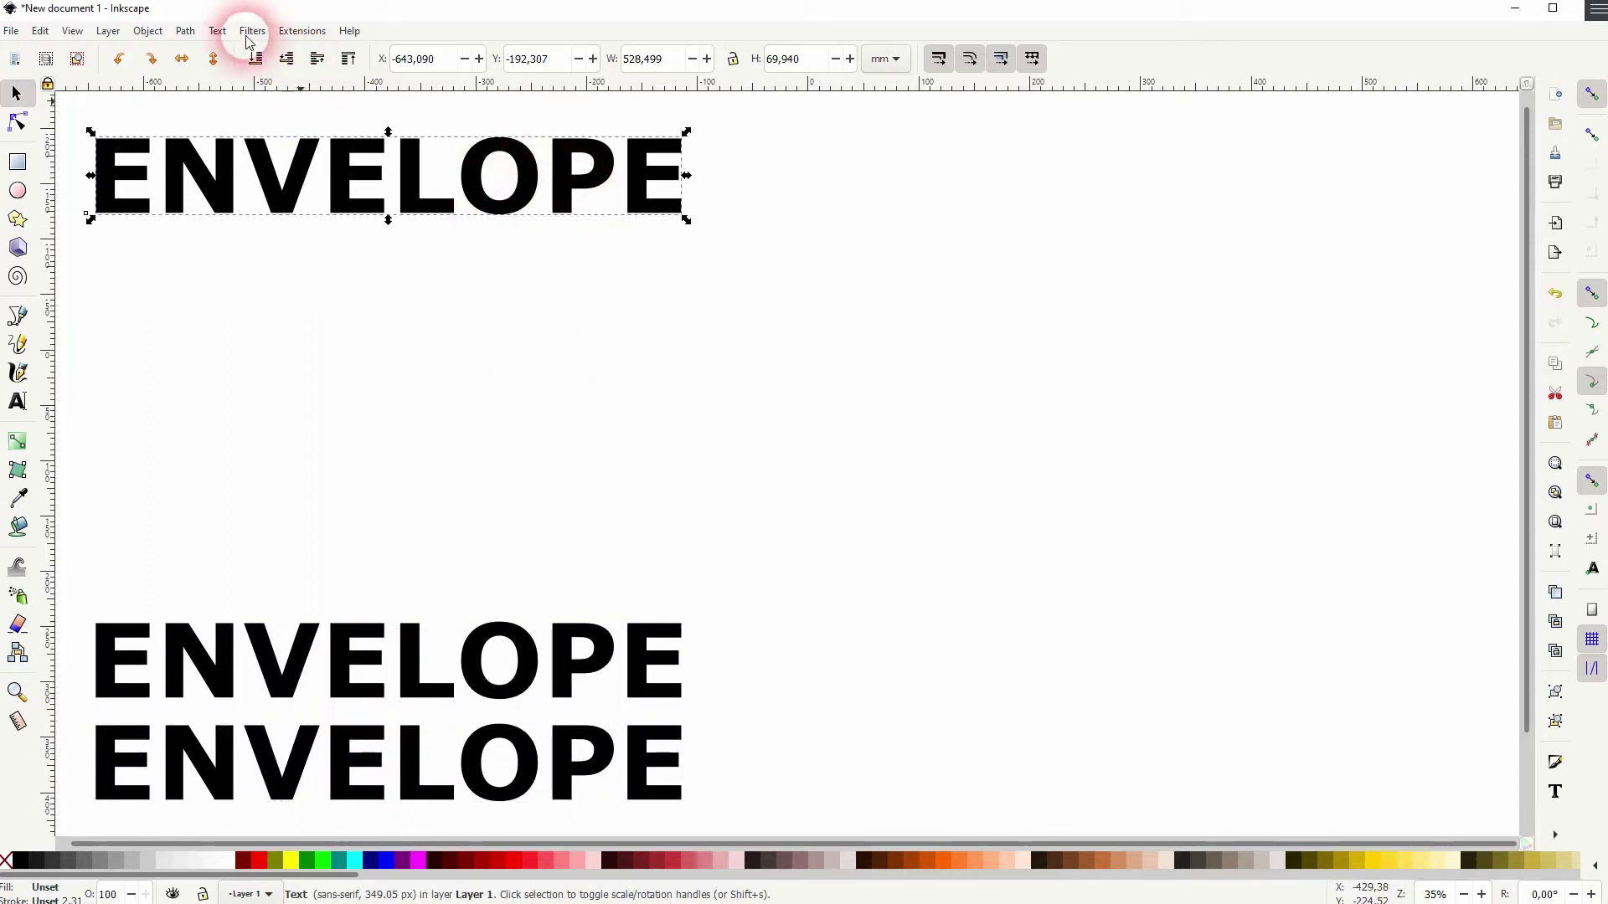
click(191, 34)
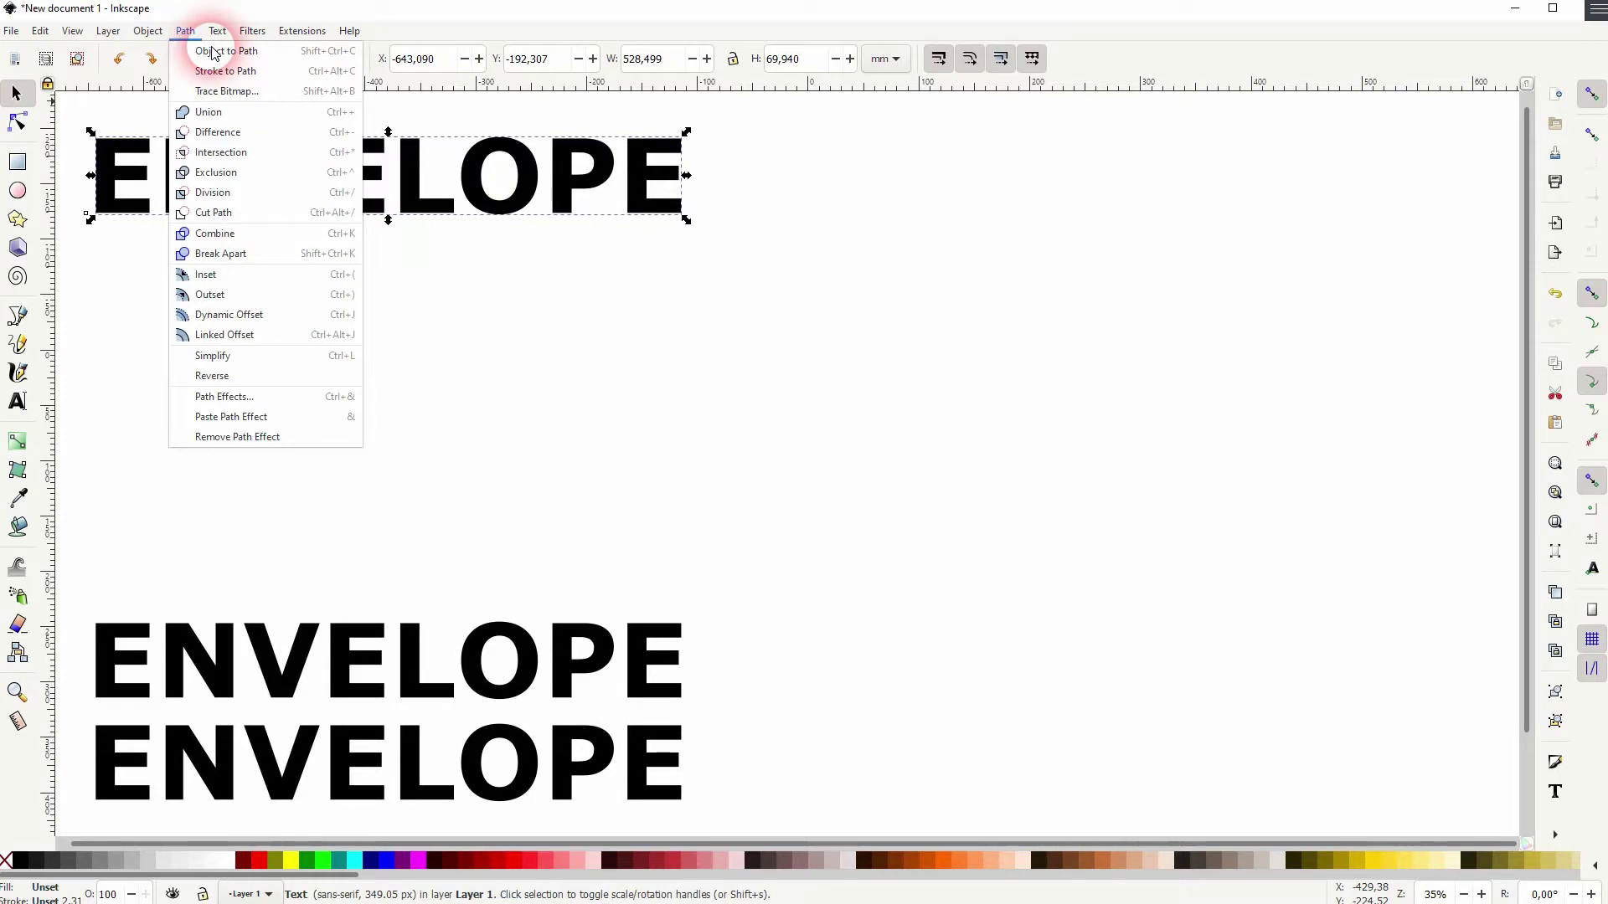
click(214, 52)
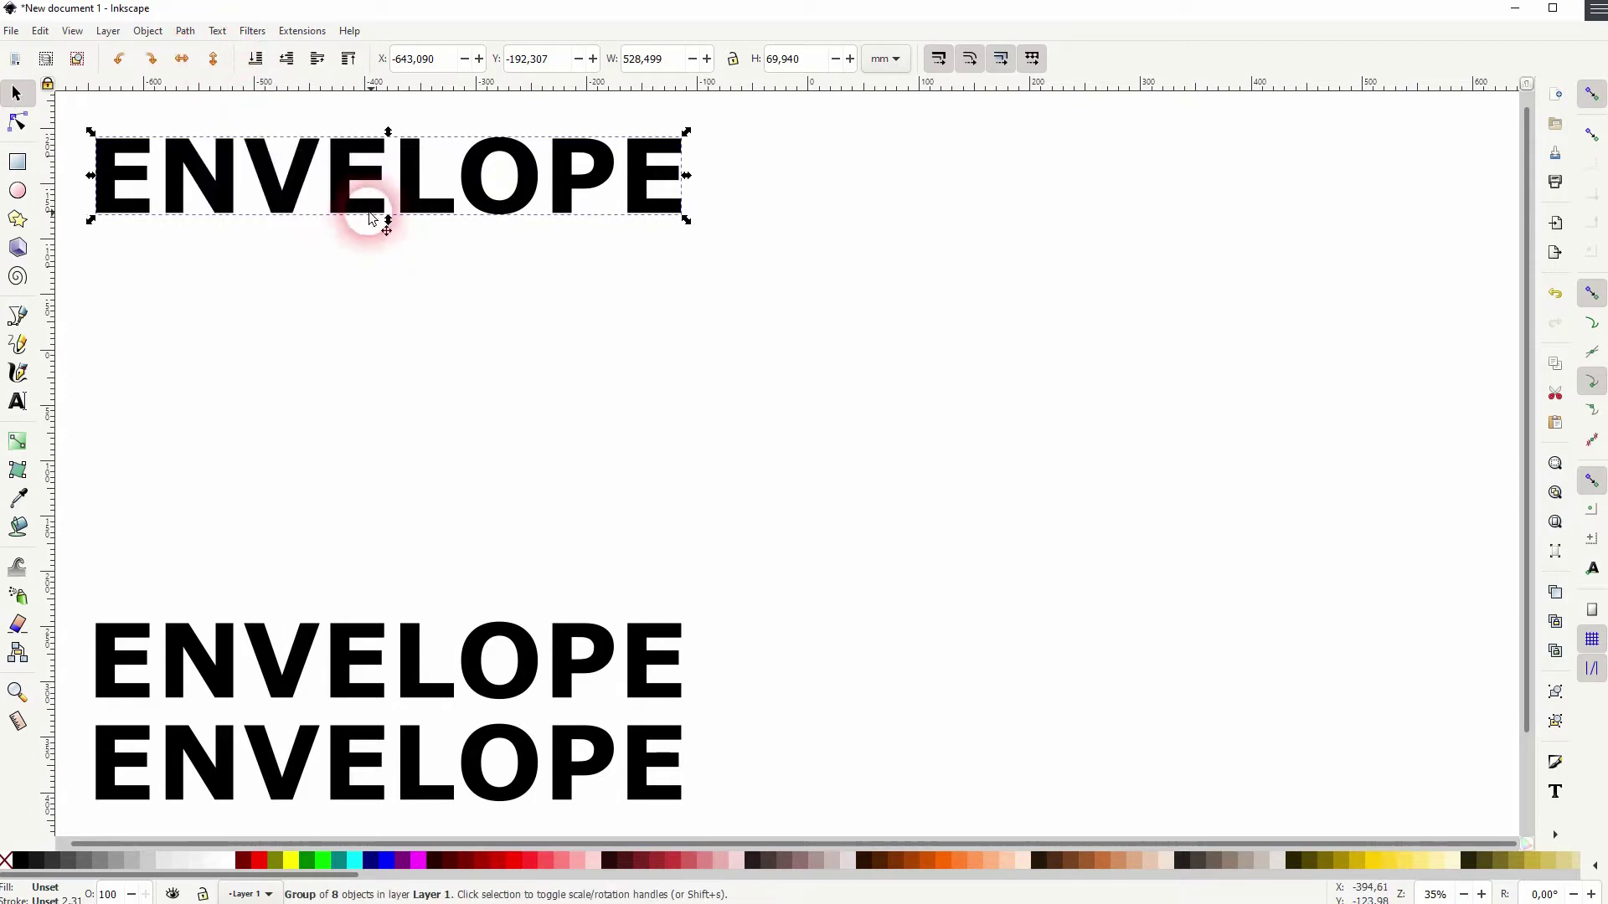
Add a Perspective/Envelope path effect to the top ENVELOPE.
click(185, 31)
click(276, 399)
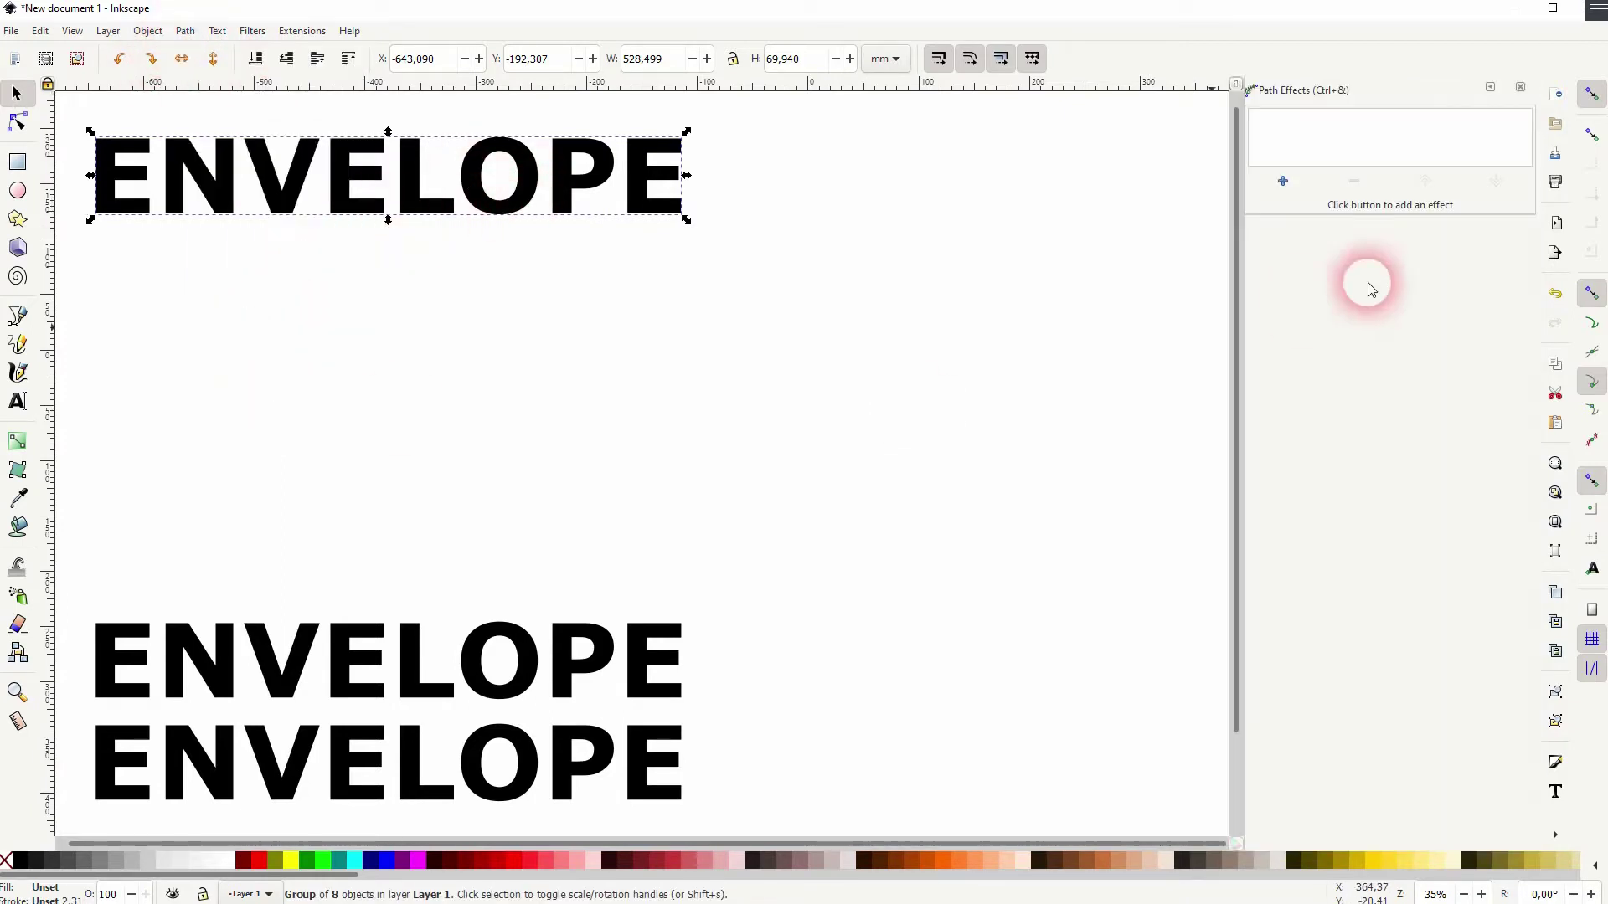
click(1283, 179)
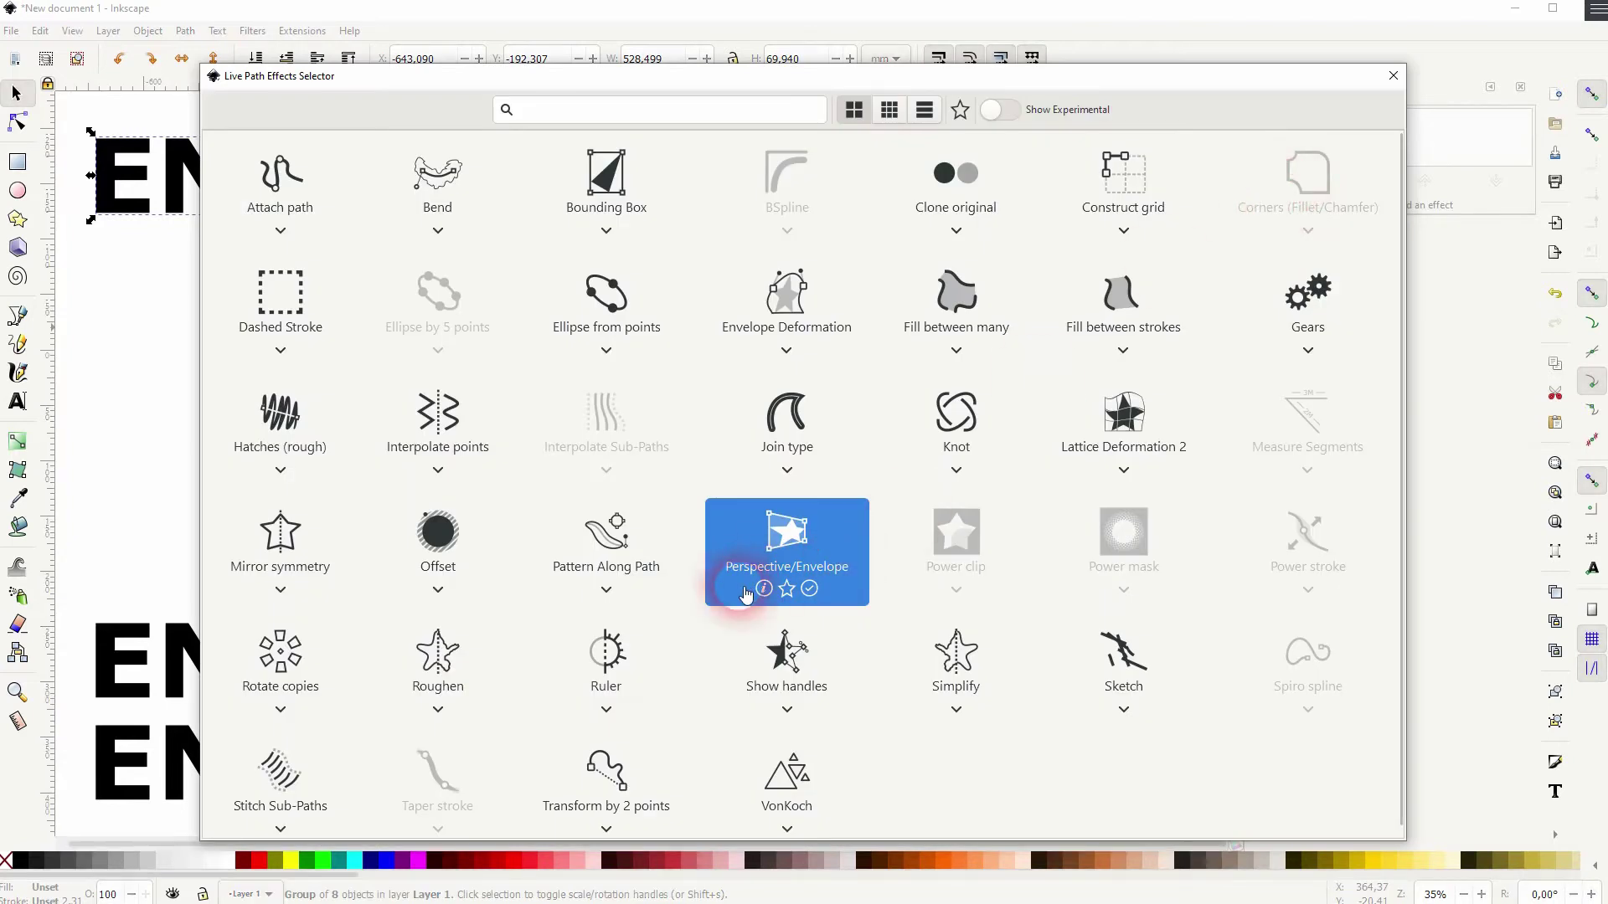
click(791, 555)
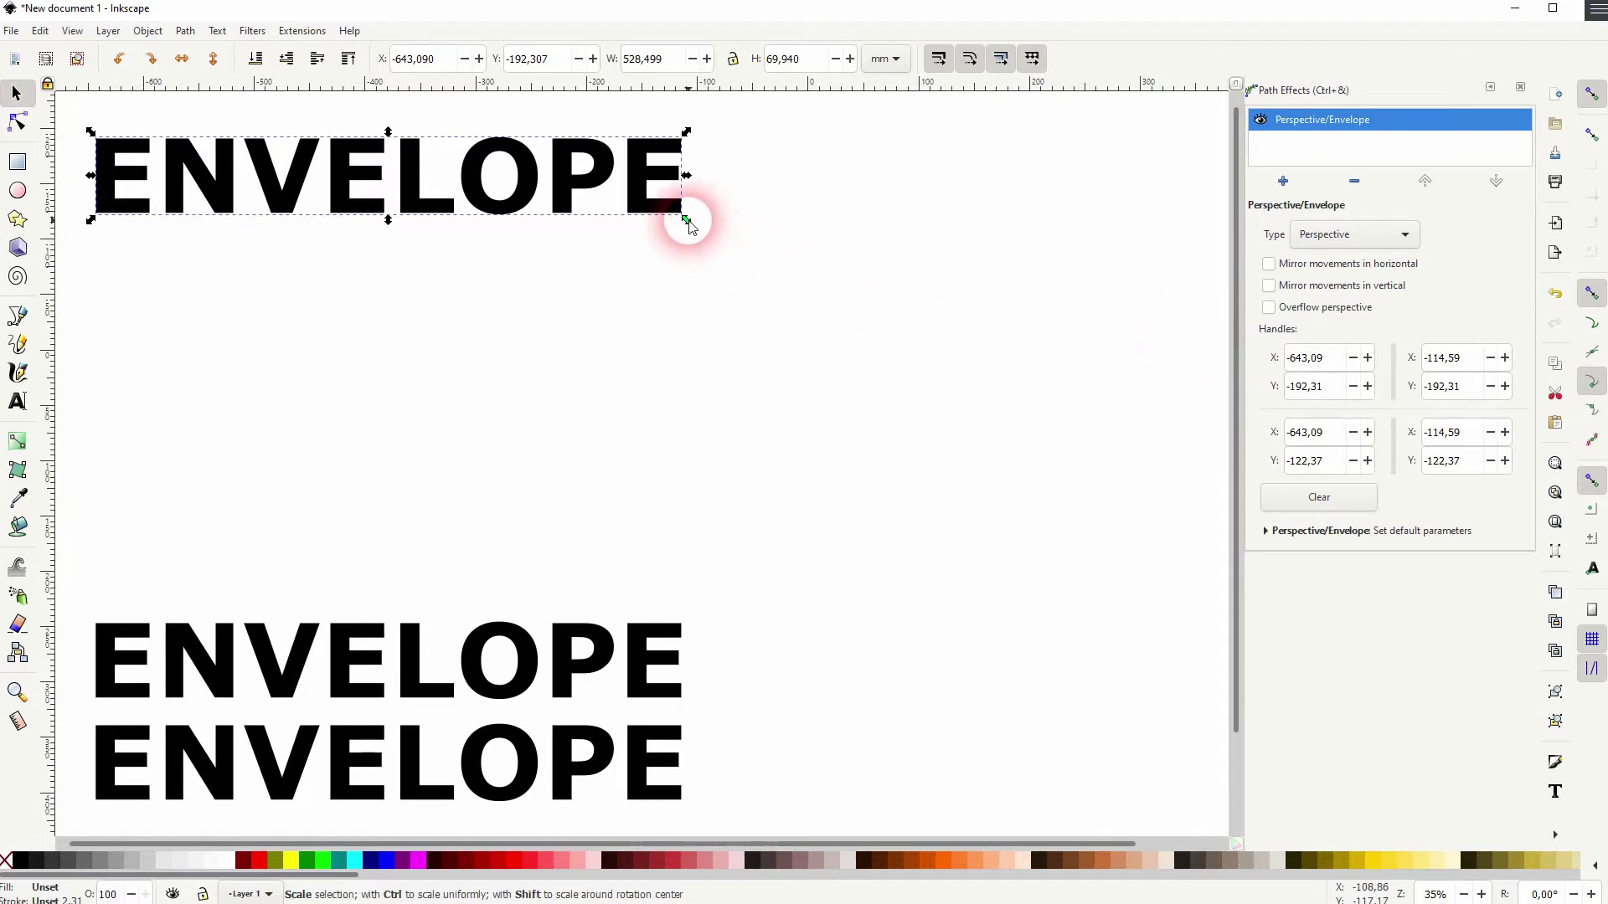
Pull the envelope's lower-right corner down so ENVELOPE grows toward the right.
drag(687, 221, 735, 262)
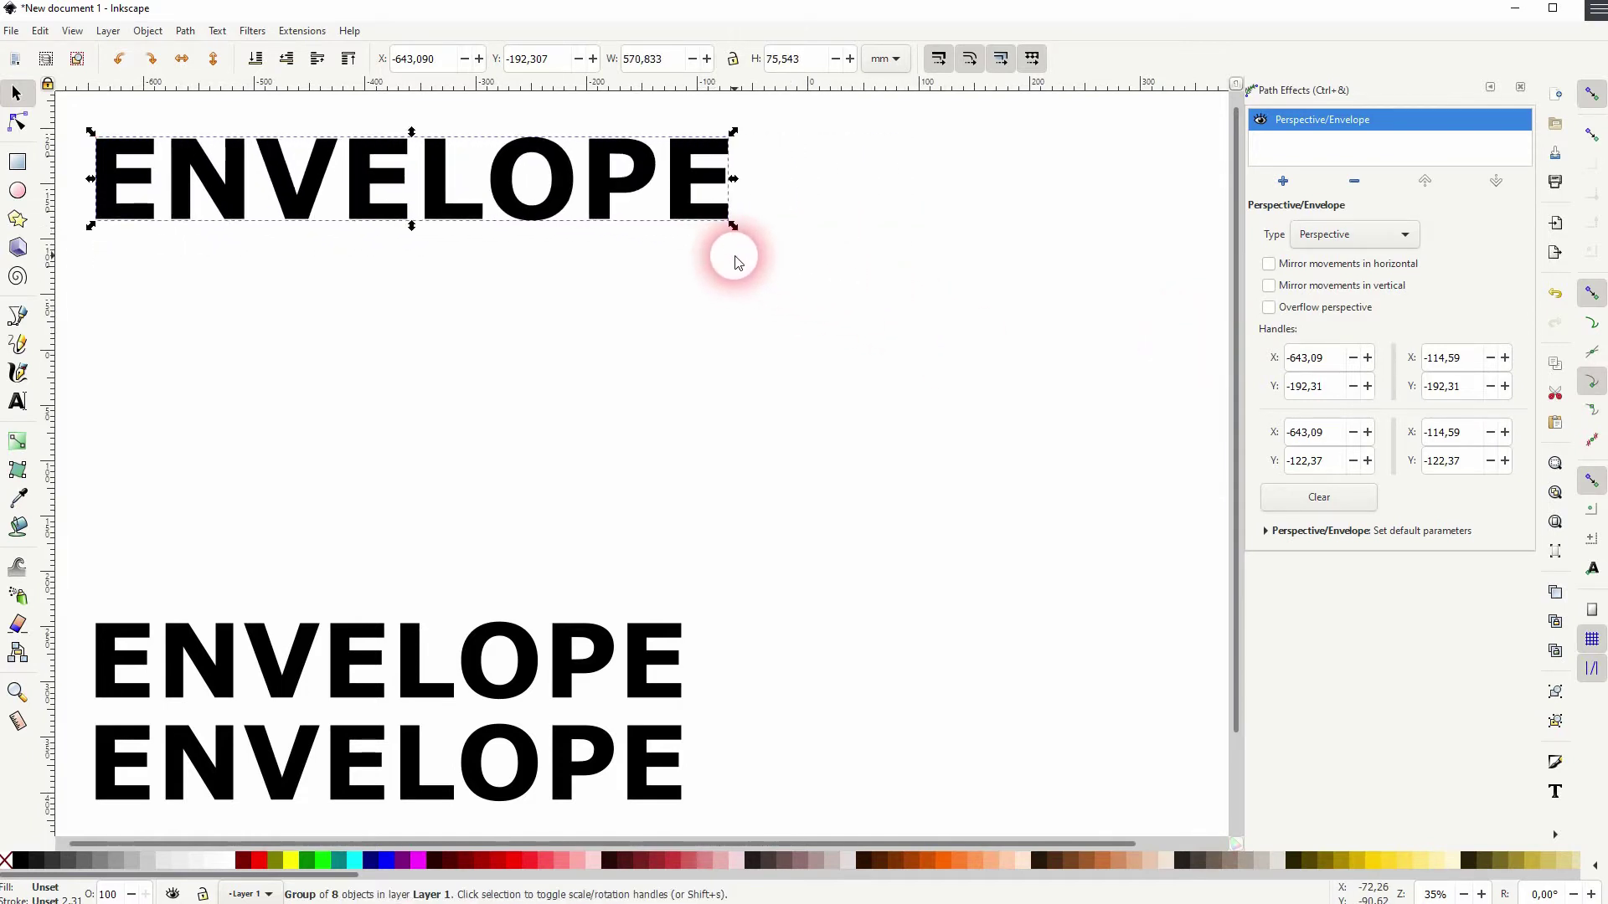
click(18, 123)
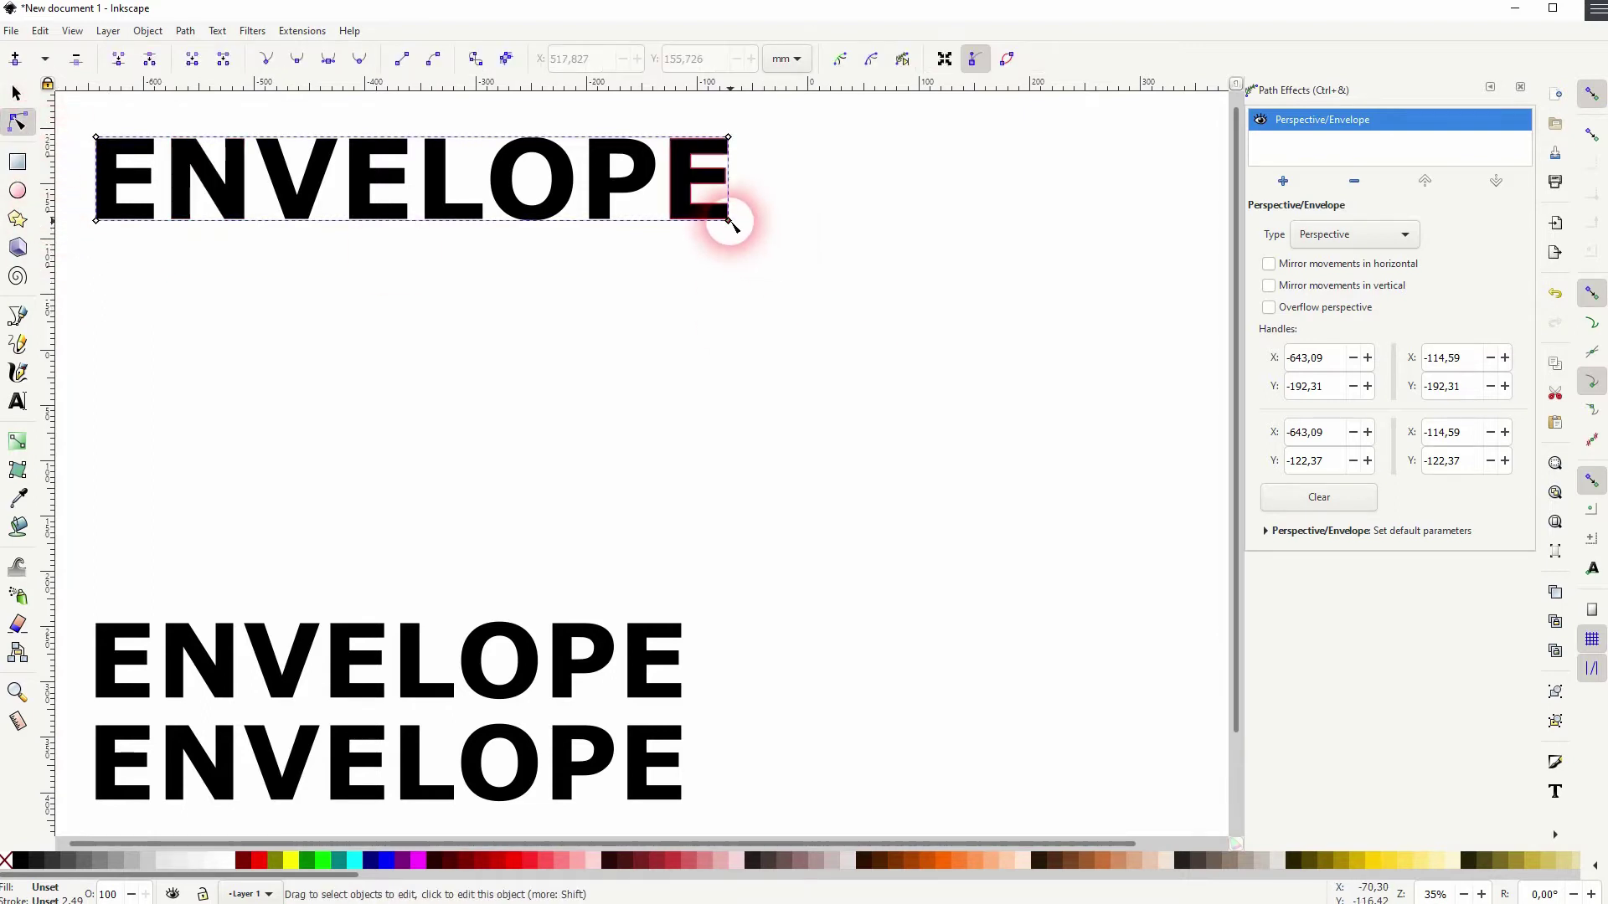
drag(728, 222, 595, 435)
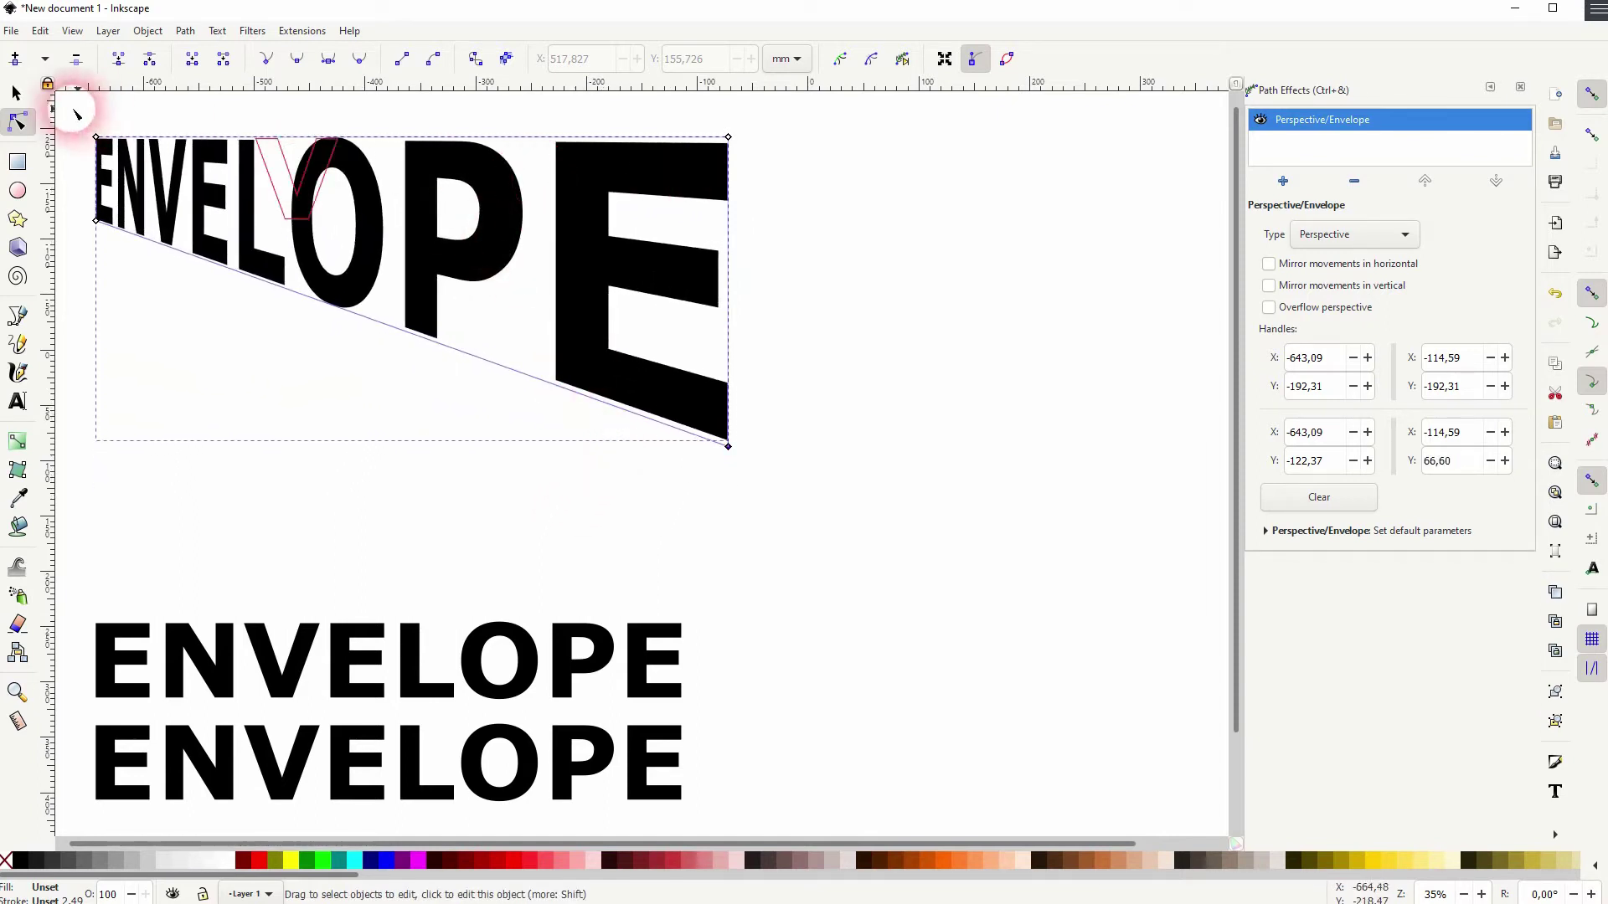
drag(485, 250, 531, 178)
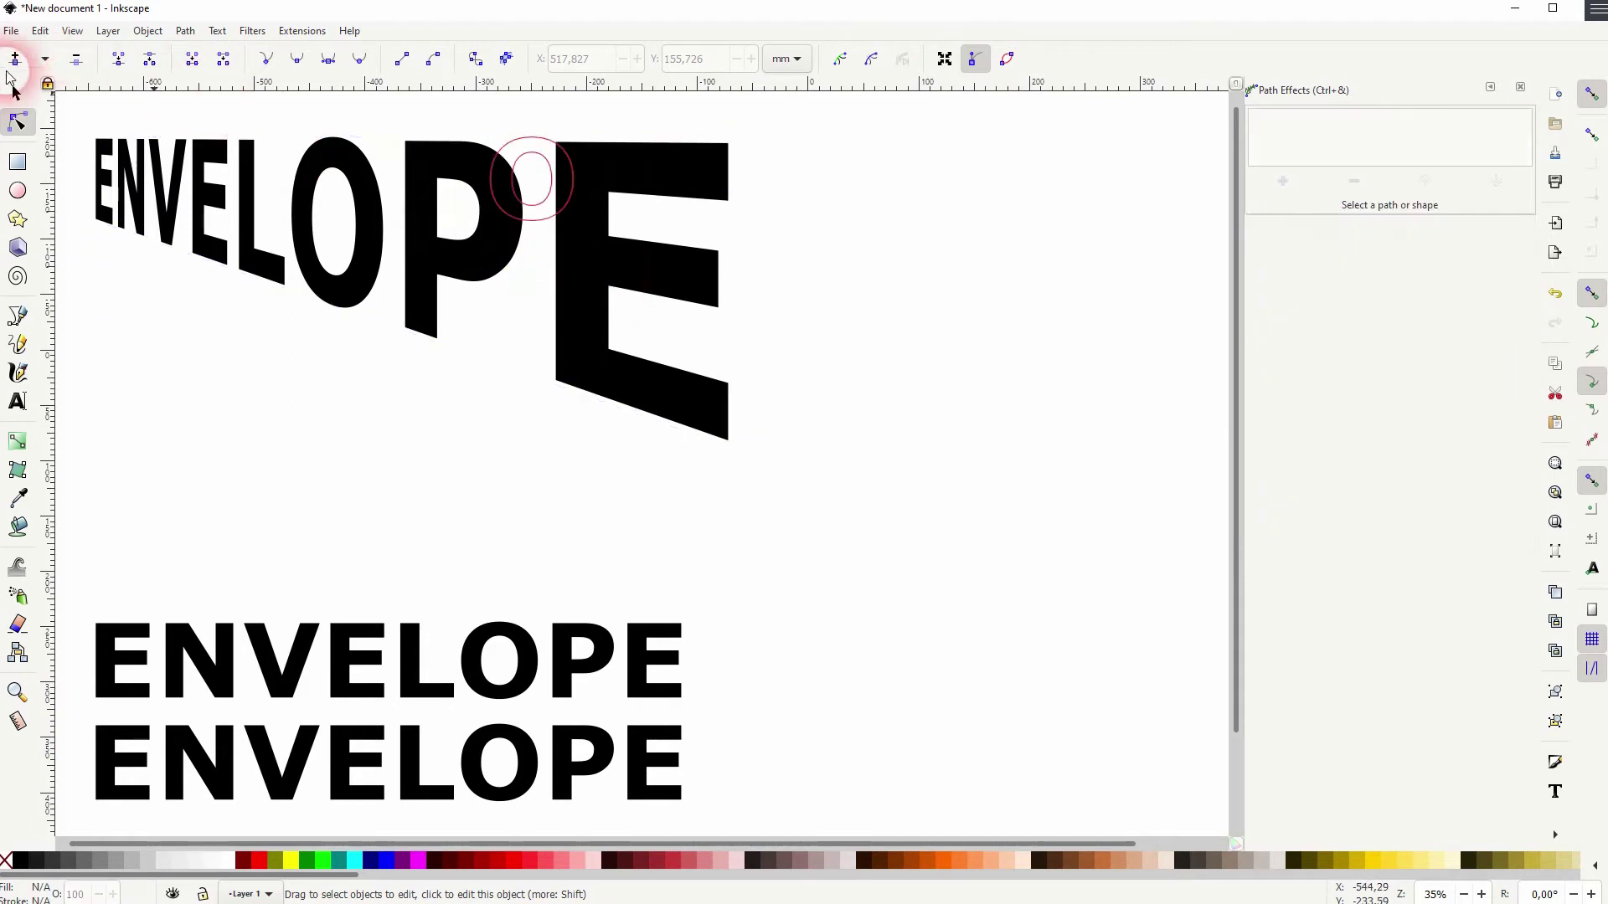
Move the warped ENVELOPE toward the page centre.
click(17, 94)
click(534, 239)
drag(495, 258, 734, 313)
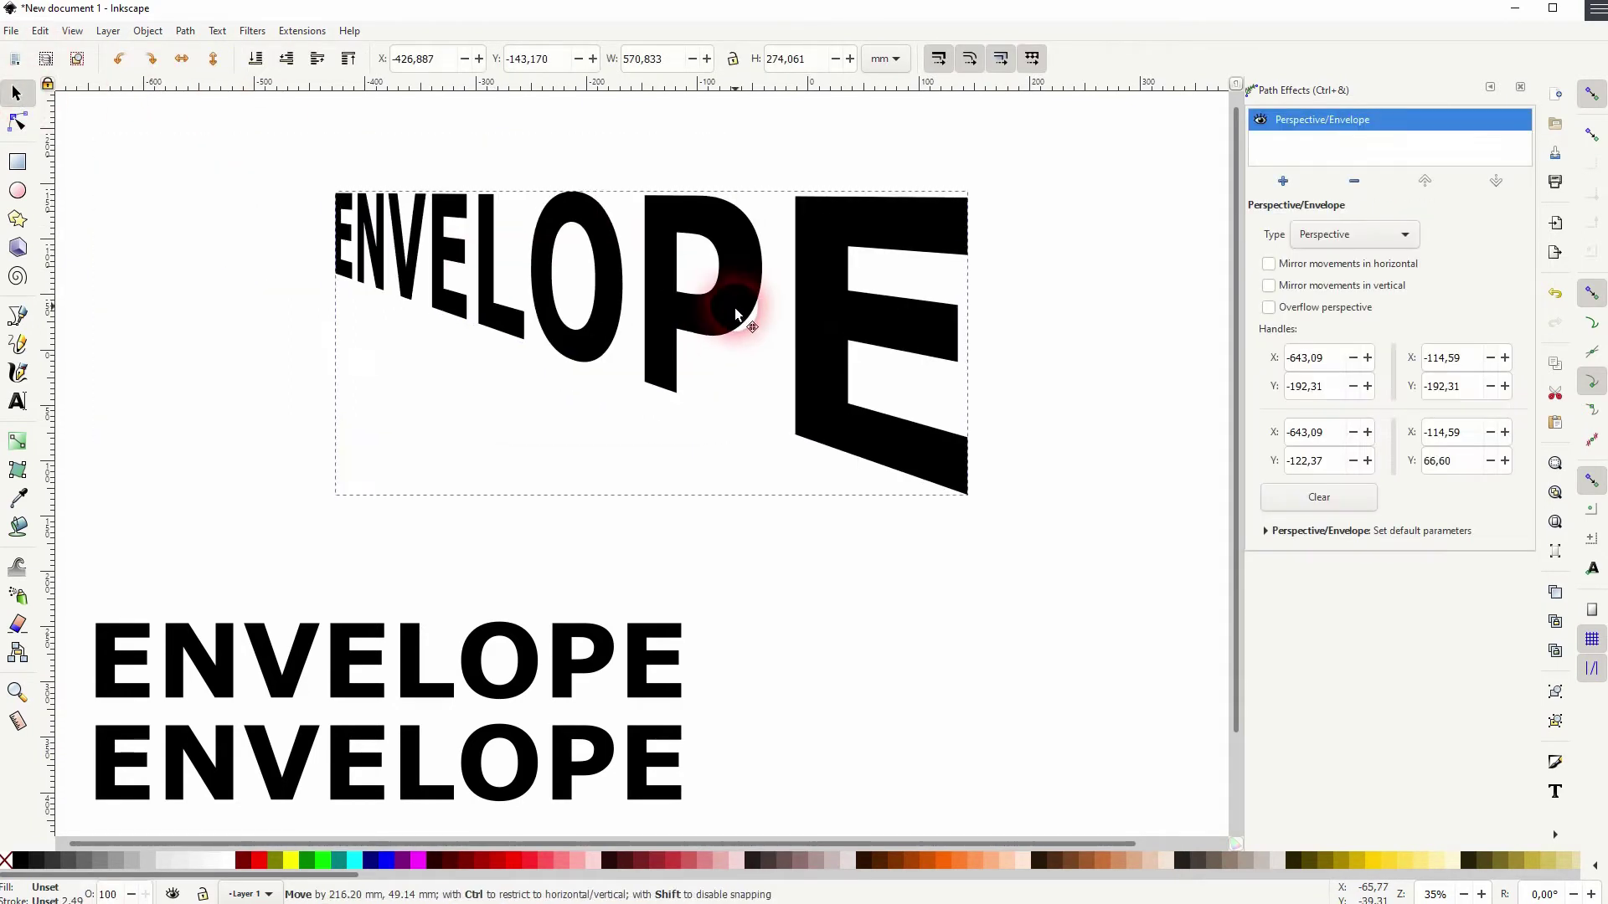
click(36, 118)
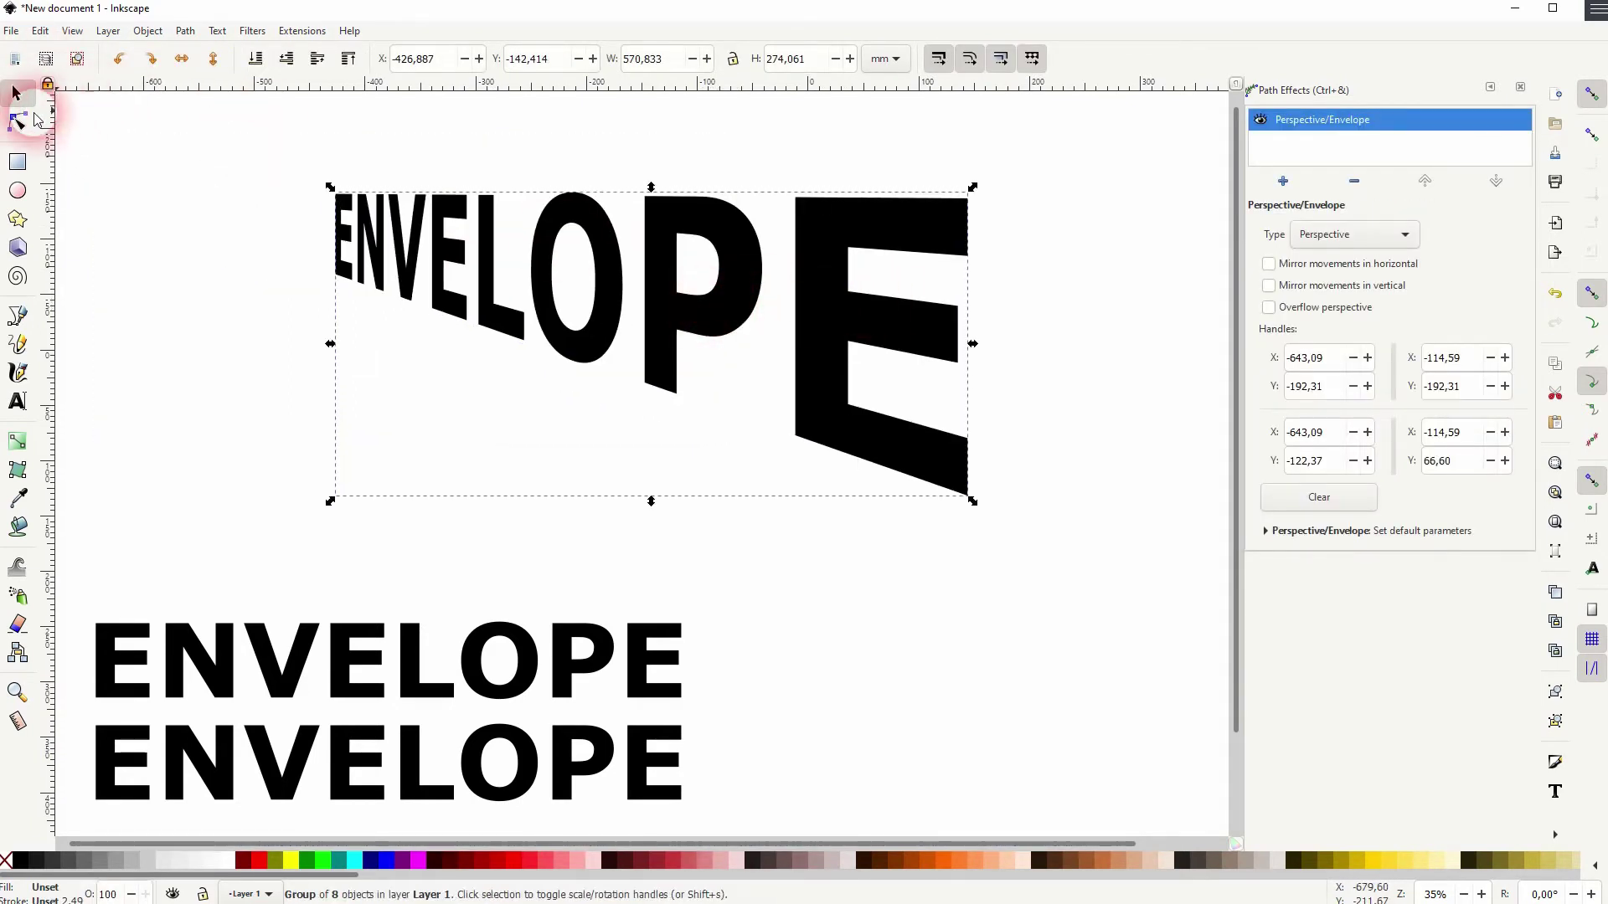
Enable horizontal mirroring of corner moves, shift ENVELOPE down, and pull its right corners inward.
click(1296, 294)
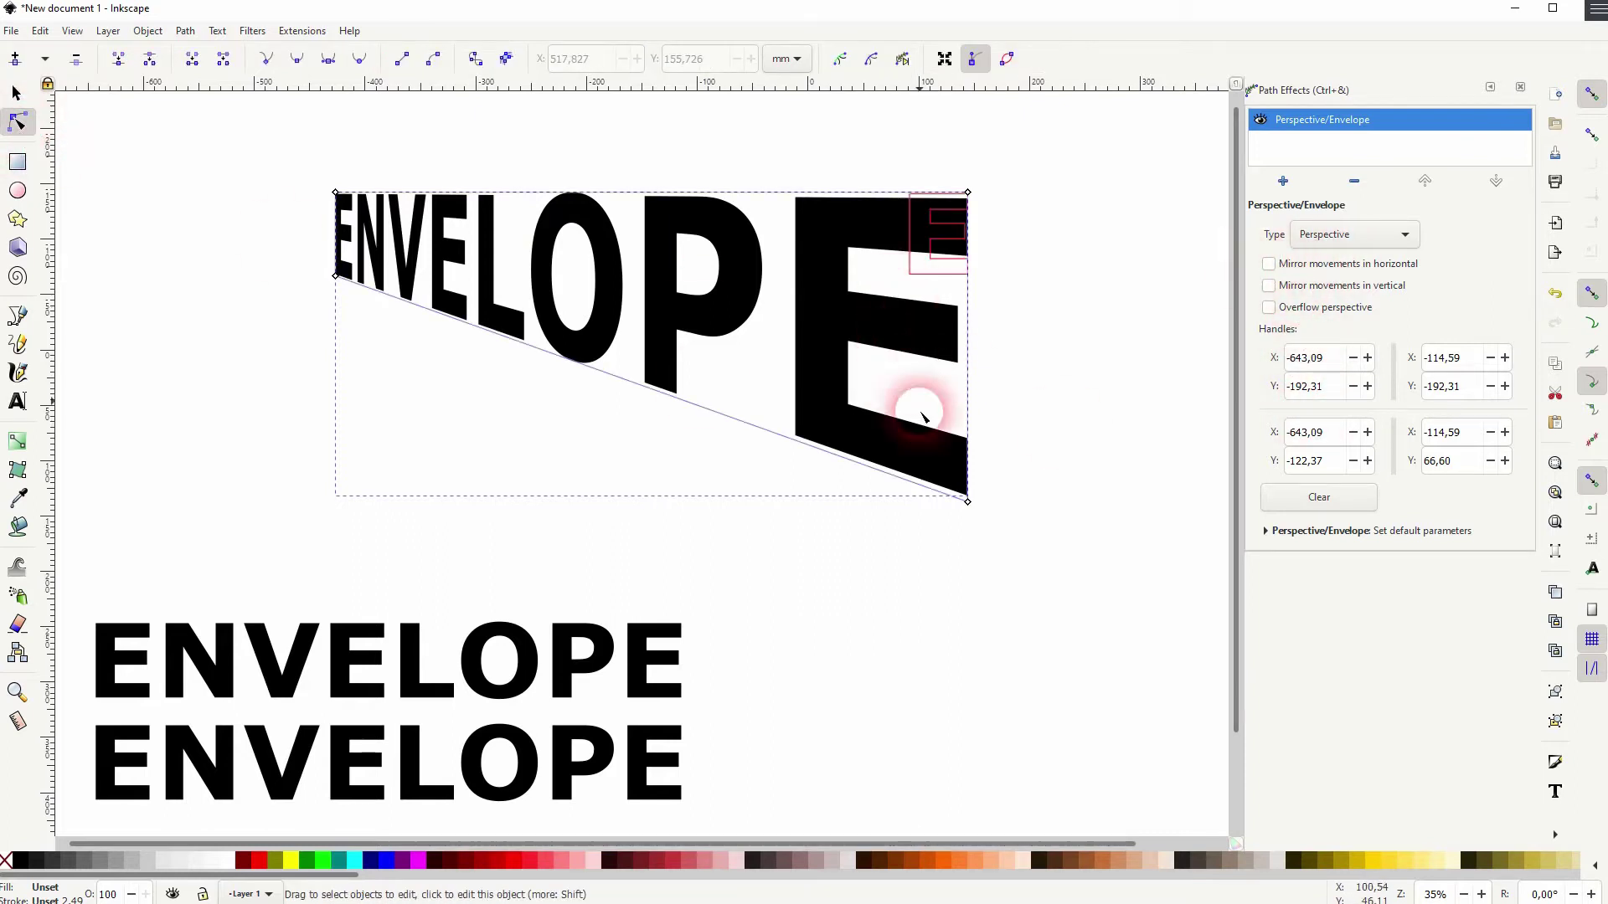
click(1270, 265)
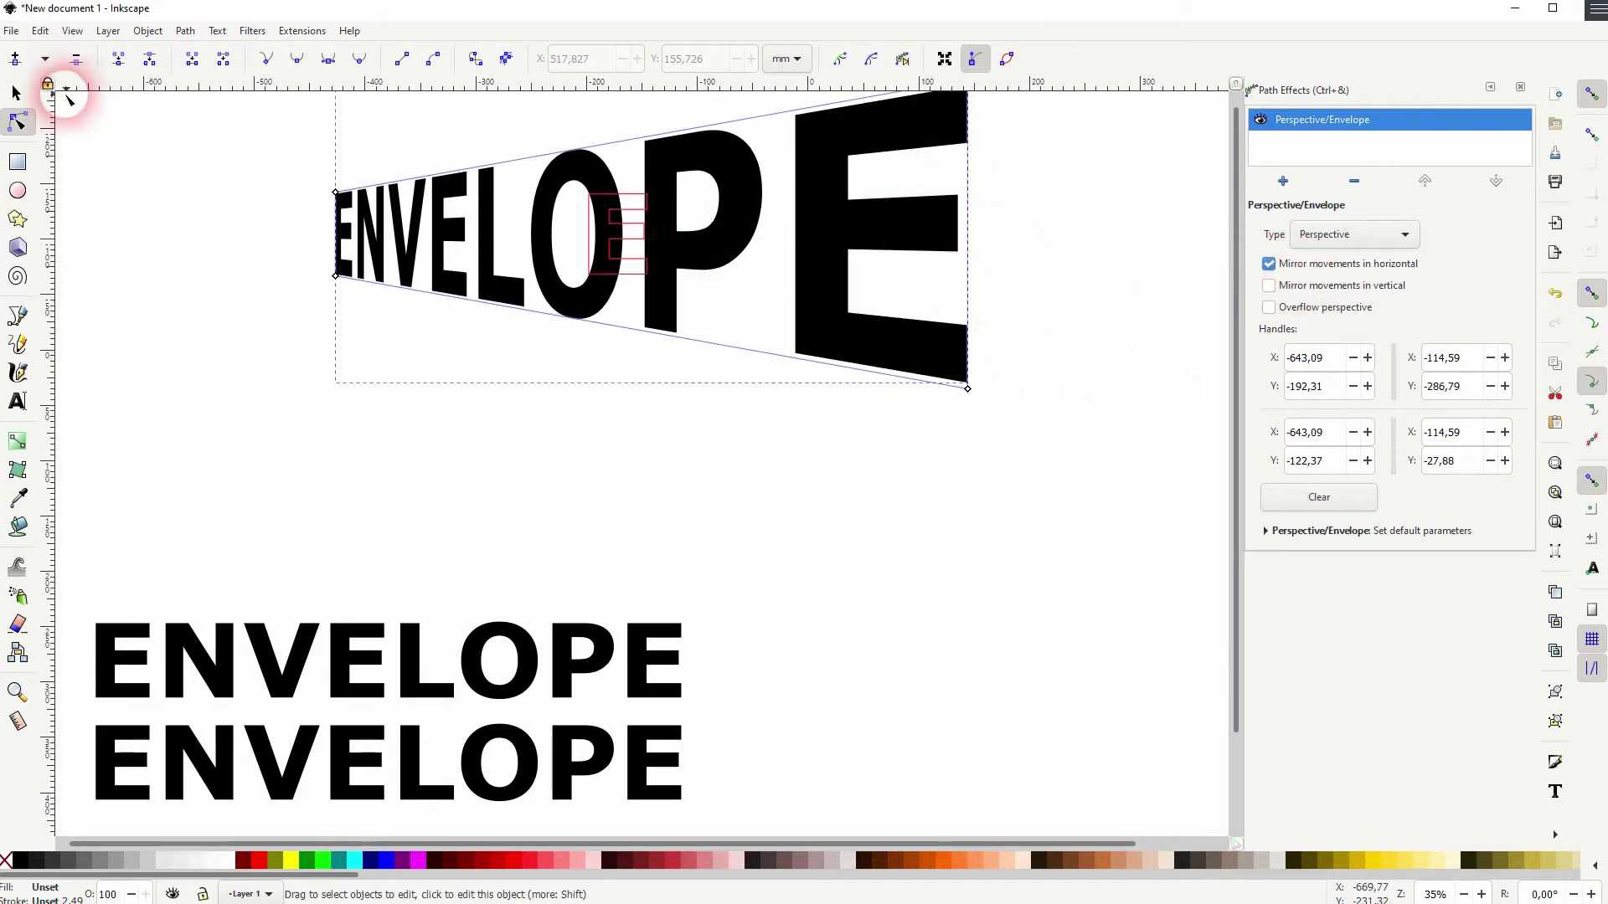
click(17, 93)
drag(675, 250, 673, 392)
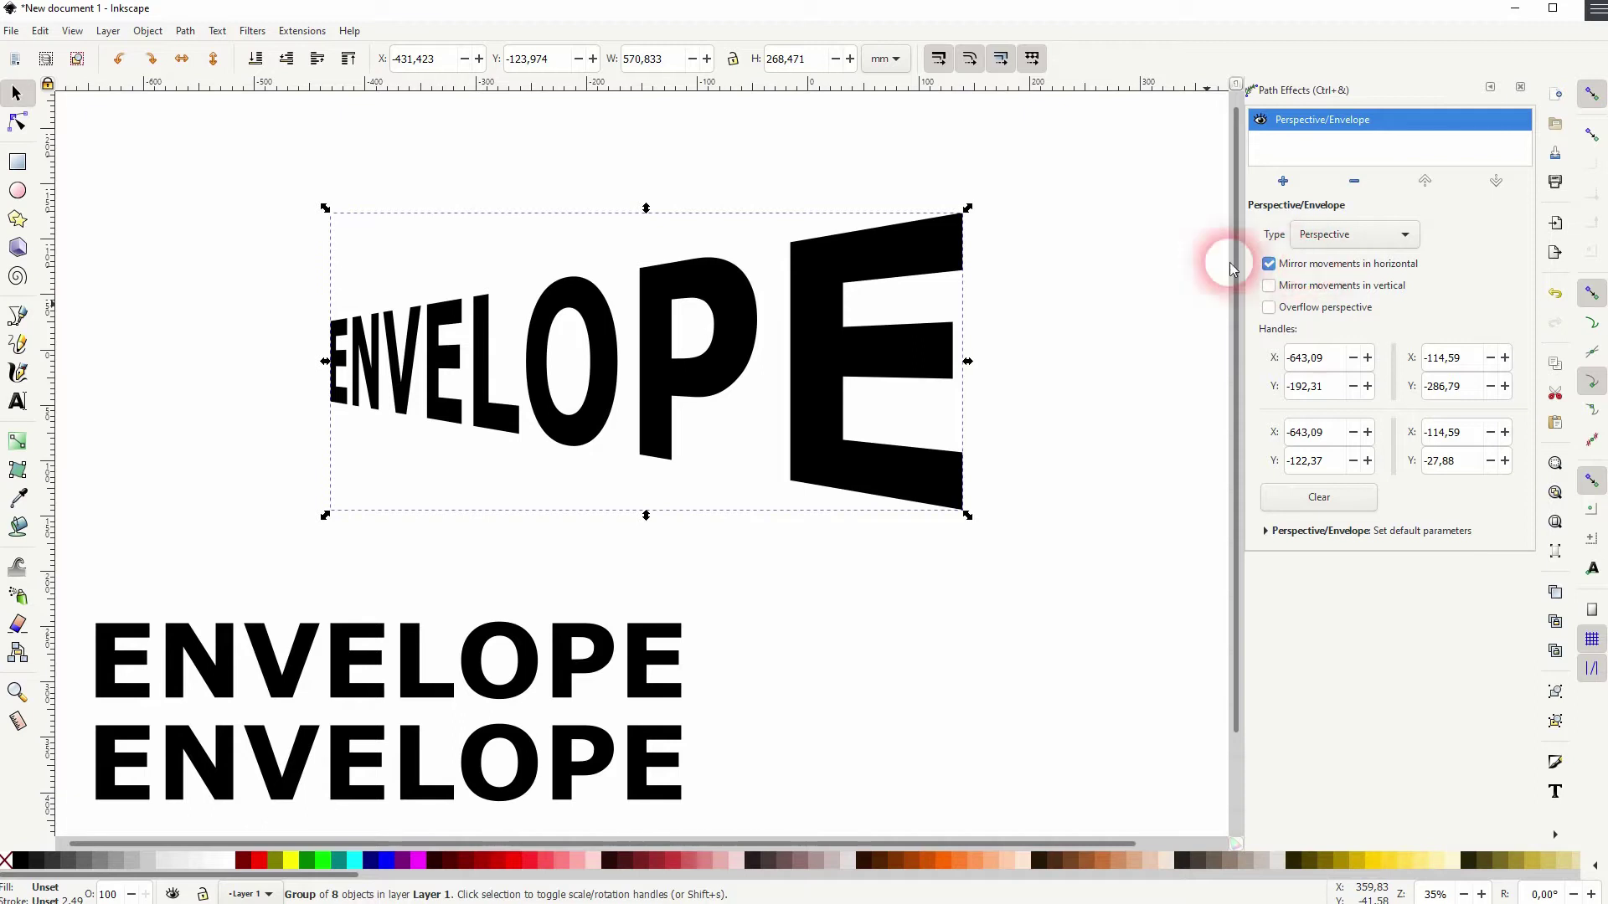
click(17, 121)
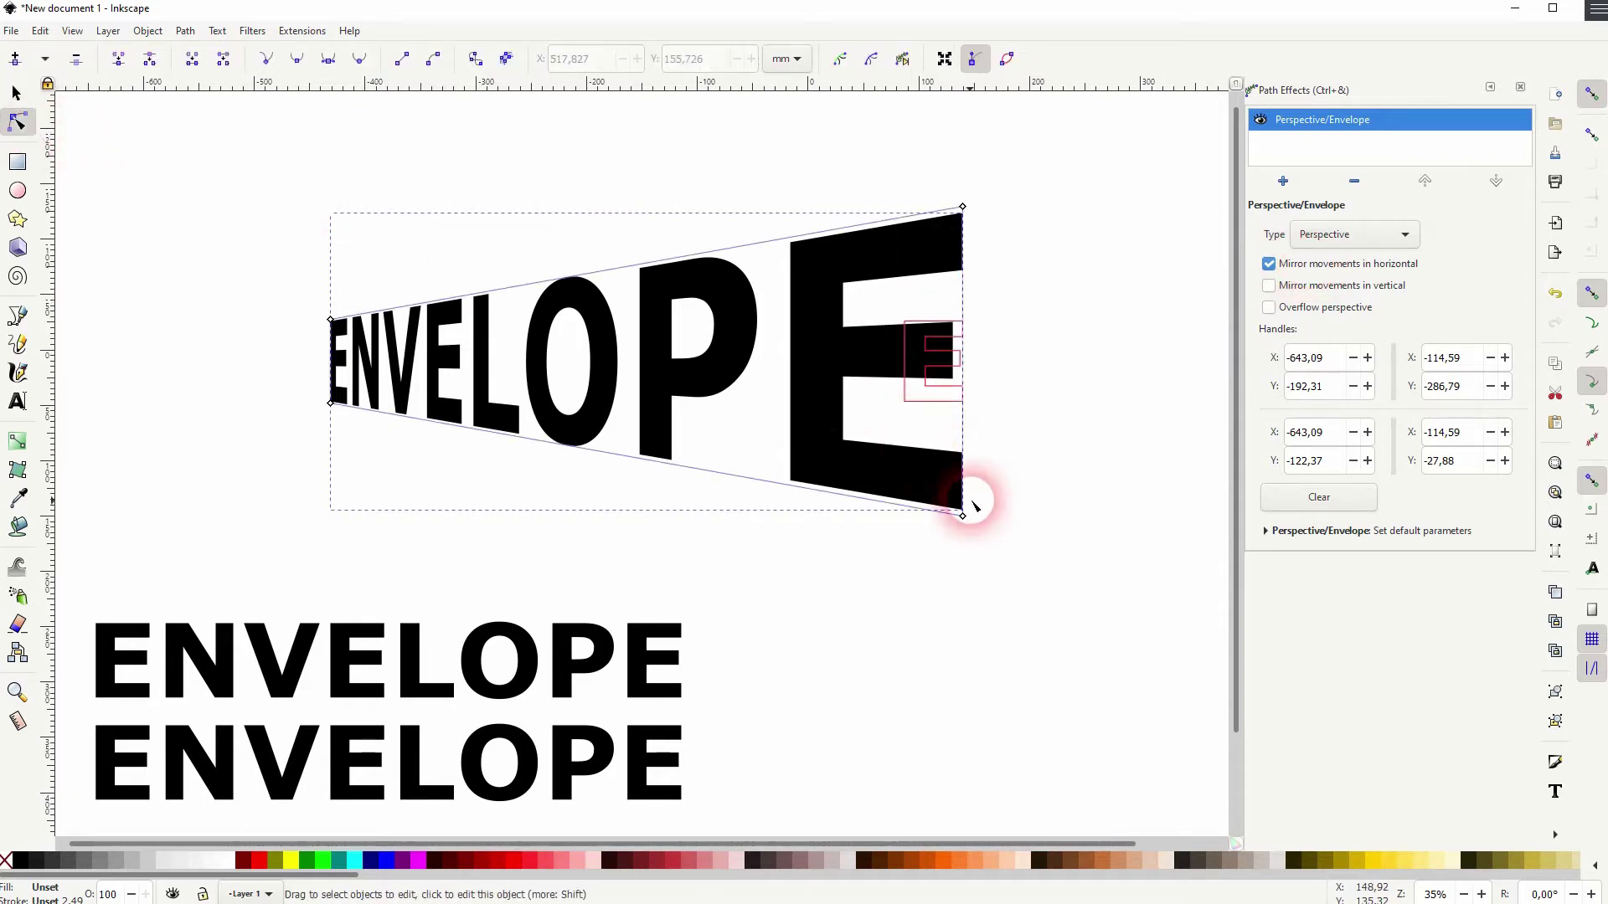
drag(963, 516, 1038, 543)
Toggle the mirror options off and pull ENVELOPE's bottom-right corner far down-right.
click(1269, 287)
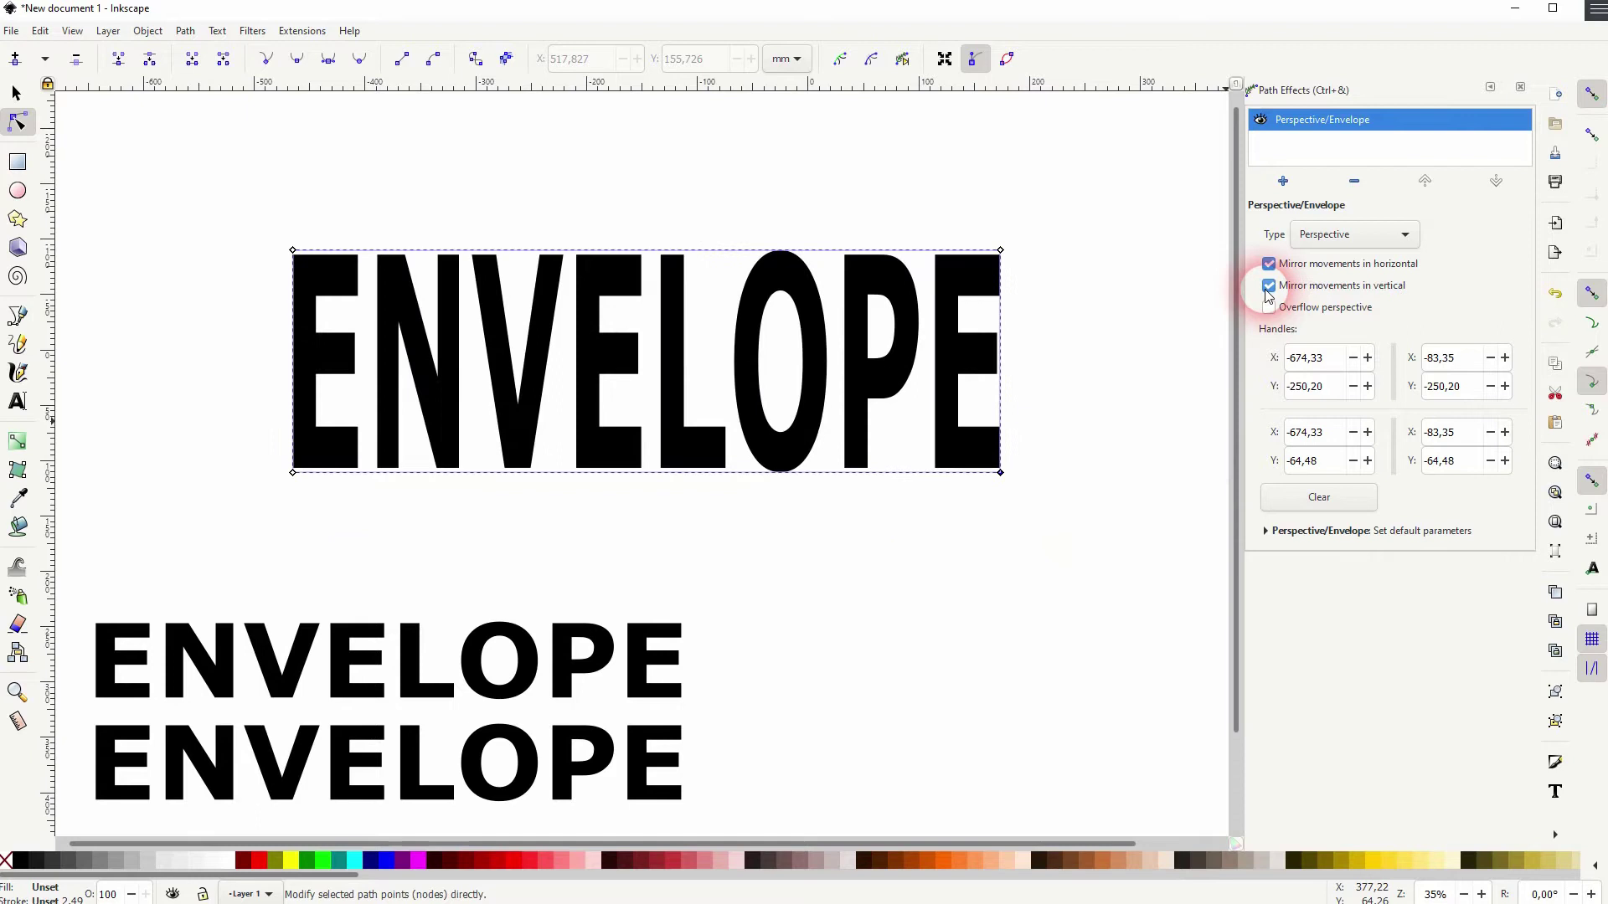
click(1268, 264)
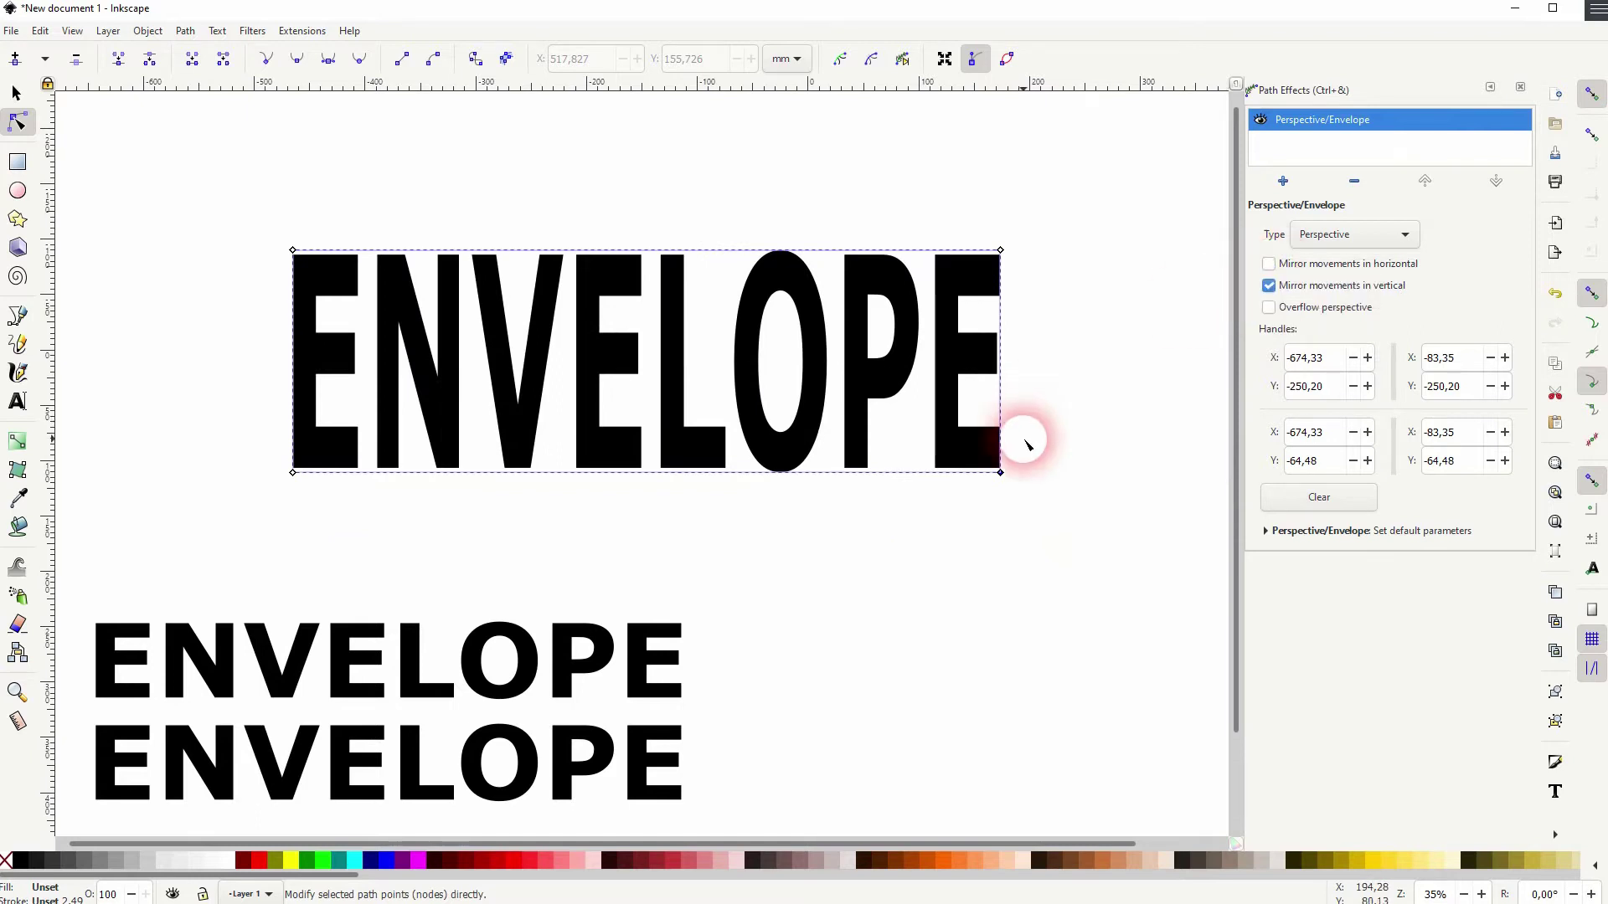
drag(1000, 475, 878, 566)
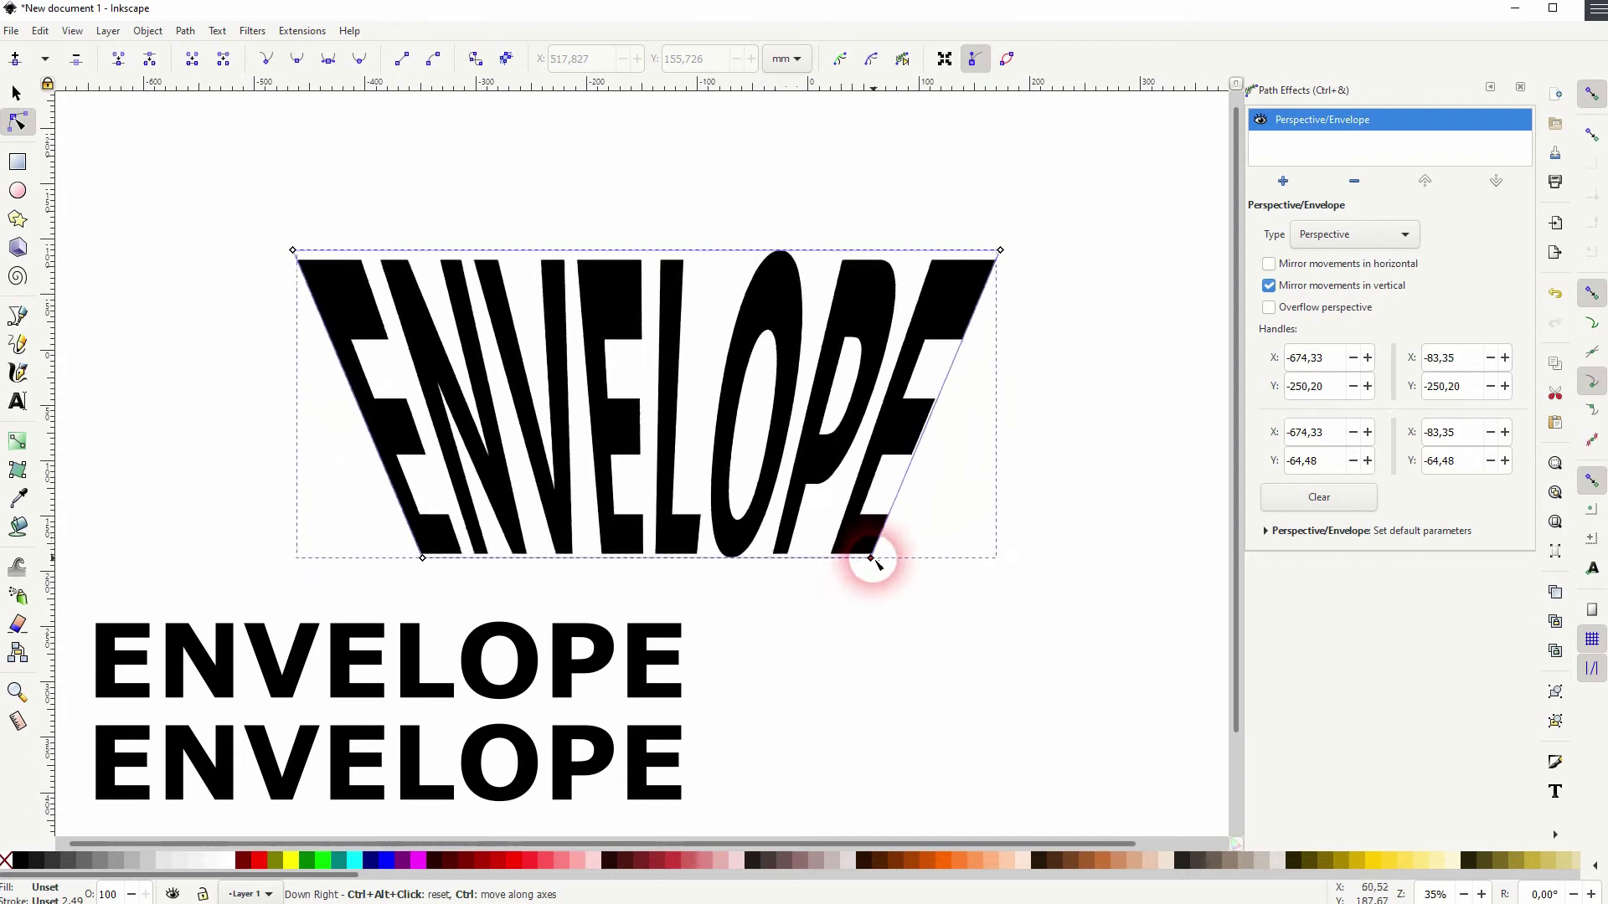
click(1269, 286)
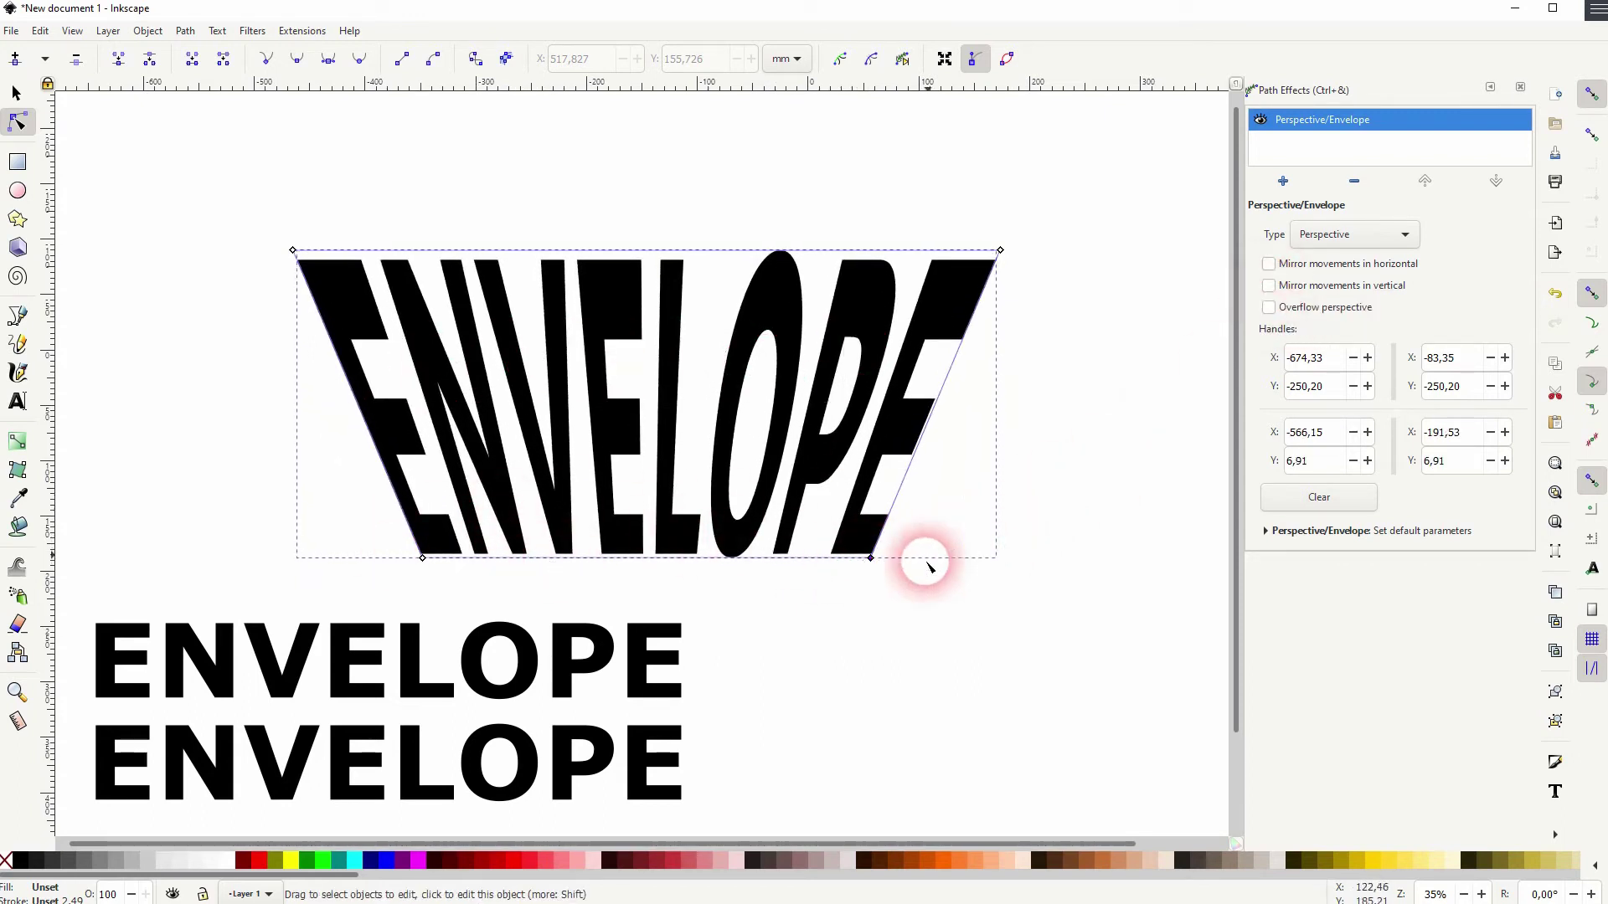
click(868, 567)
drag(880, 563, 1102, 708)
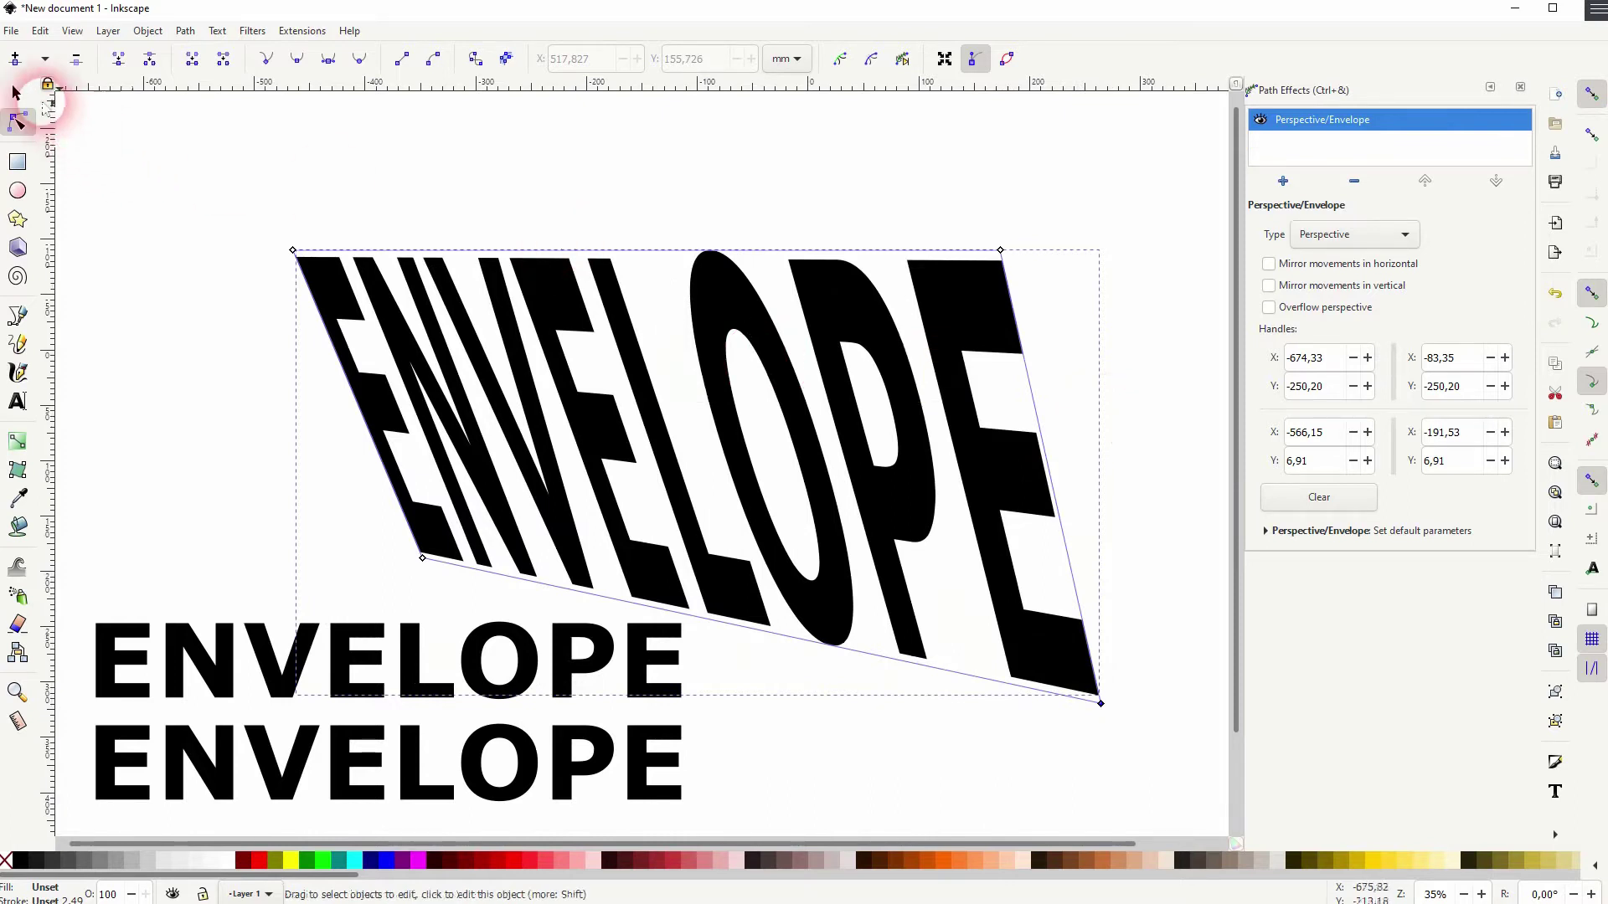
Move the slanted ENVELOPE group up and to the left.
click(17, 93)
click(641, 393)
drag(647, 403, 576, 317)
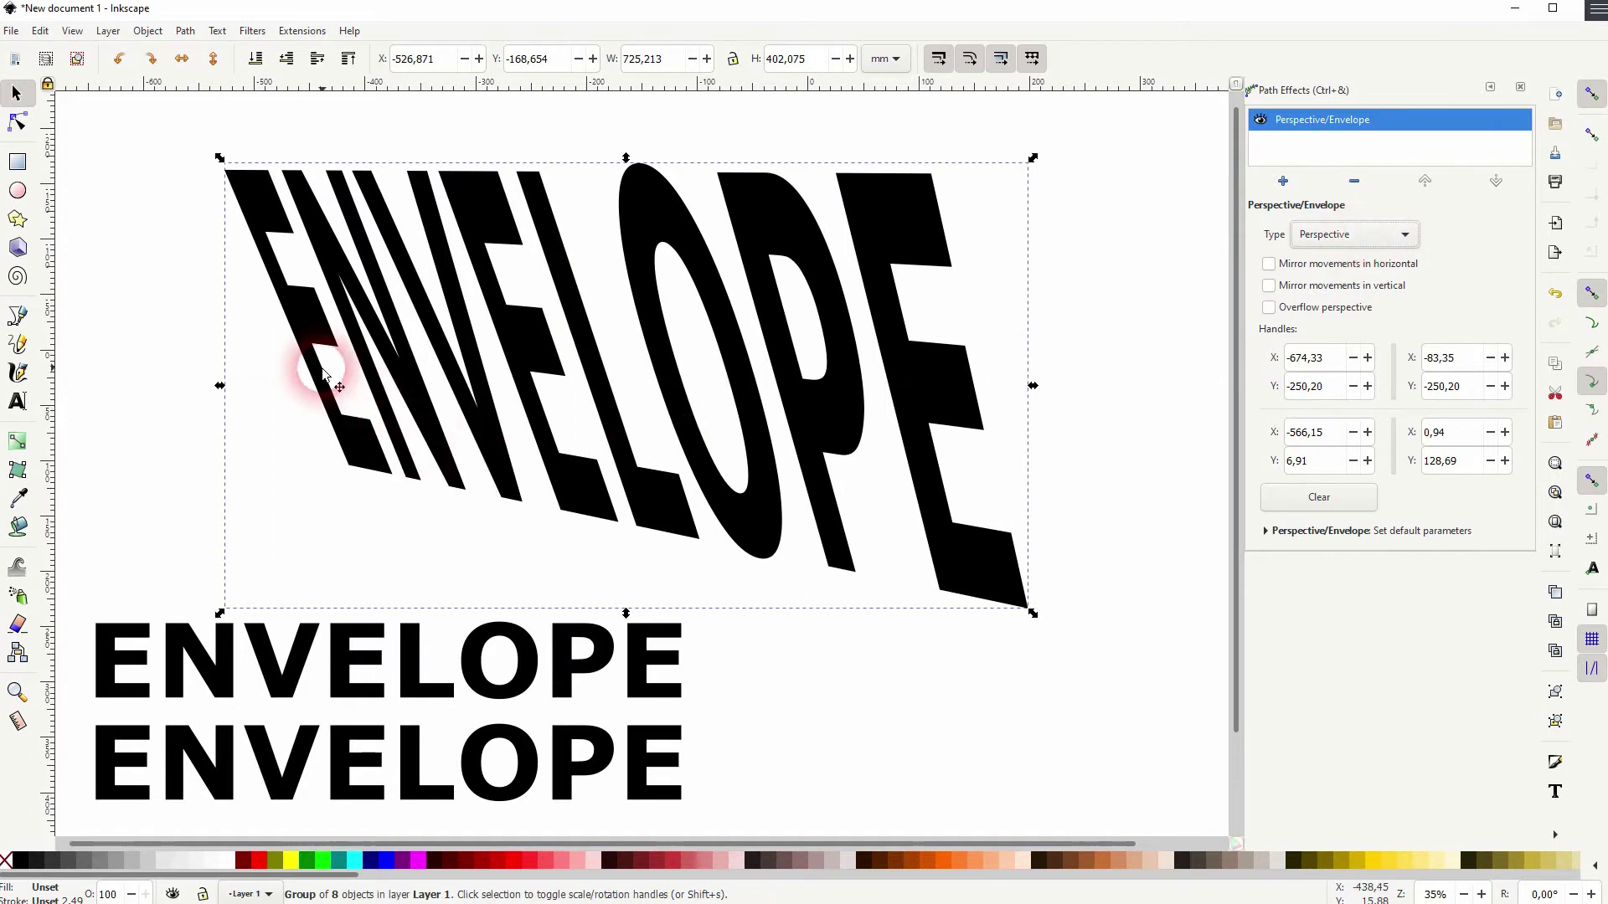
Set the effect Type to Envelope deformation, briefly trying Perspective in between.
click(1373, 236)
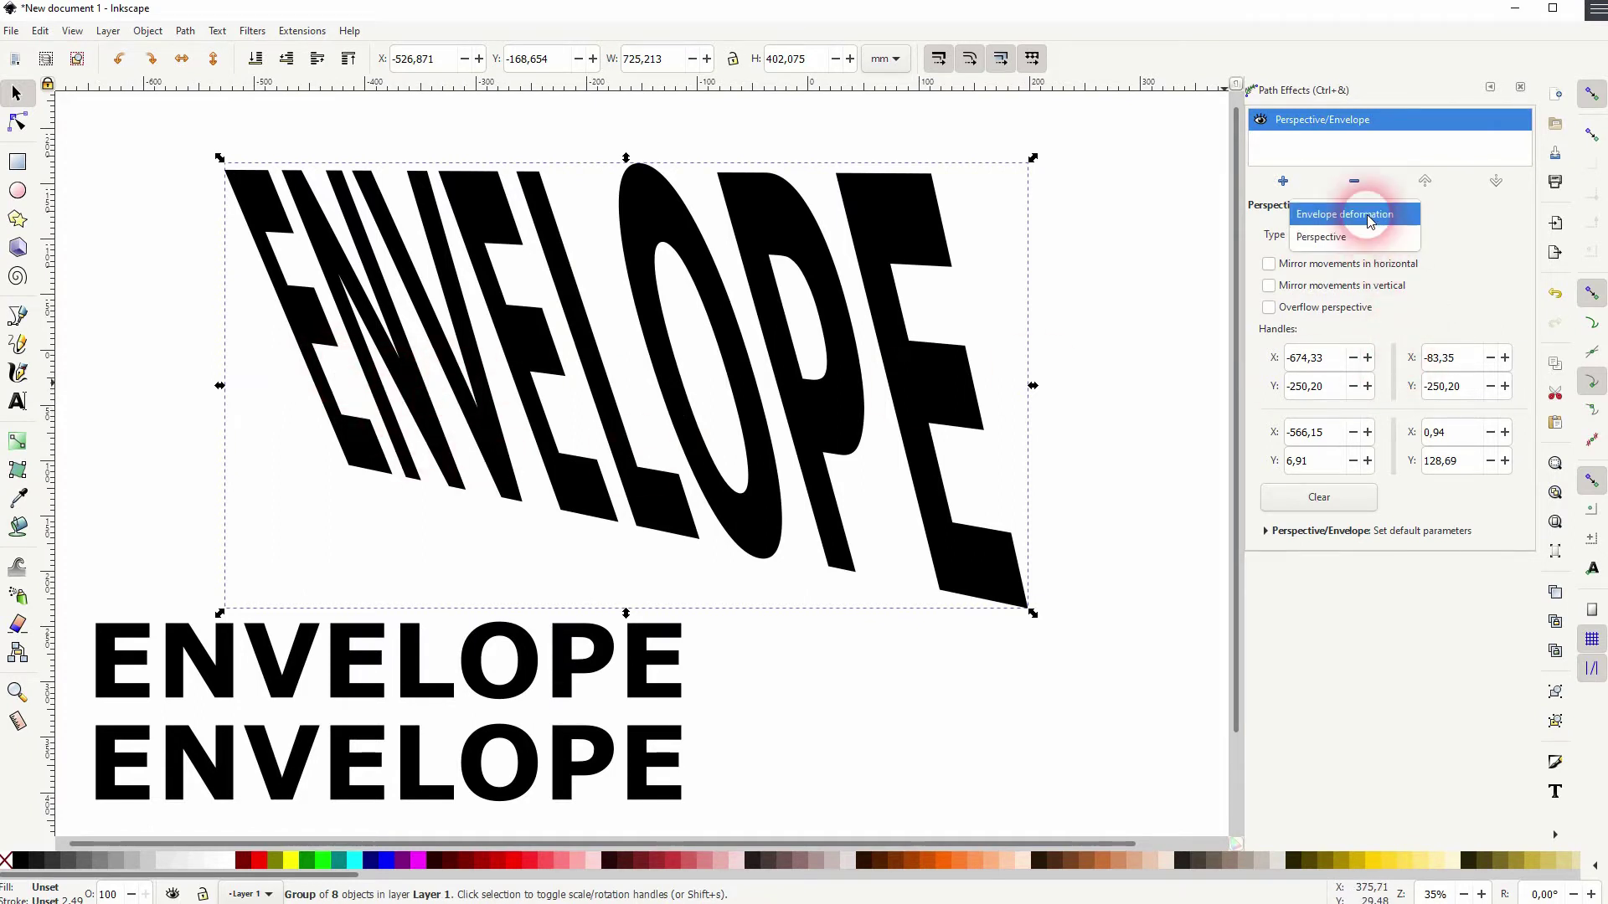
click(1370, 219)
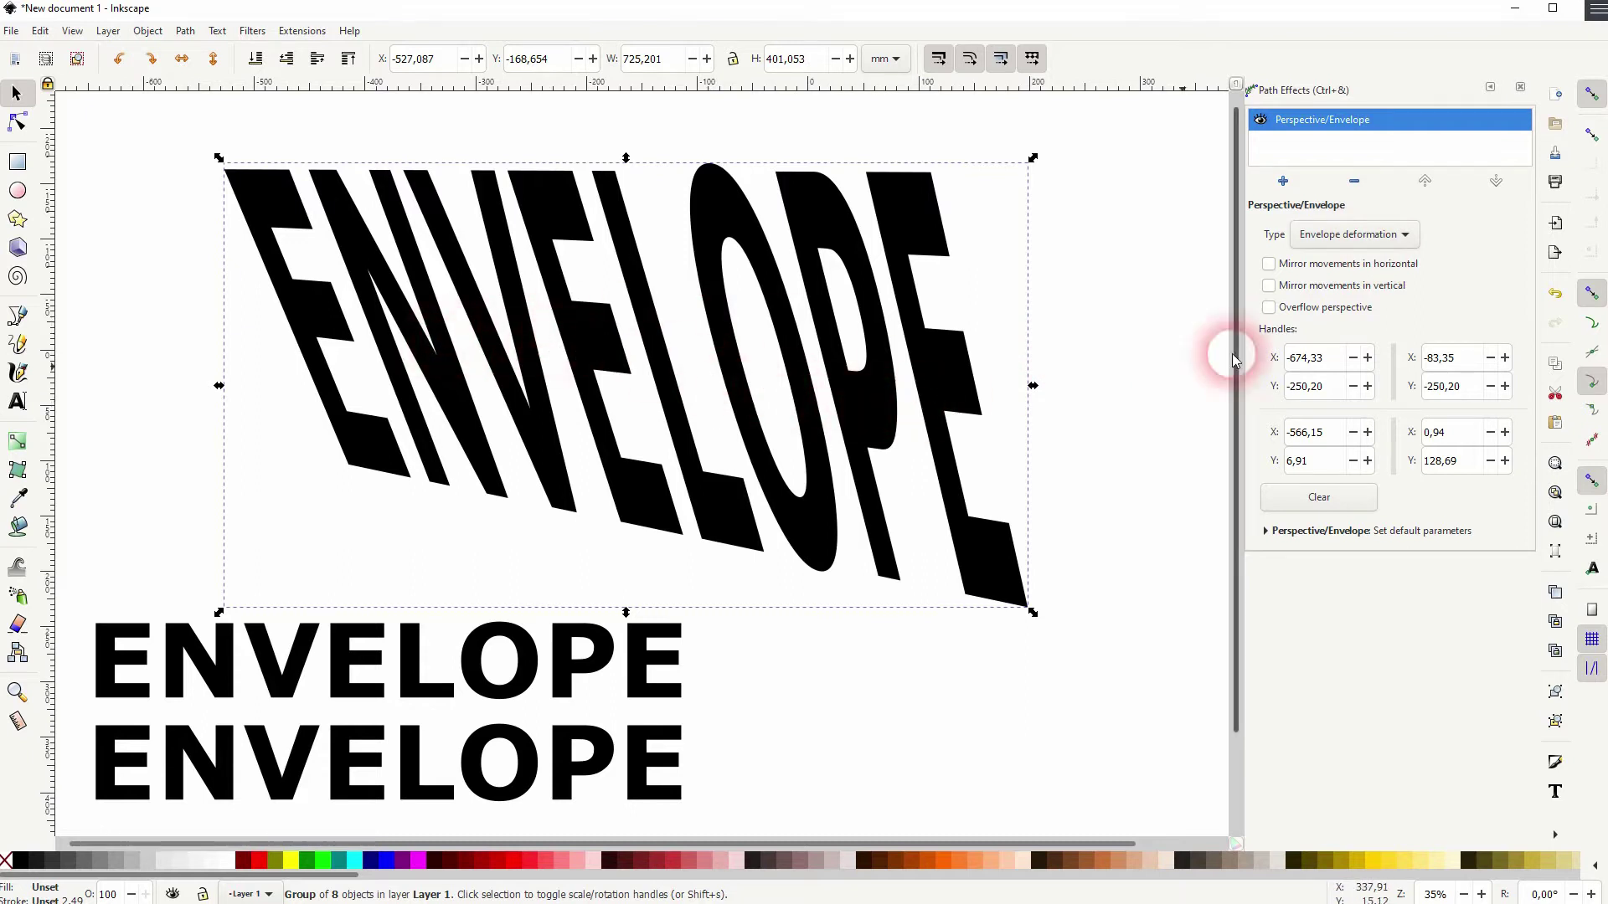
click(1374, 234)
click(1370, 256)
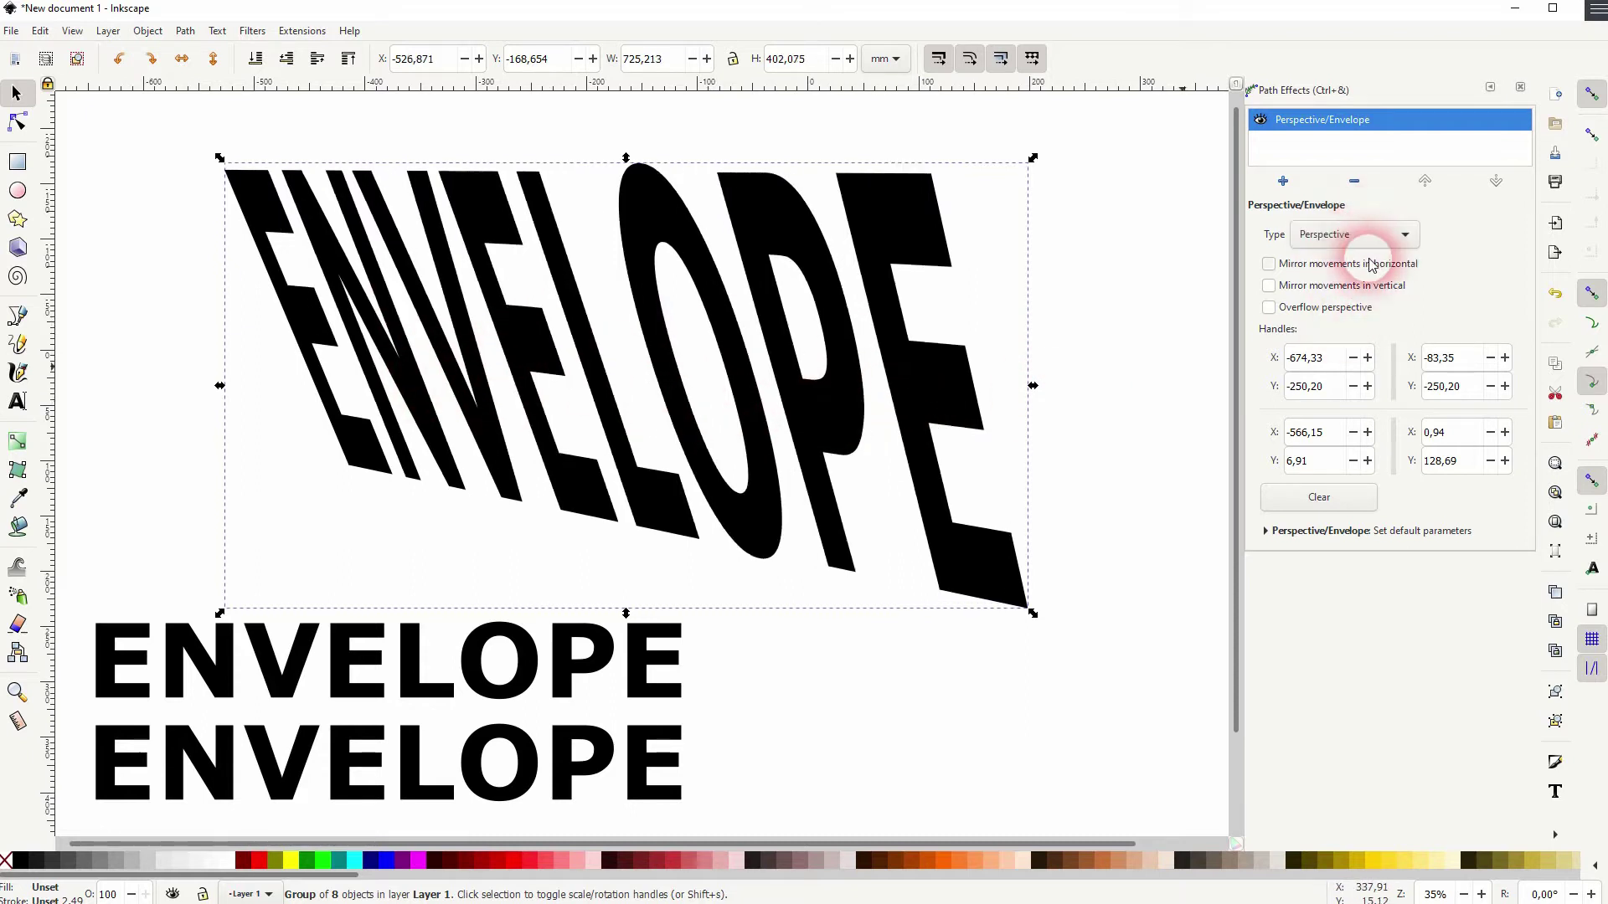
click(922, 458)
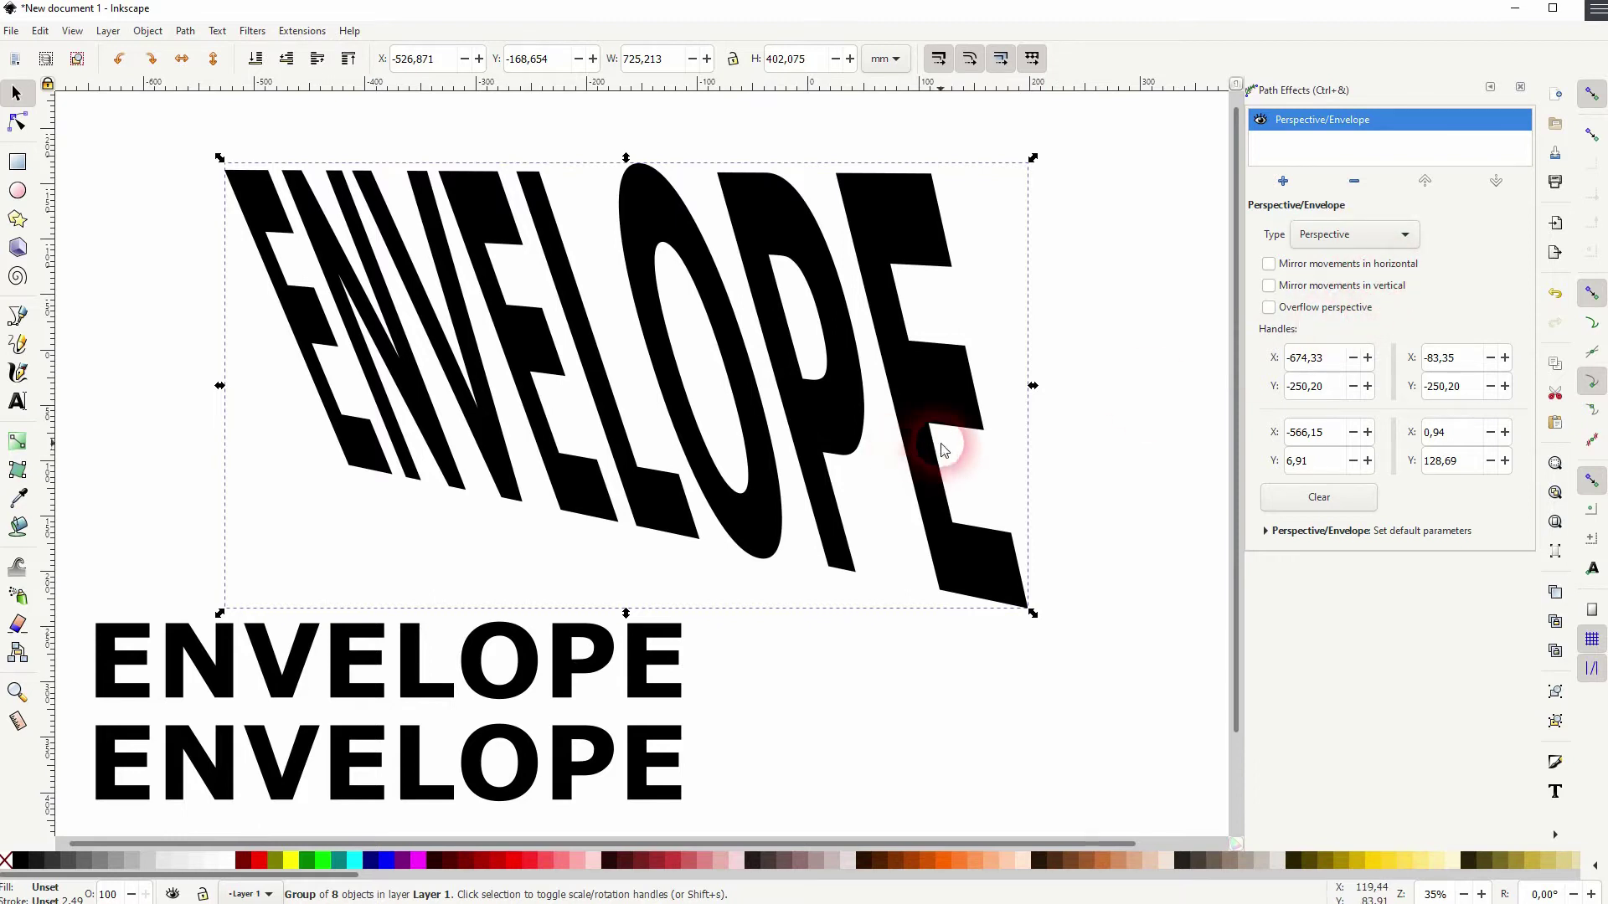
click(1381, 238)
click(1361, 215)
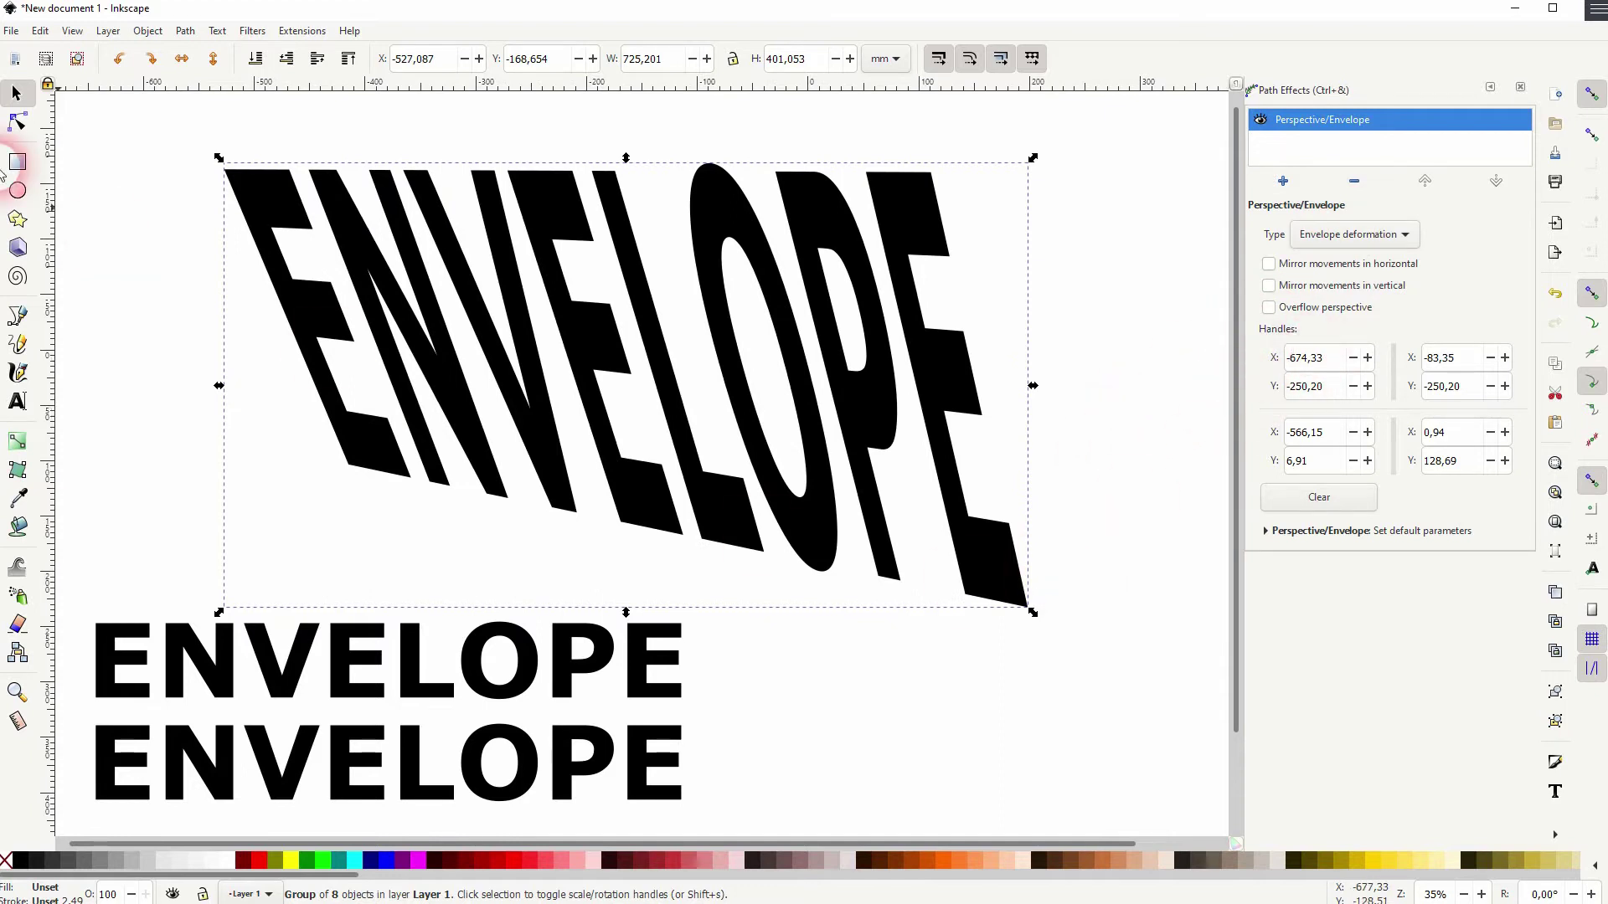
Drag the bottom-right, bottom-left and top-left envelope handles to fold ENVELOPE into a twisted curve.
click(24, 124)
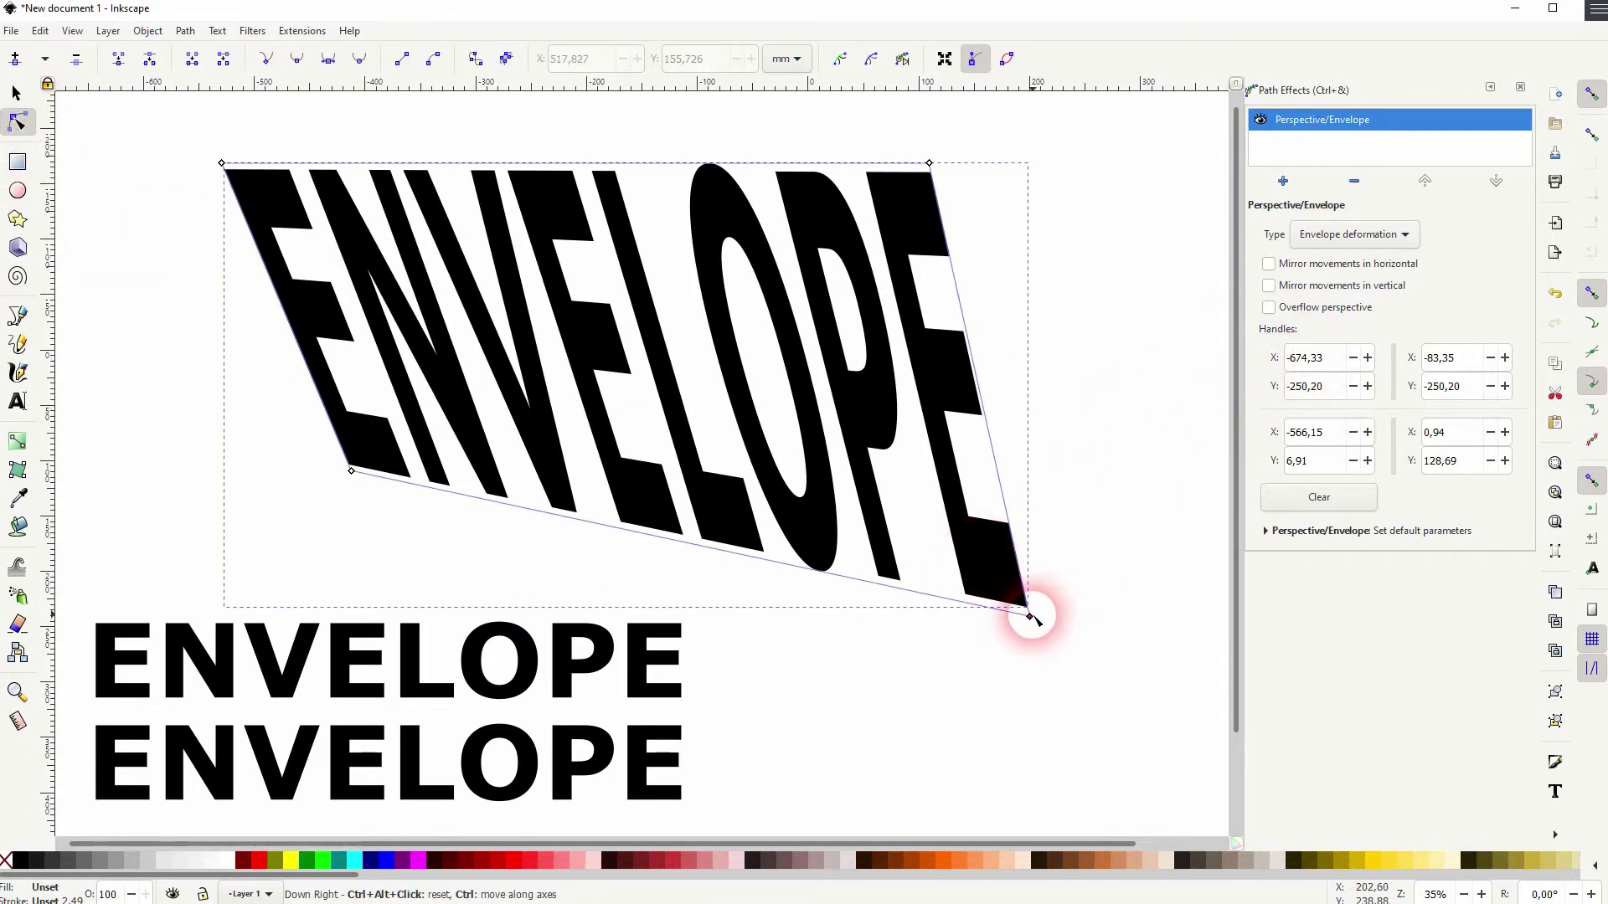
drag(1030, 617, 685, 484)
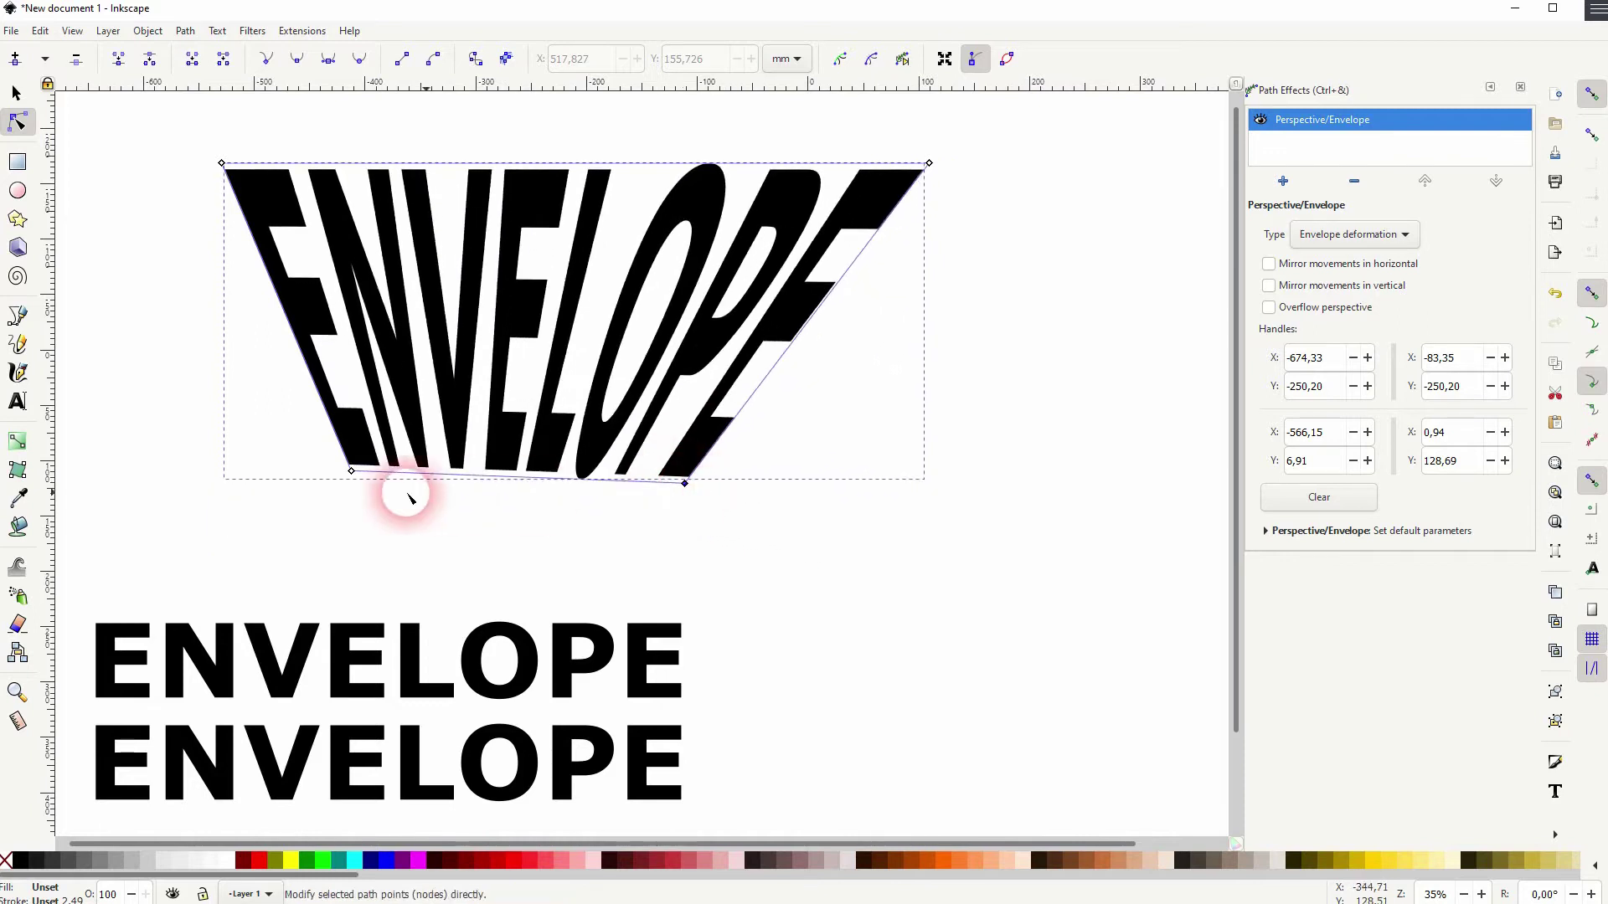
drag(350, 471, 166, 422)
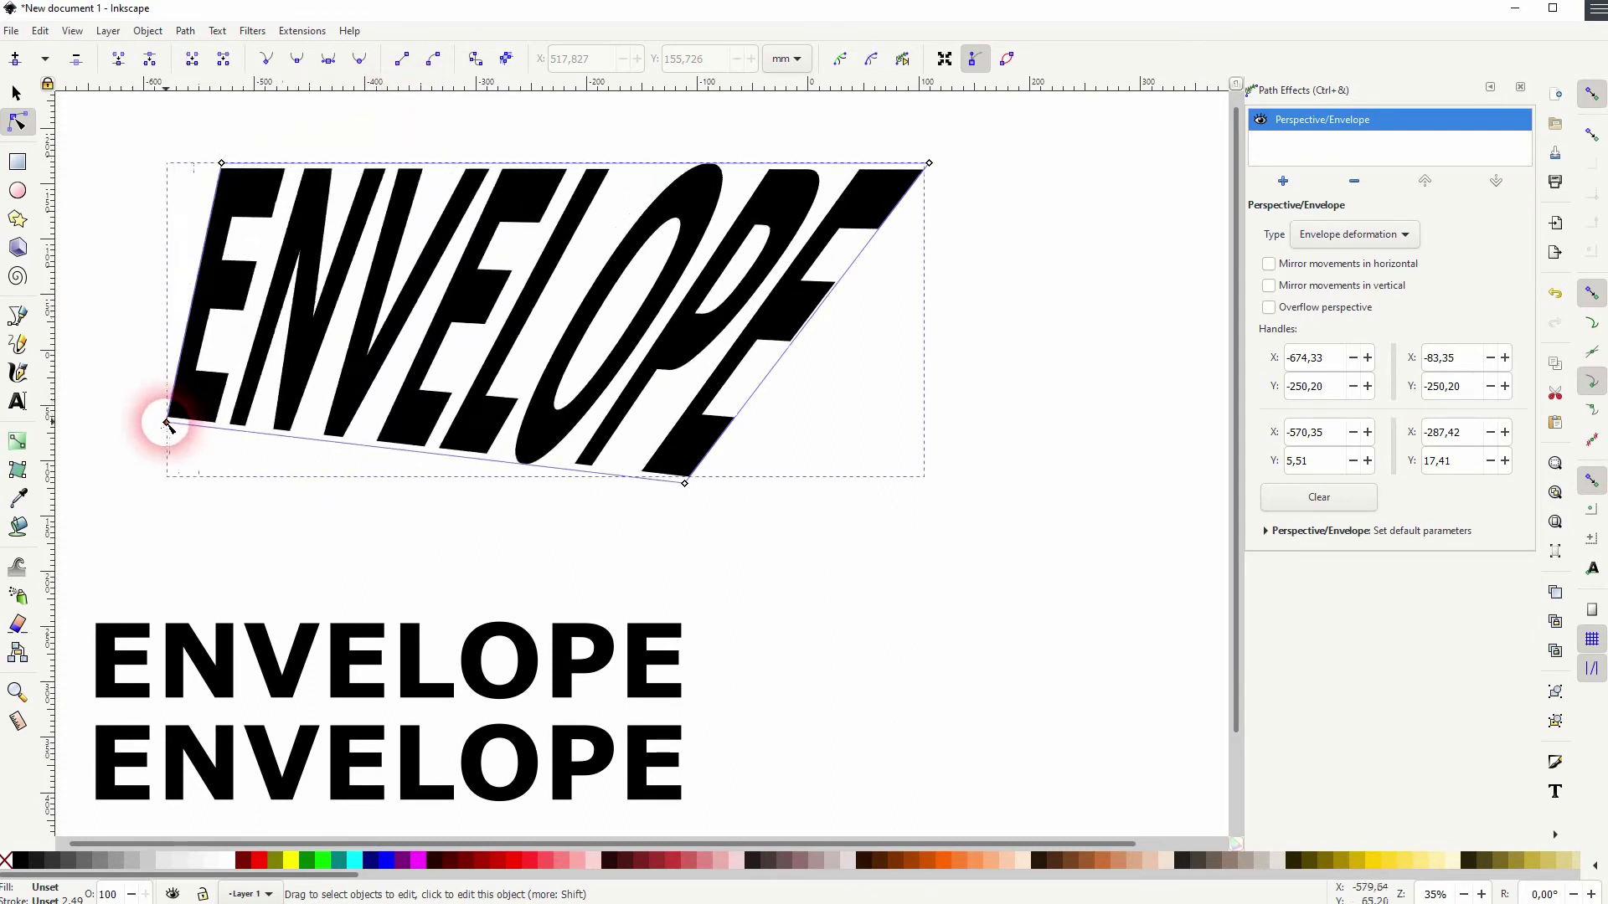
drag(222, 163, 180, 600)
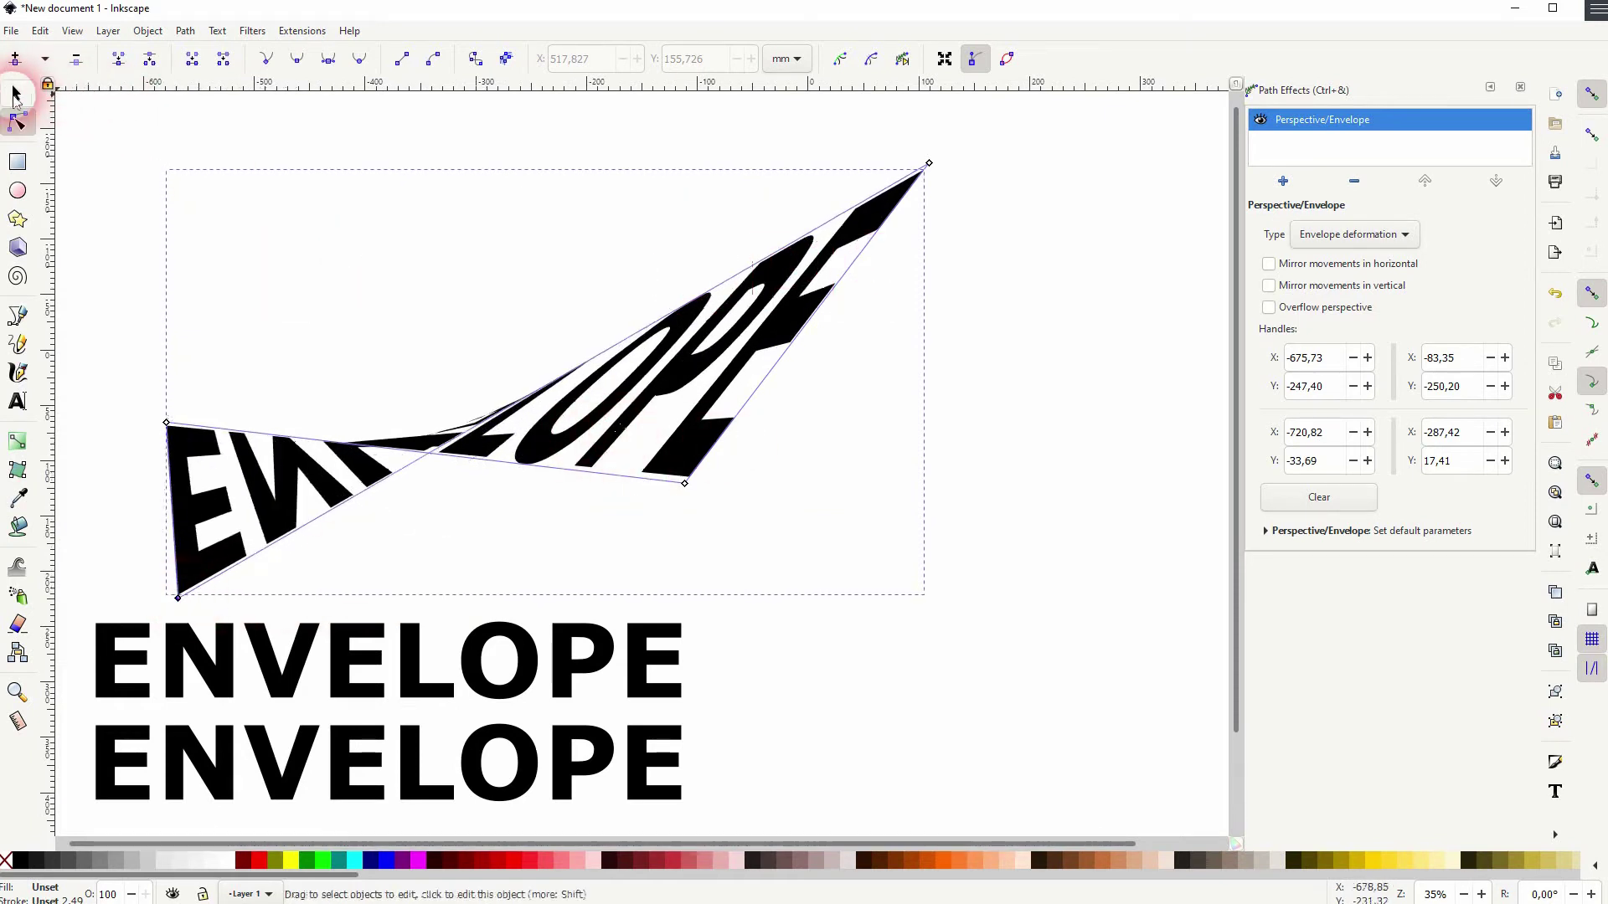
Move the folded ENVELOPE group up and to the left.
click(16, 96)
click(568, 435)
drag(554, 419, 455, 277)
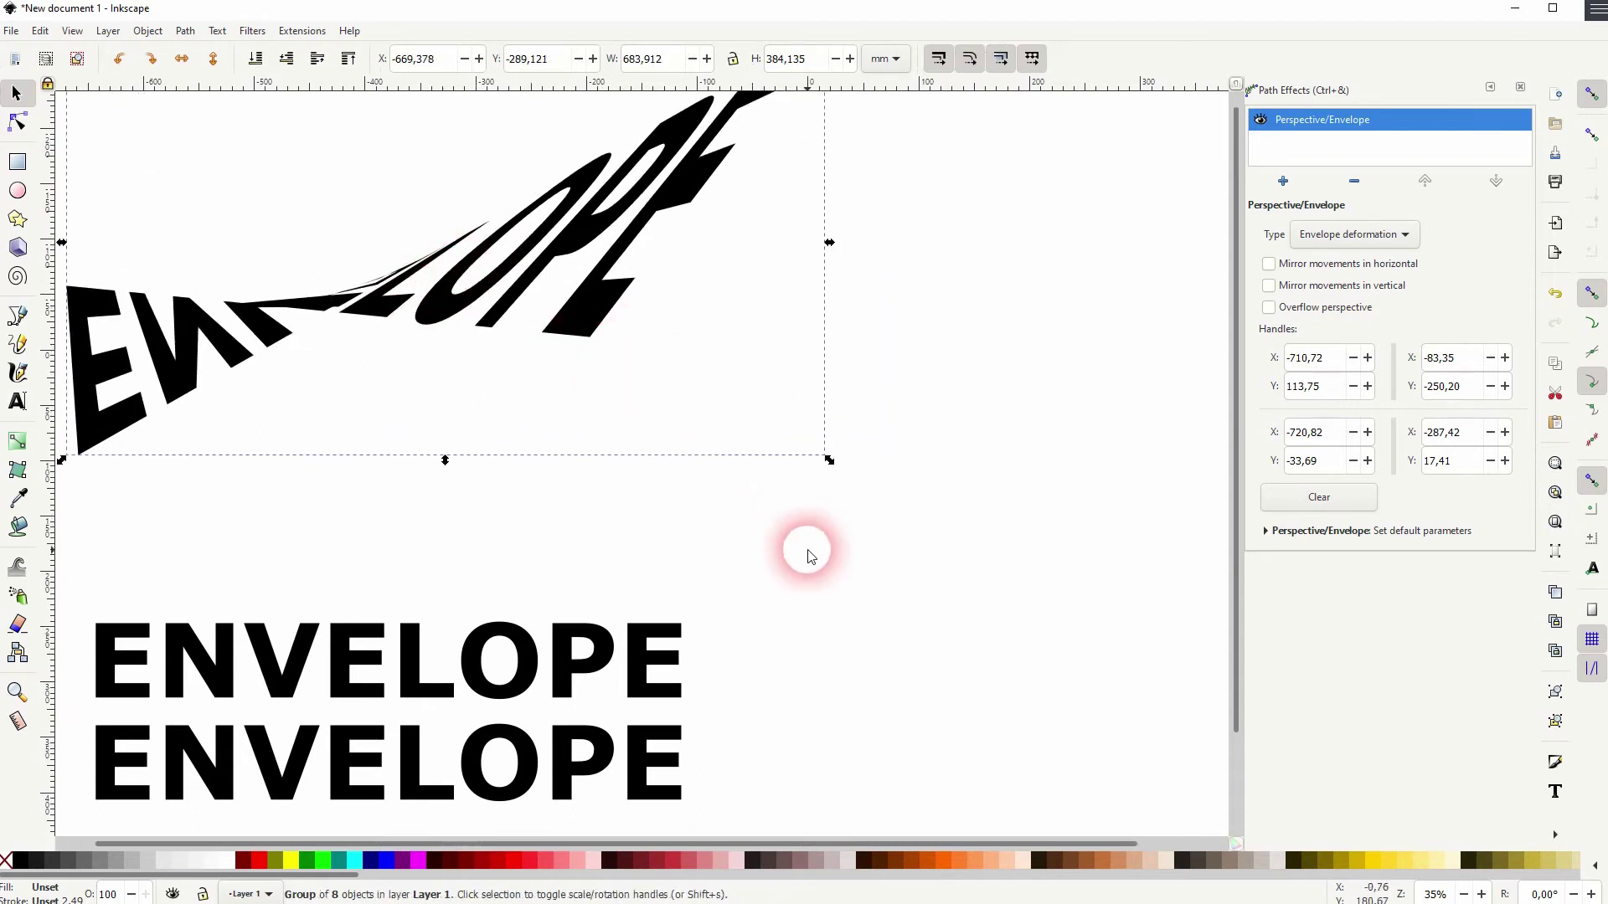
Convert the upper plain ENVELOPE text into paths.
click(823, 565)
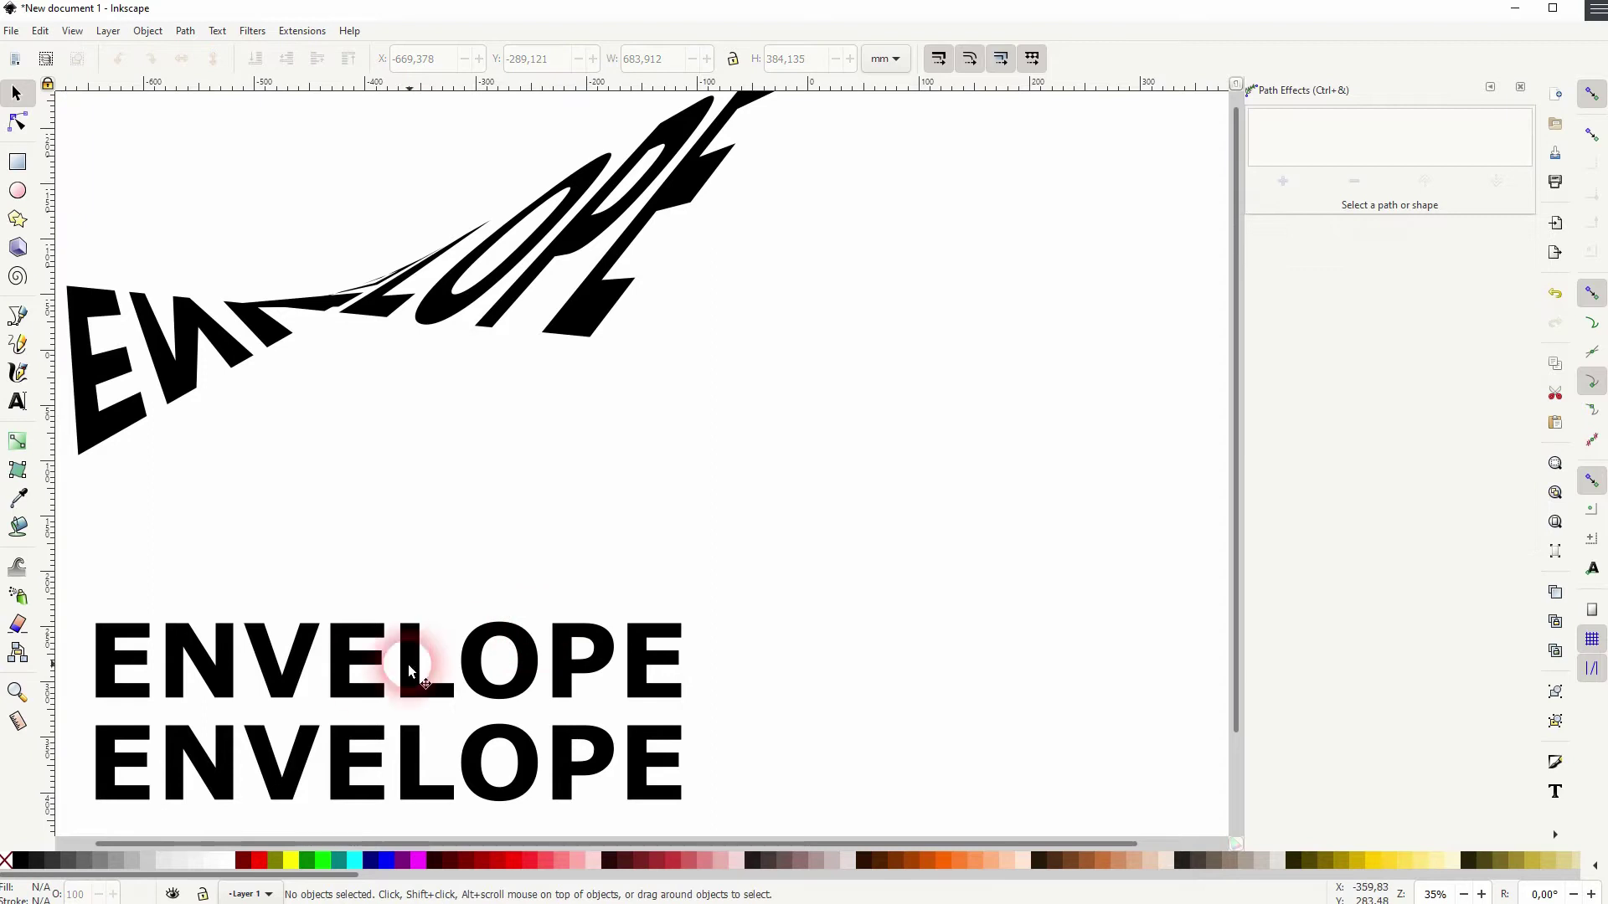
click(362, 677)
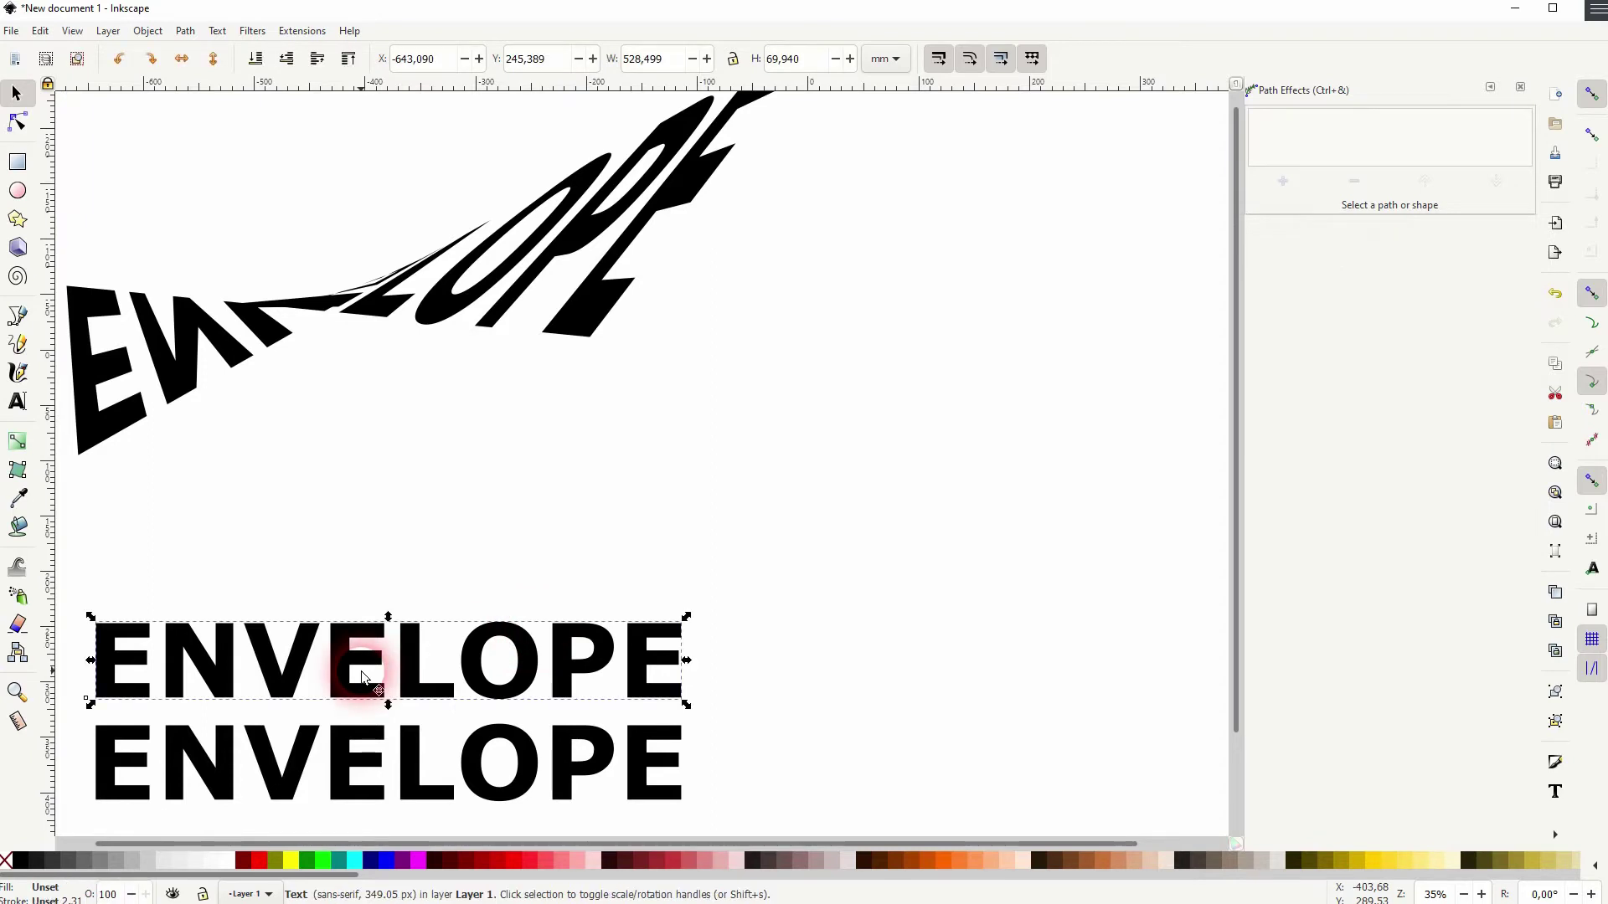
click(185, 32)
click(210, 59)
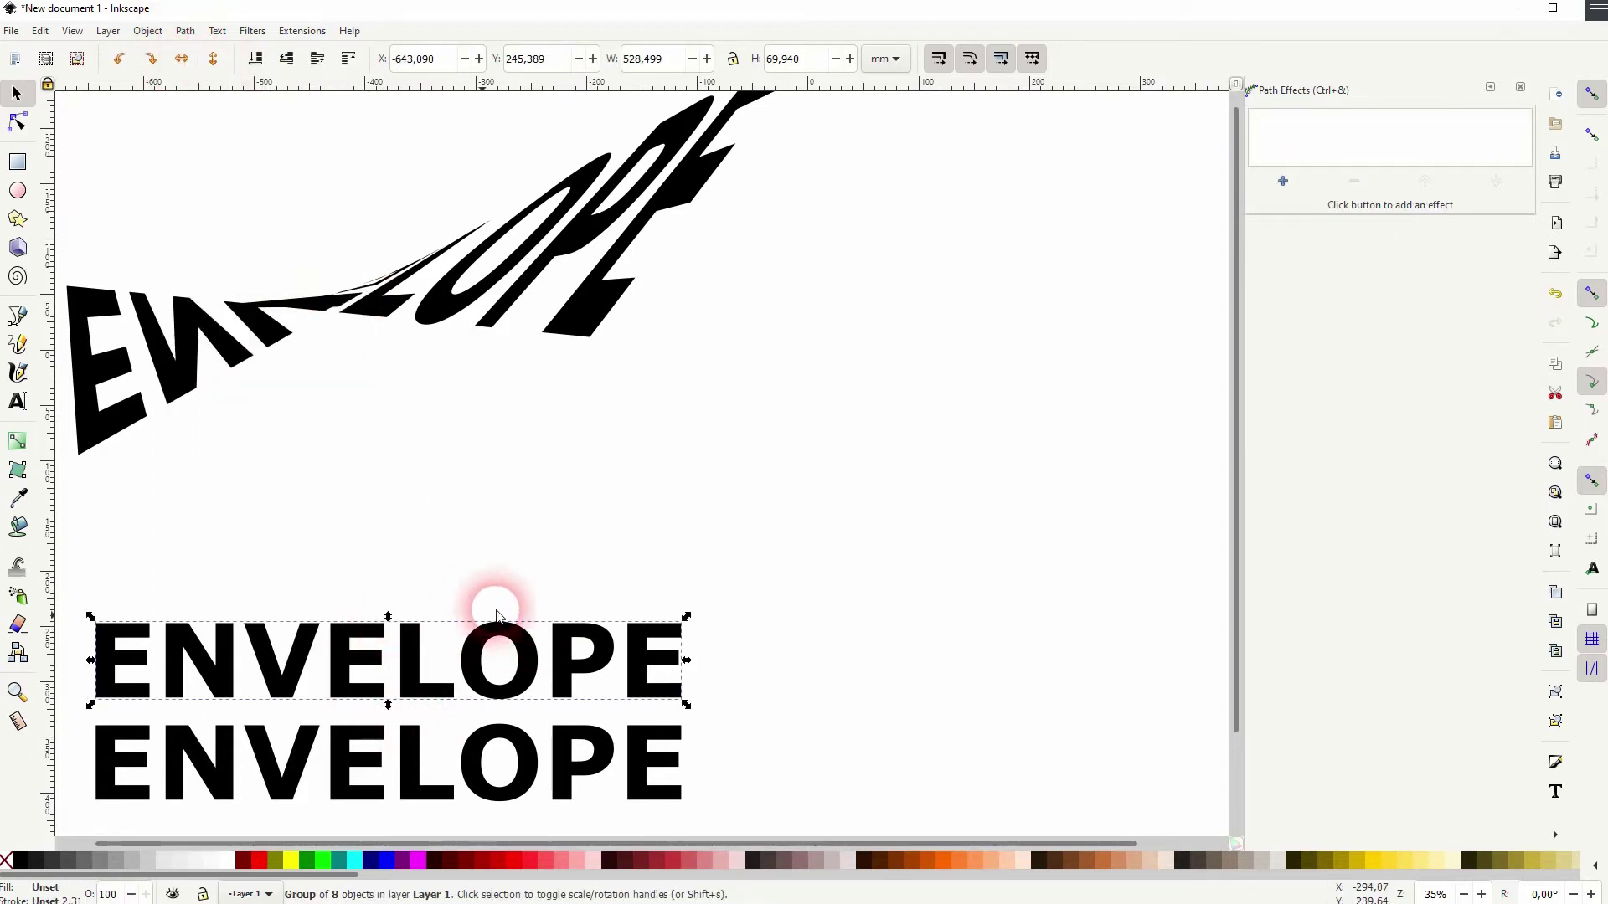
click(359, 567)
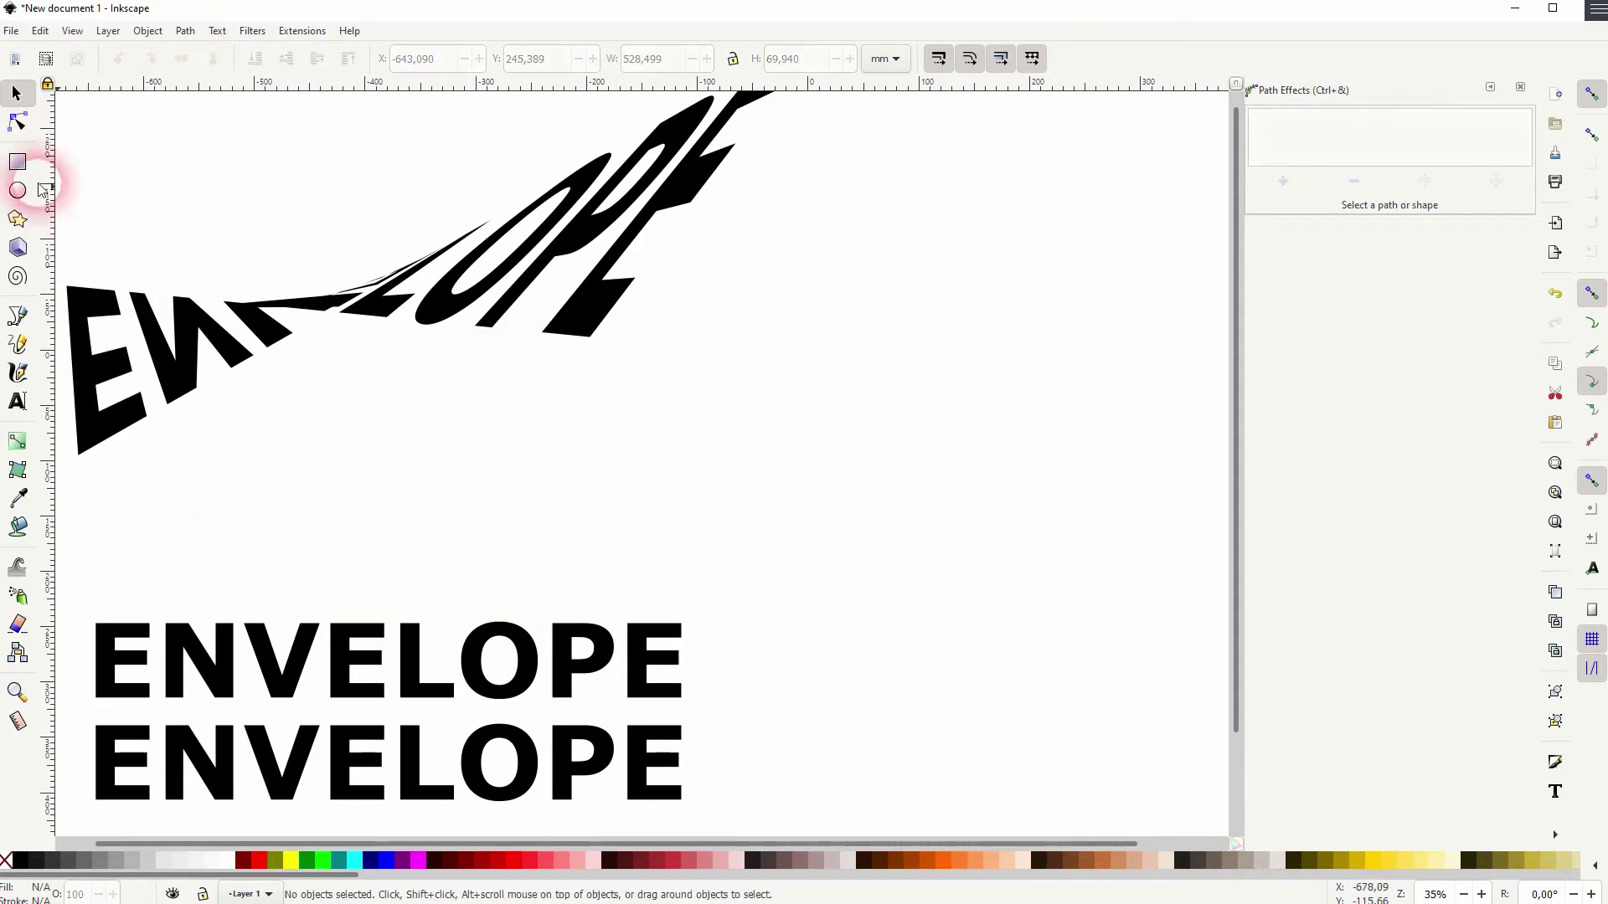
Draw a roughly 284 × 211 mm rectangle to the right and convert it to a path.
click(21, 165)
drag(806, 337, 1123, 572)
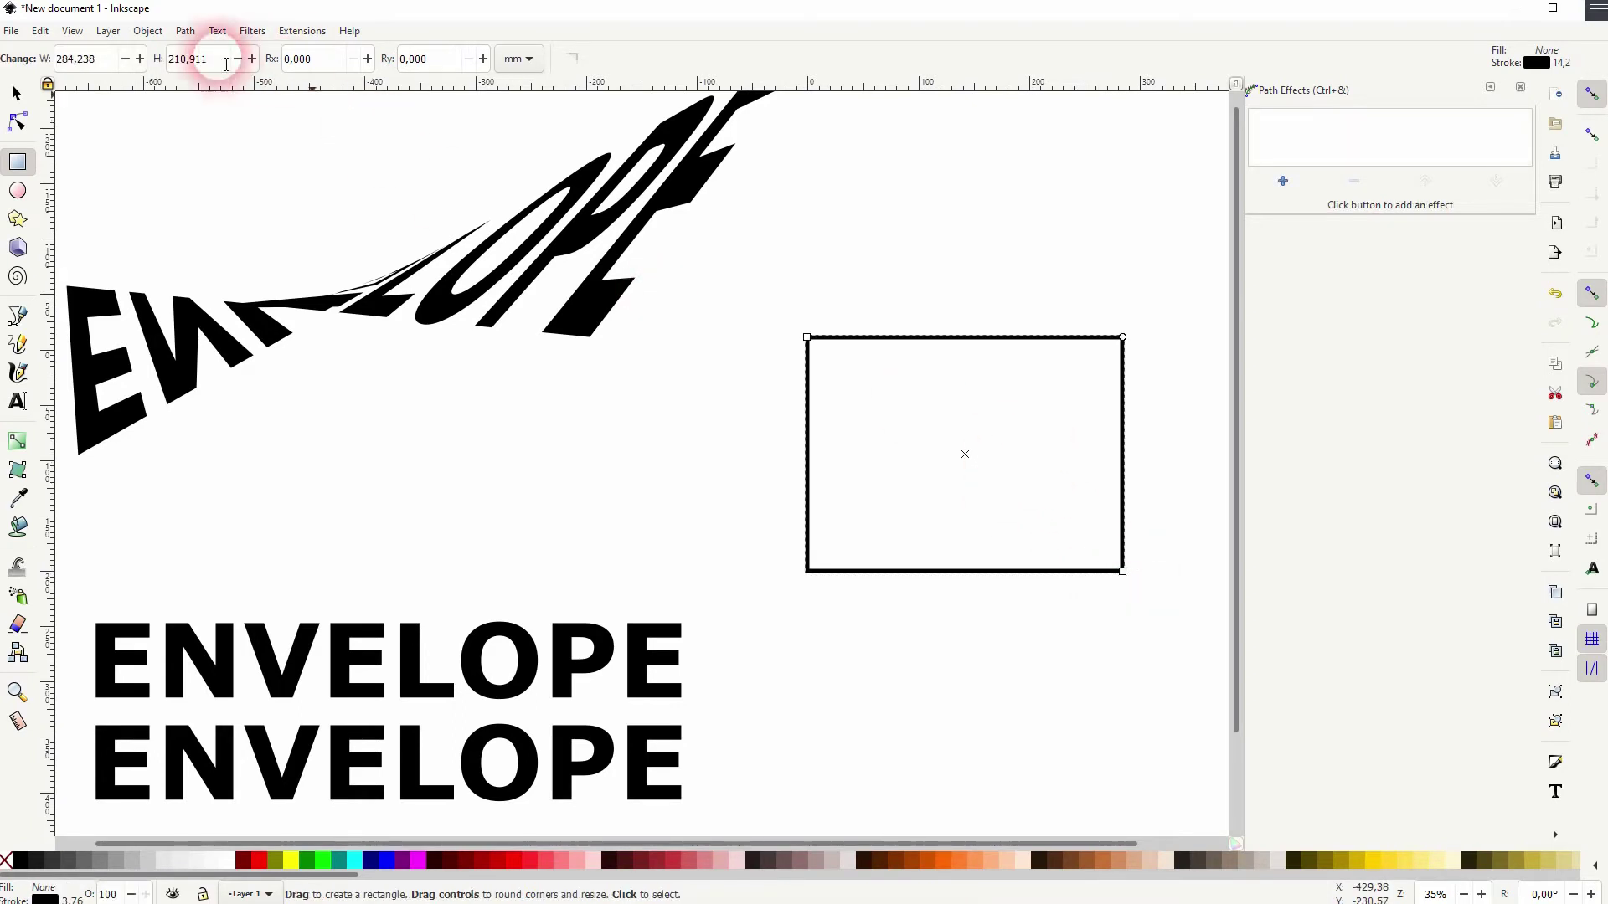
click(156, 32)
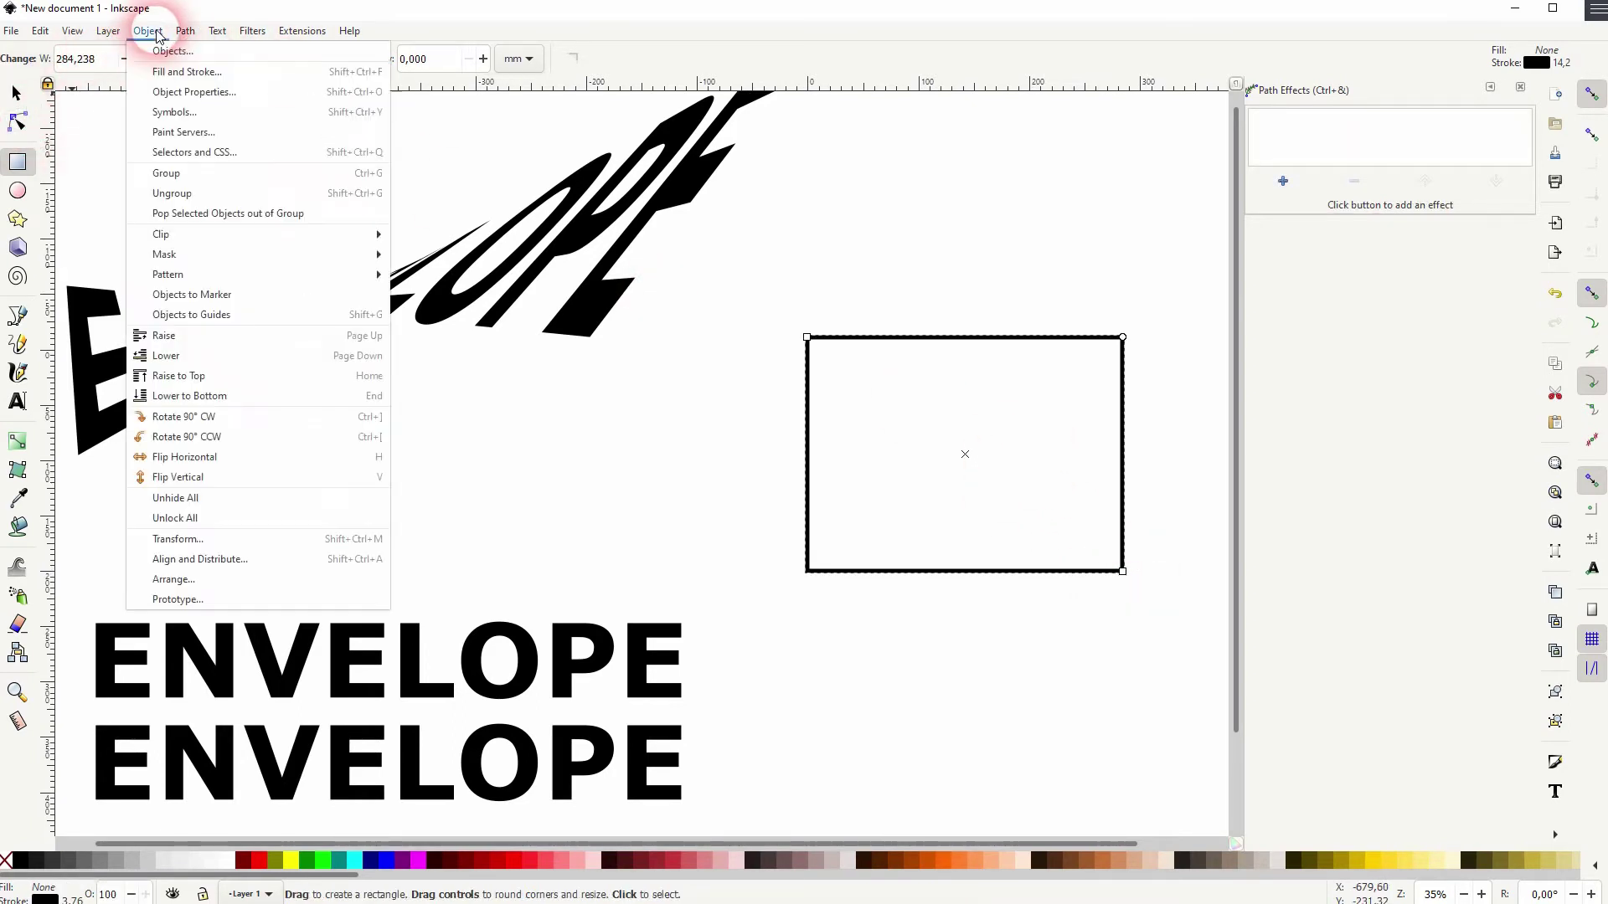
click(206, 51)
click(17, 122)
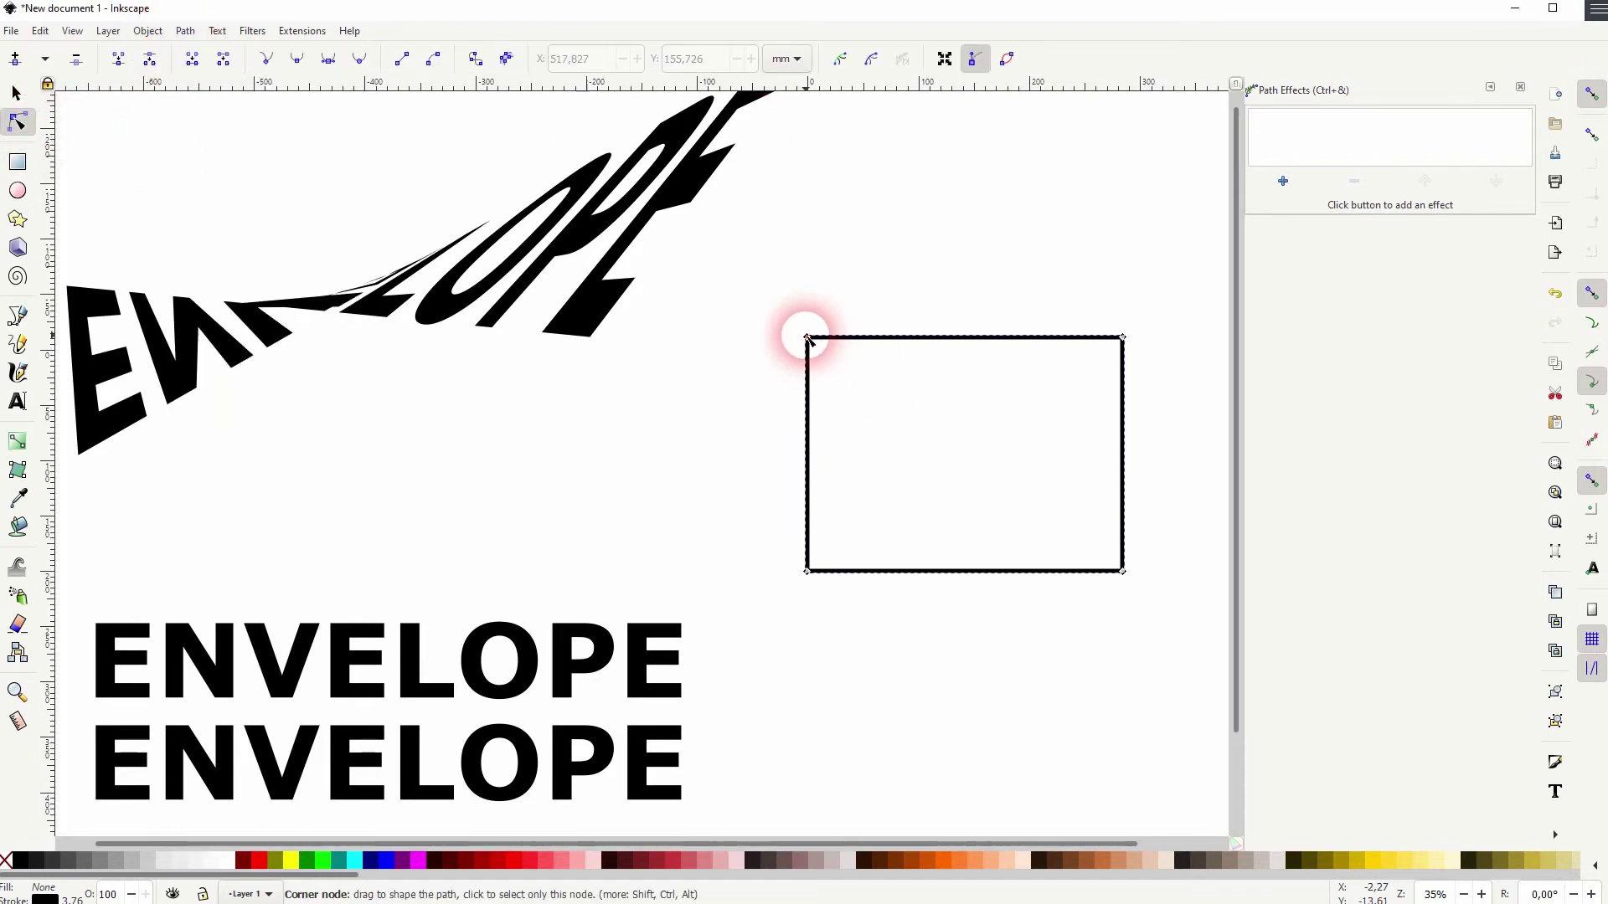
Move the rectangle's top-left node down and bottom-left node up to form a left-tapering trapezoid.
drag(807, 337, 807, 438)
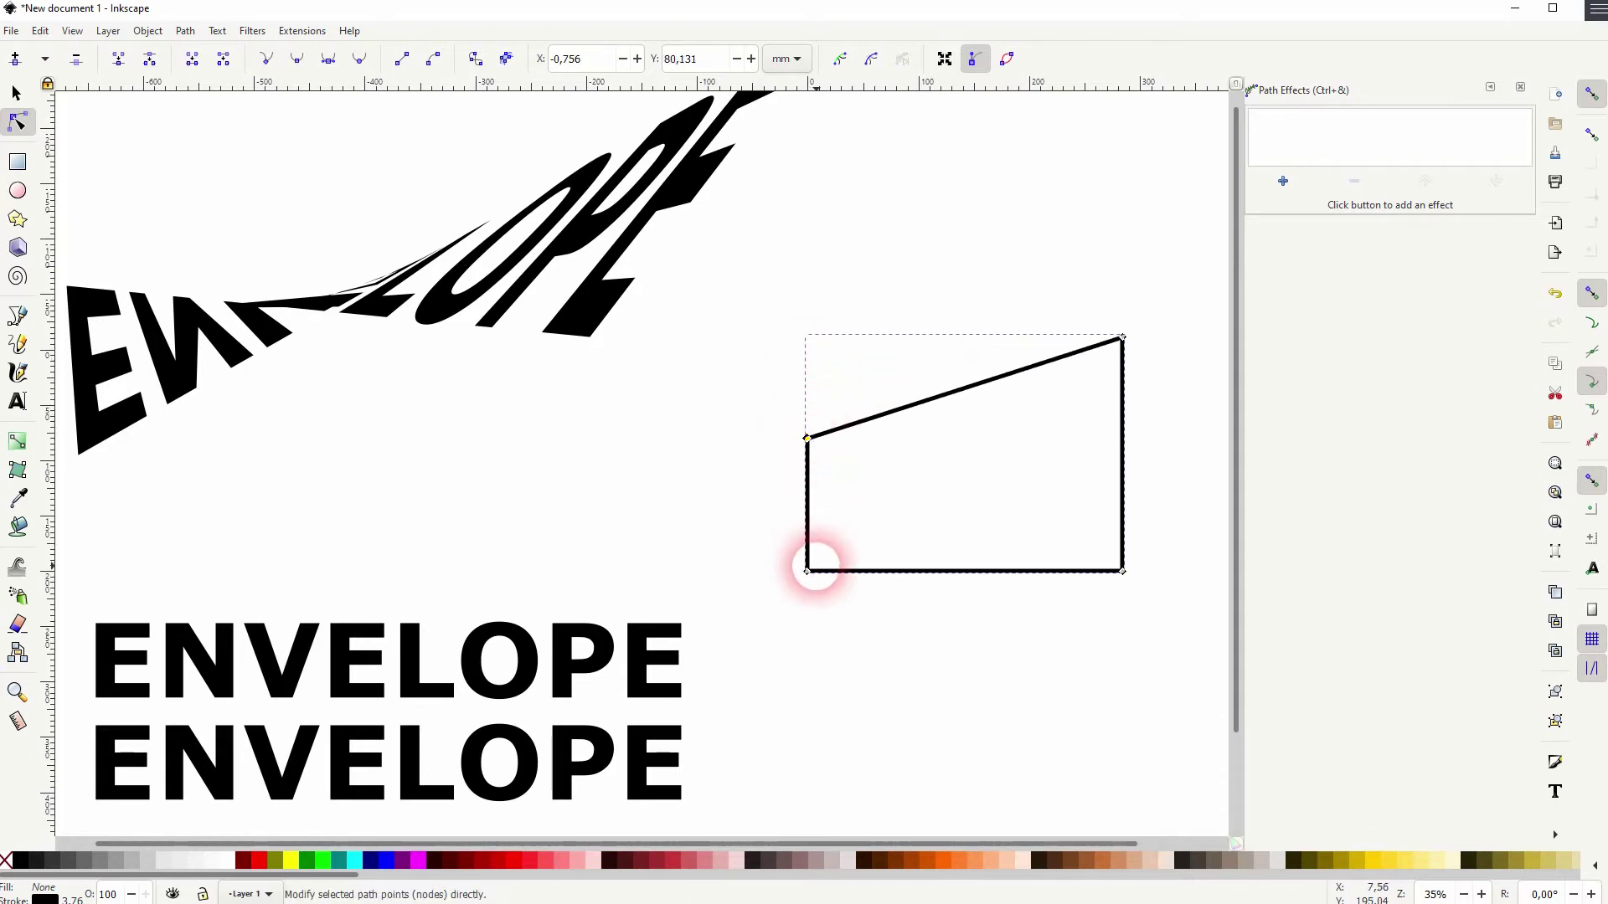
drag(807, 572, 806, 512)
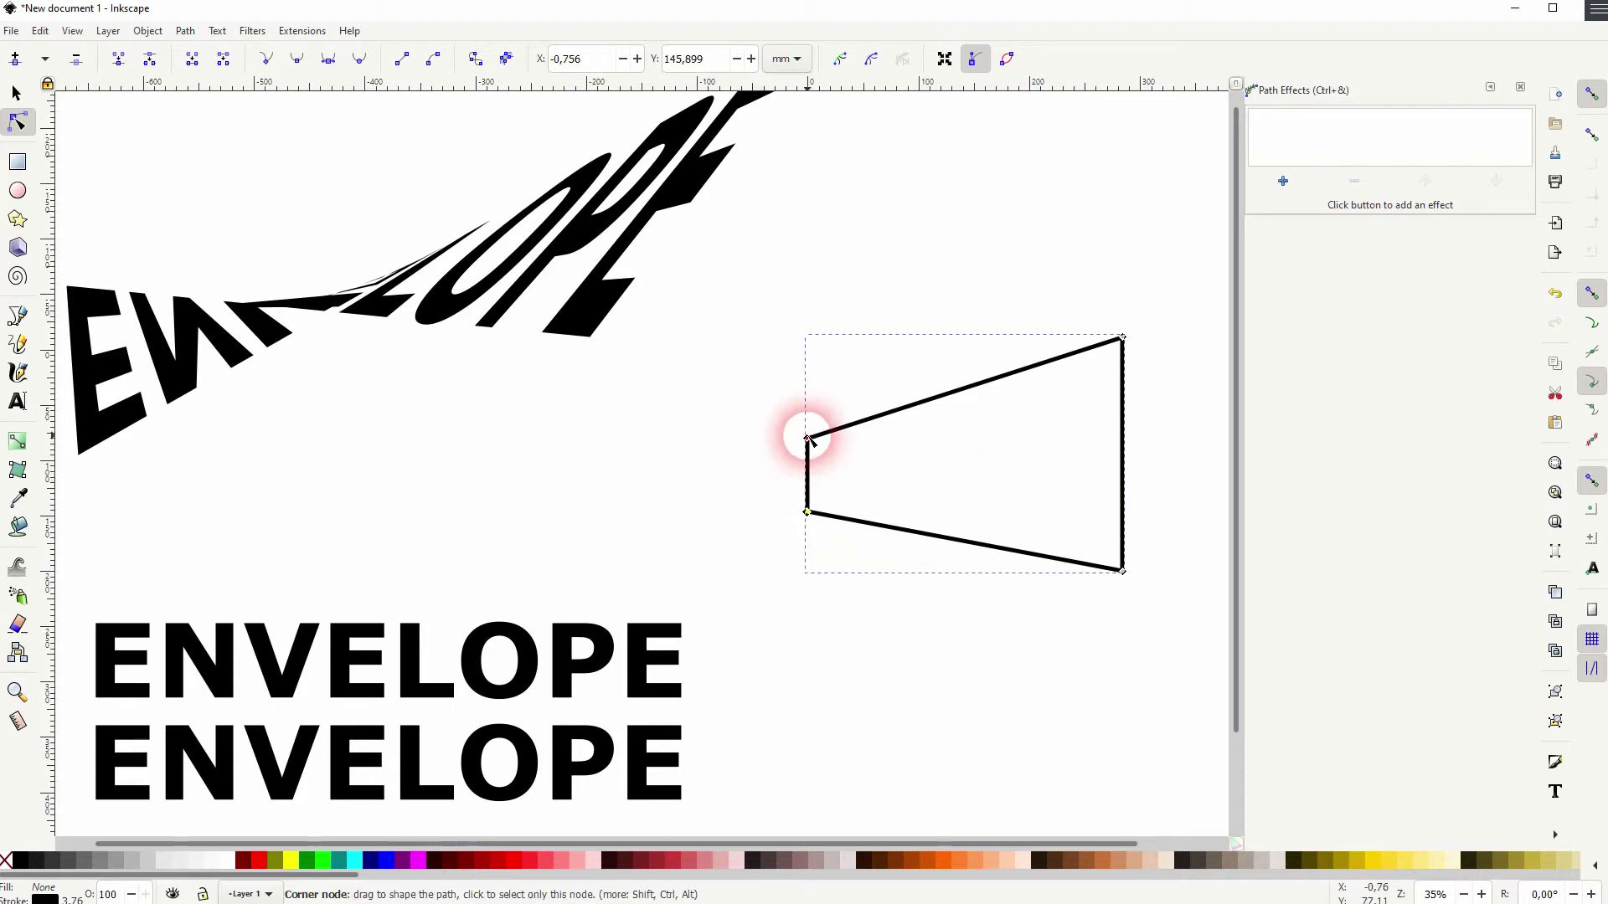
drag(807, 437, 806, 429)
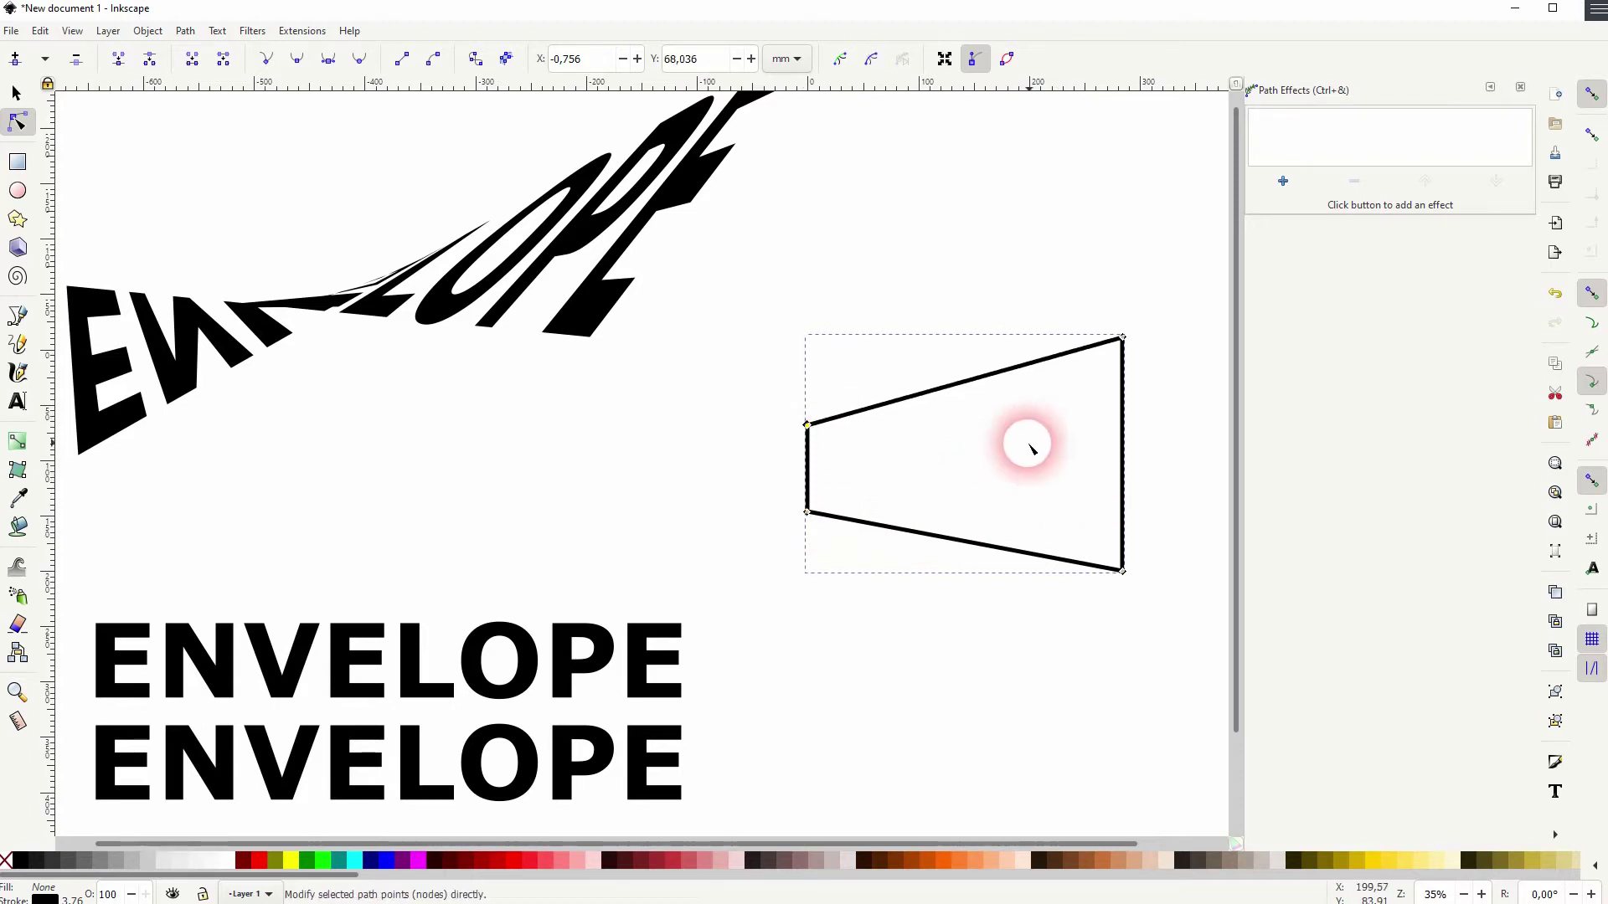
click(15, 95)
click(418, 659)
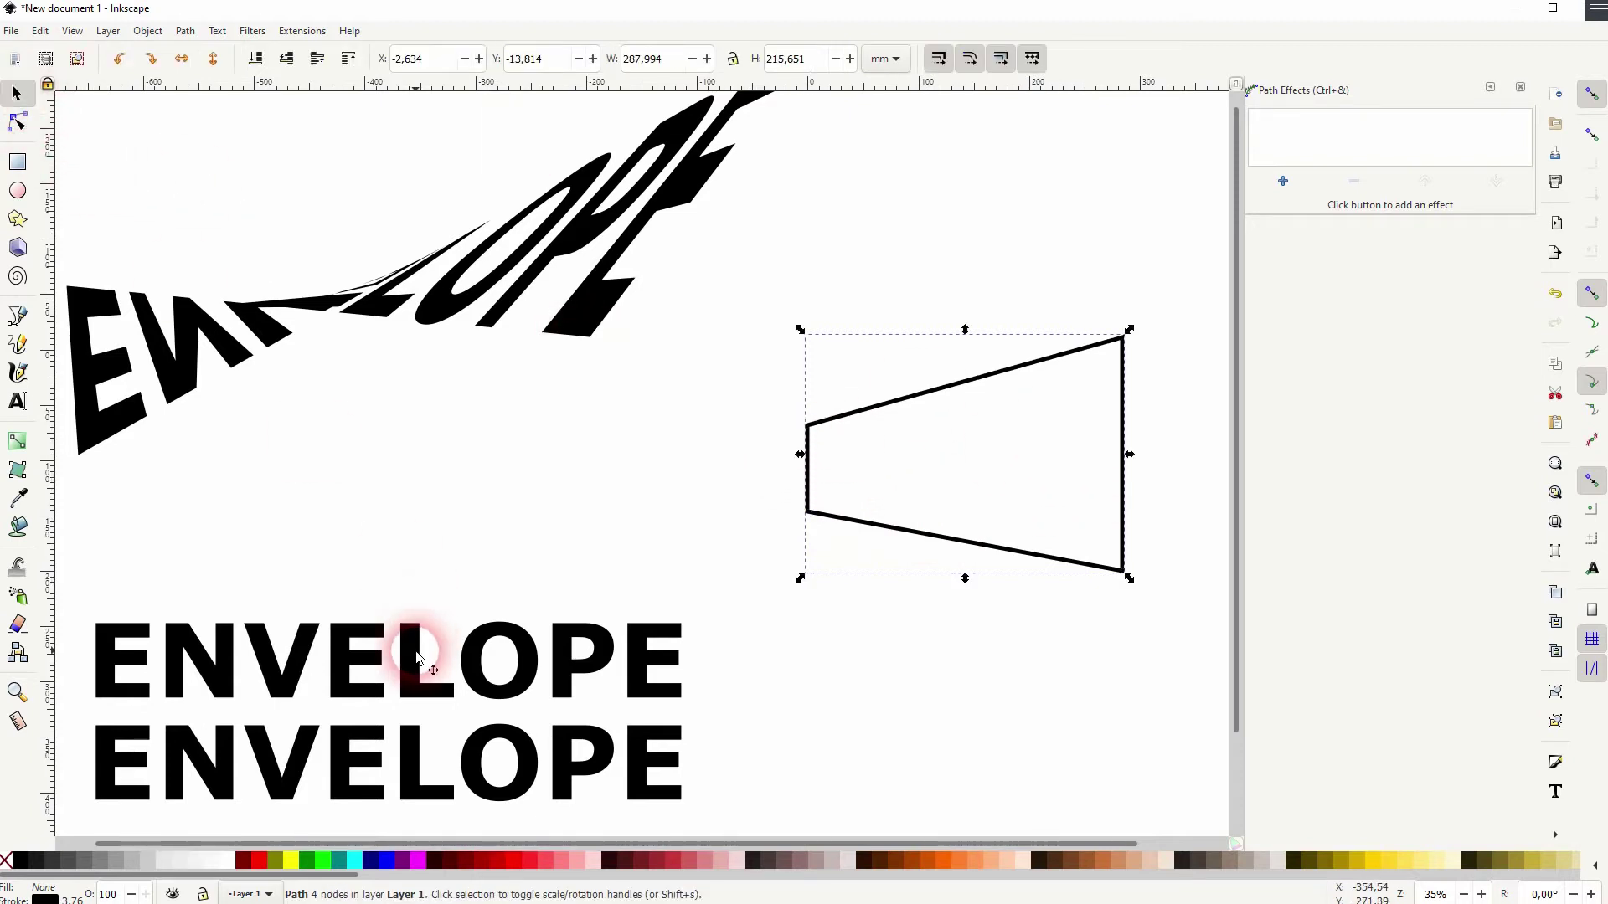
Convert the plain ENVELOPE to paths and give it a Perspective/Envelope effect.
drag(427, 596, 503, 540)
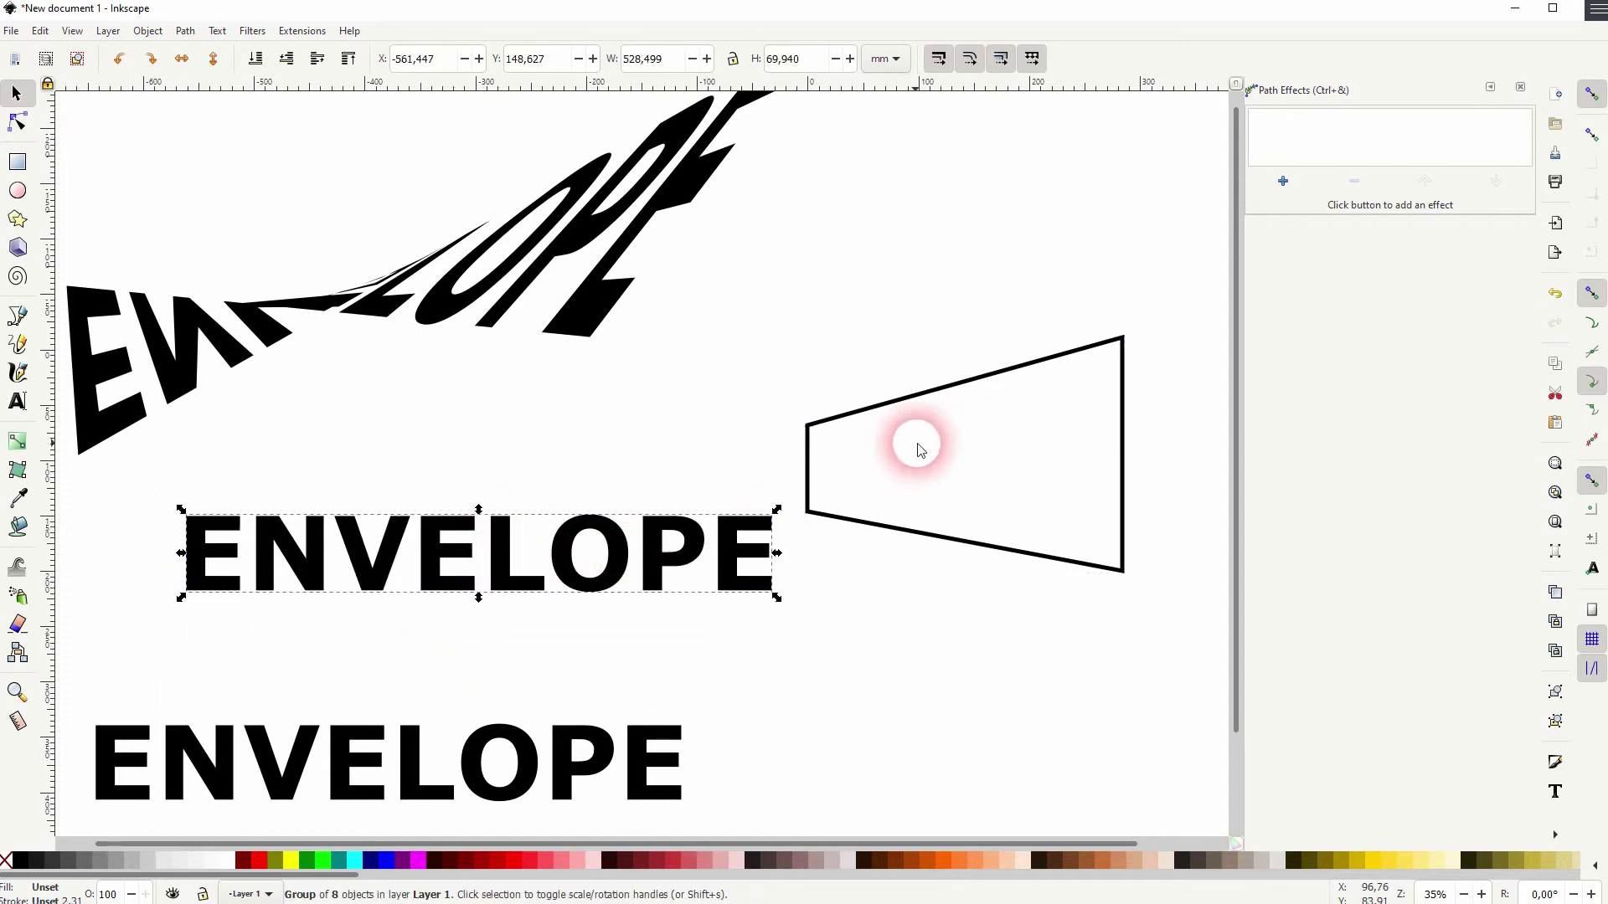
click(189, 31)
click(200, 52)
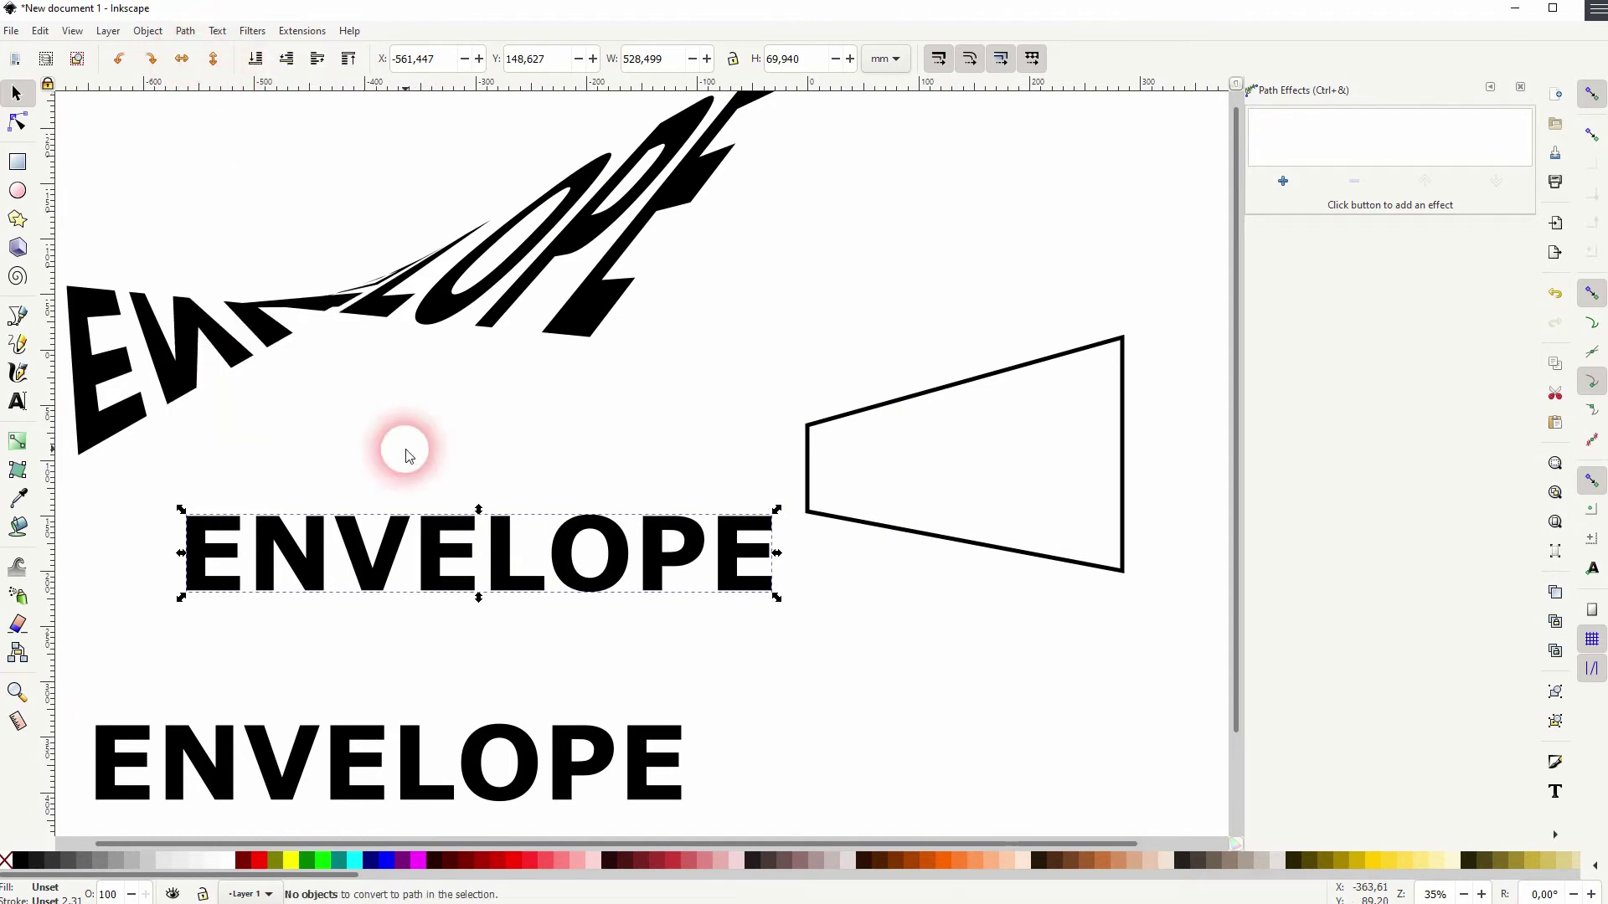
click(1283, 181)
click(765, 481)
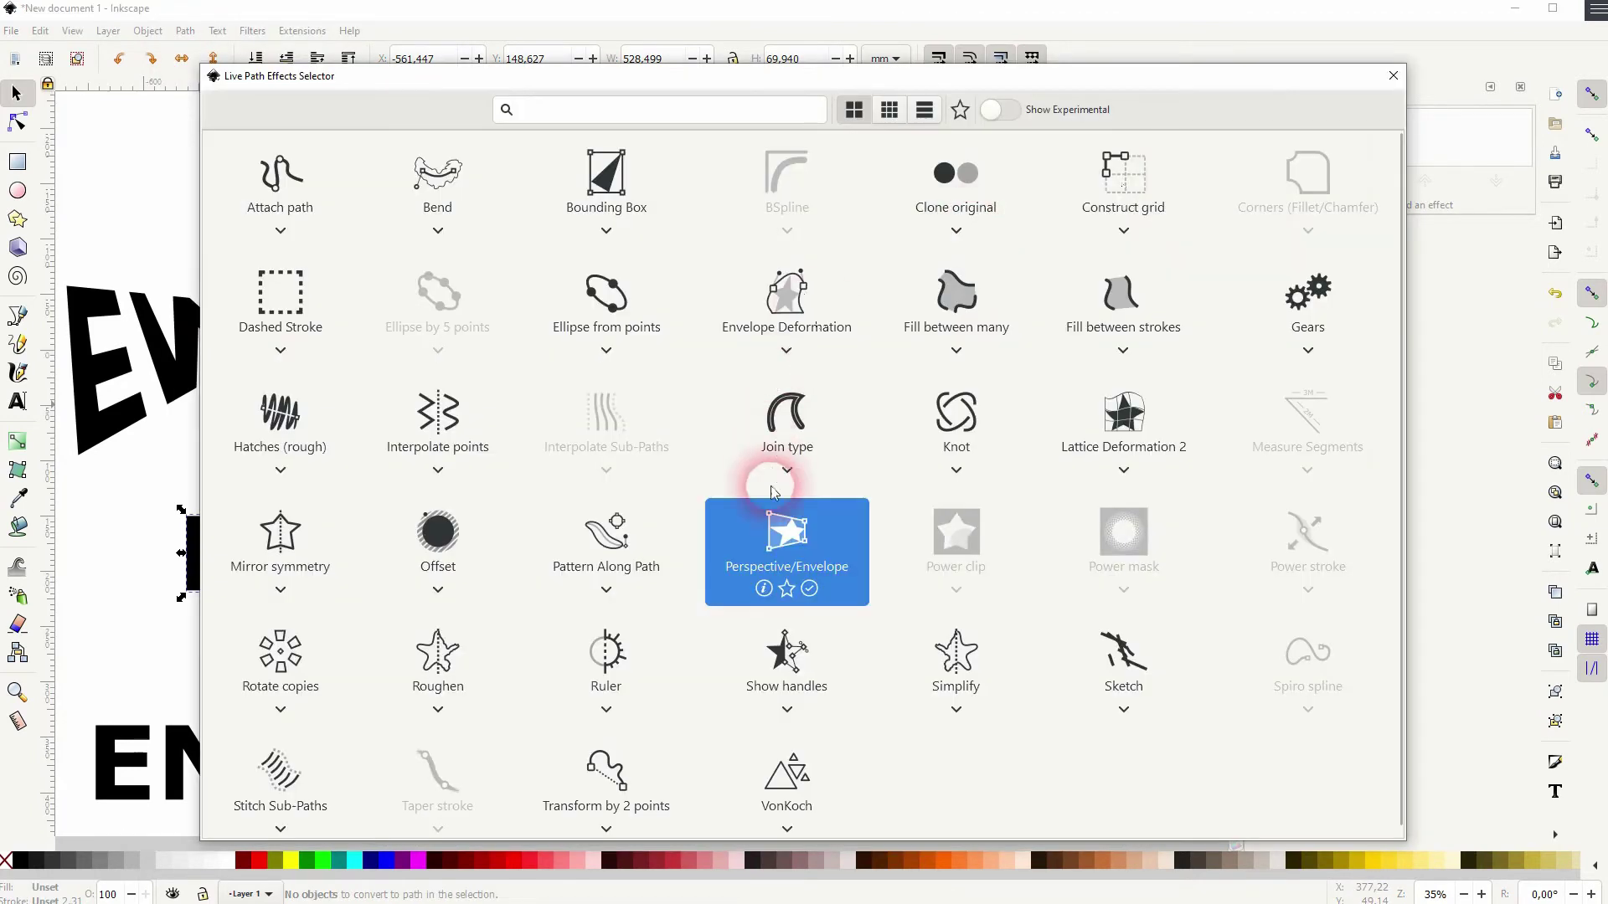
double_click(765, 481)
Position the ENVELOPE group just below the trapezoid, ready for handle editing.
drag(394, 559, 838, 606)
key(space)
drag(682, 337, 681, 338)
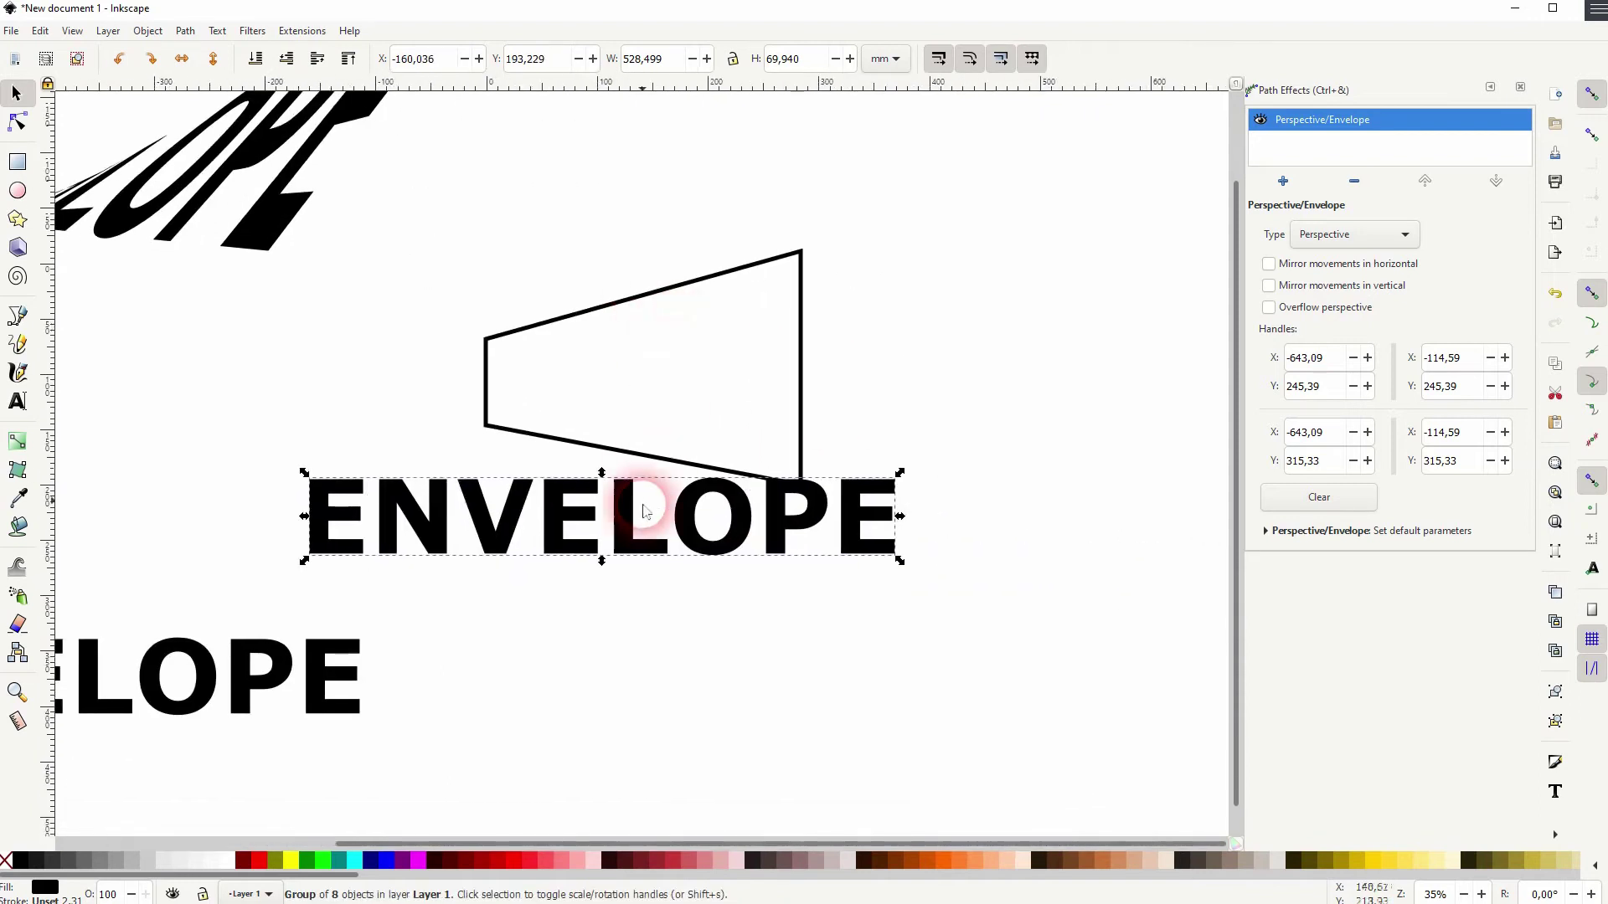
drag(629, 542, 704, 587)
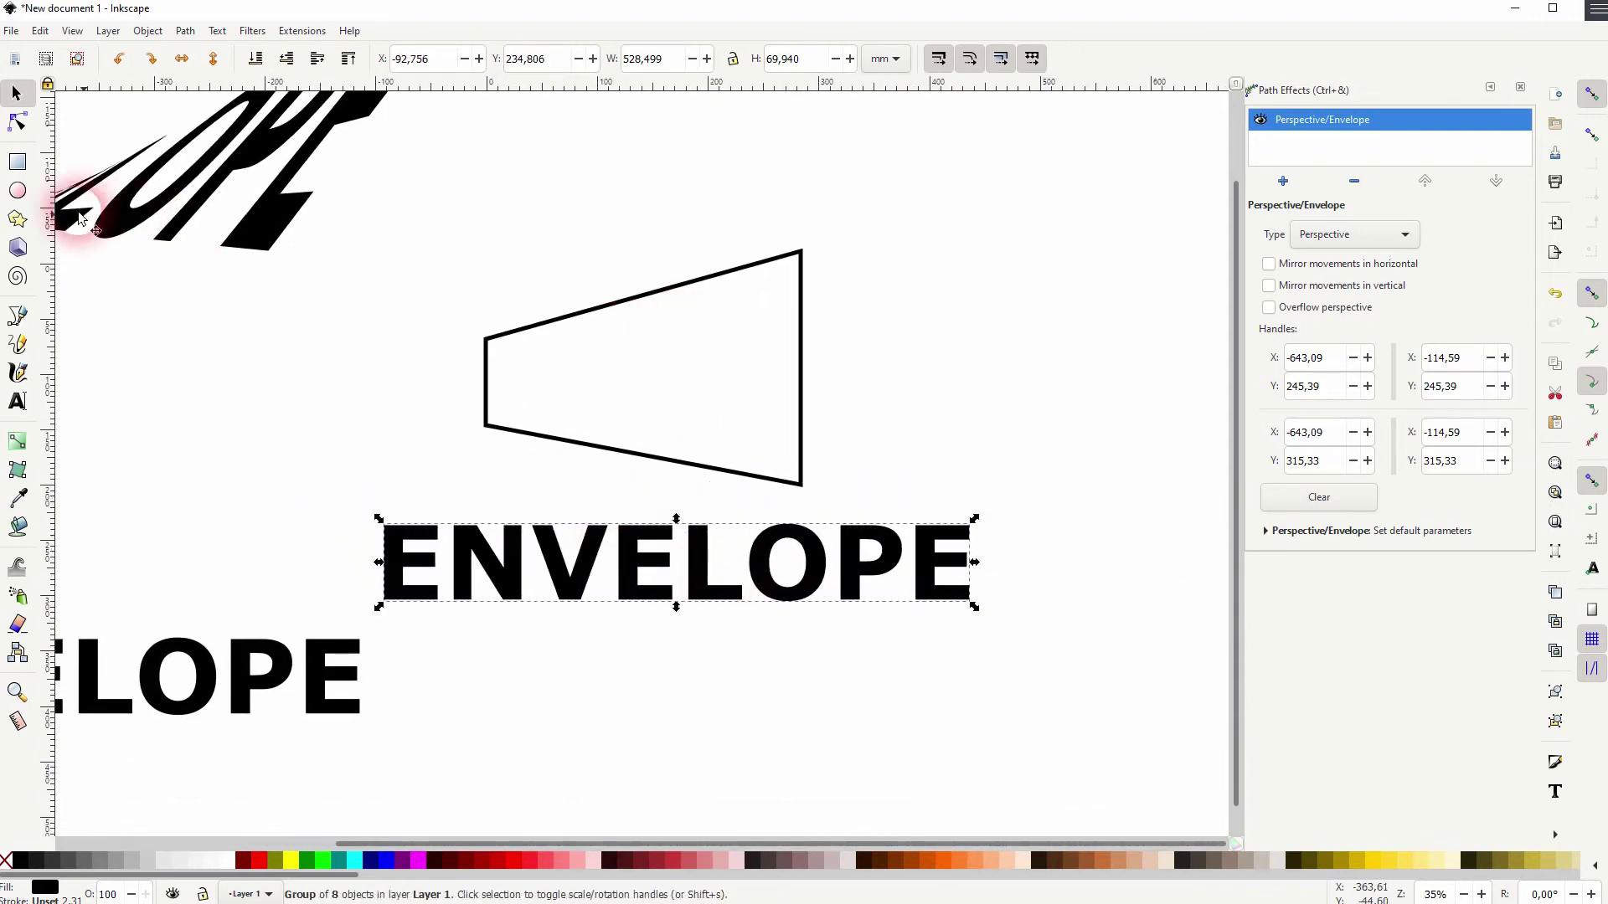
click(16, 120)
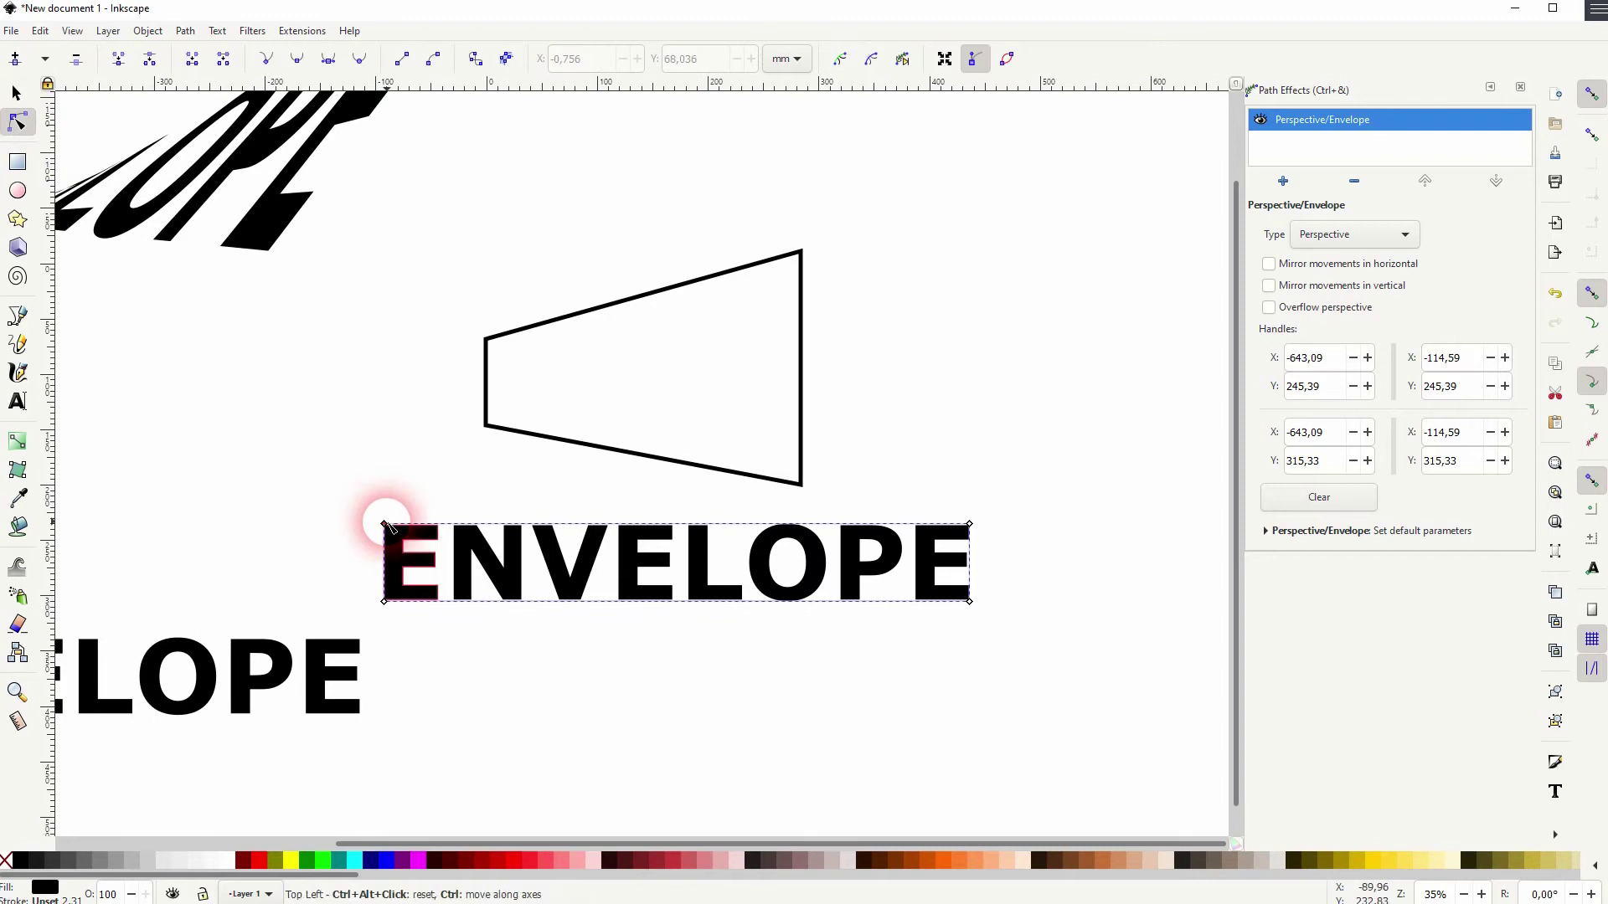
Snap ENVELOPE's four perspective corners onto the trapezoid's corners, short left to tall right.
drag(386, 526, 487, 341)
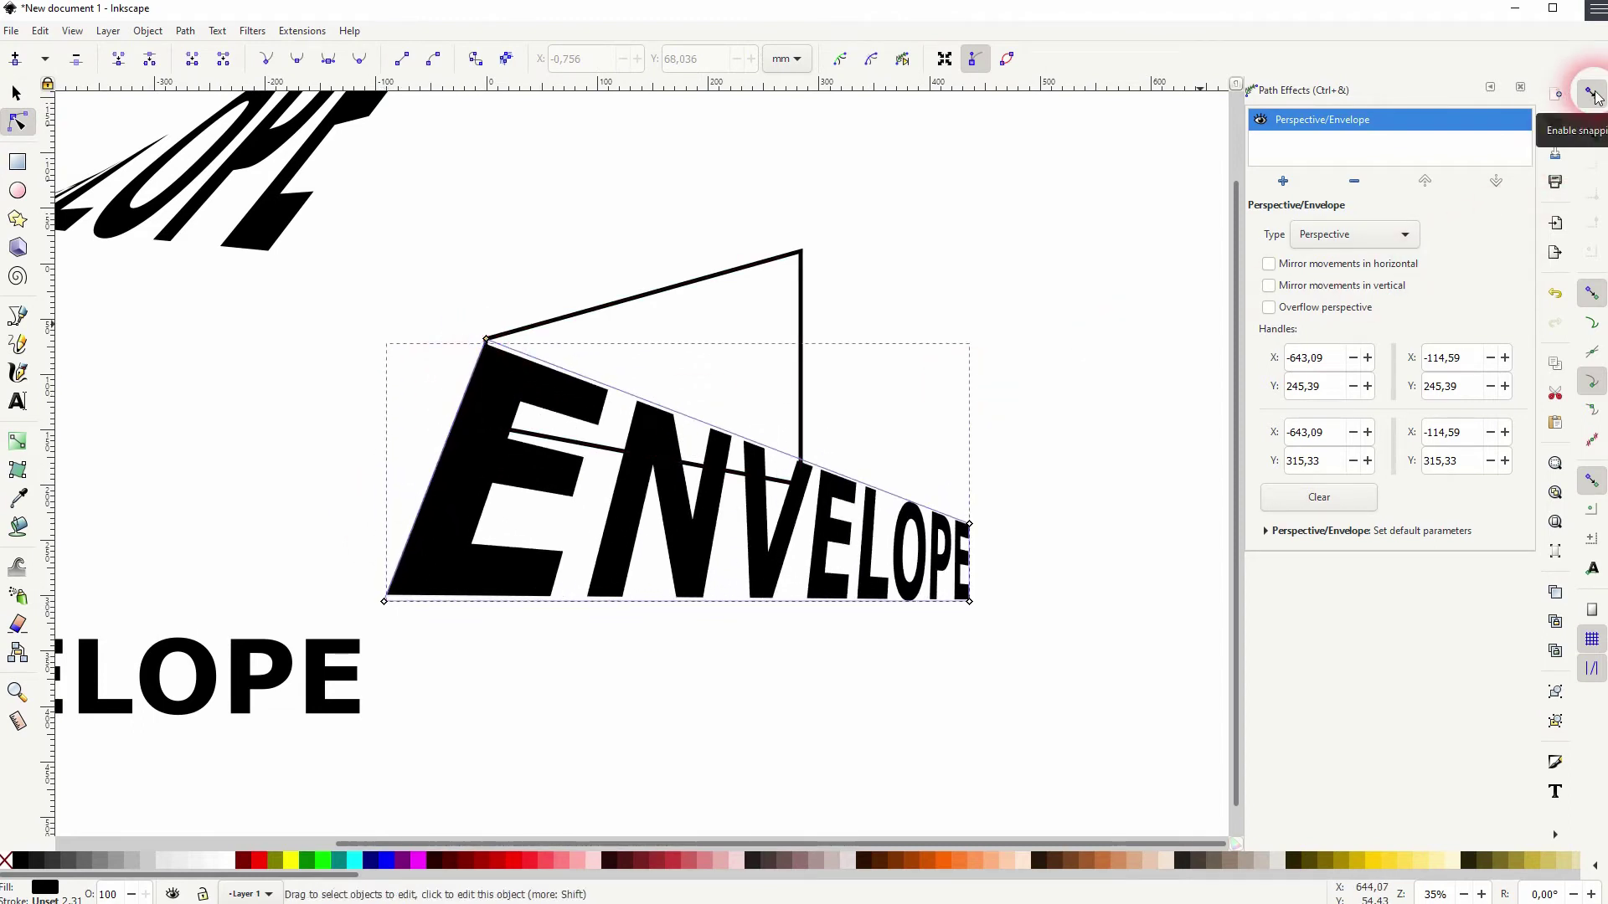
click(385, 603)
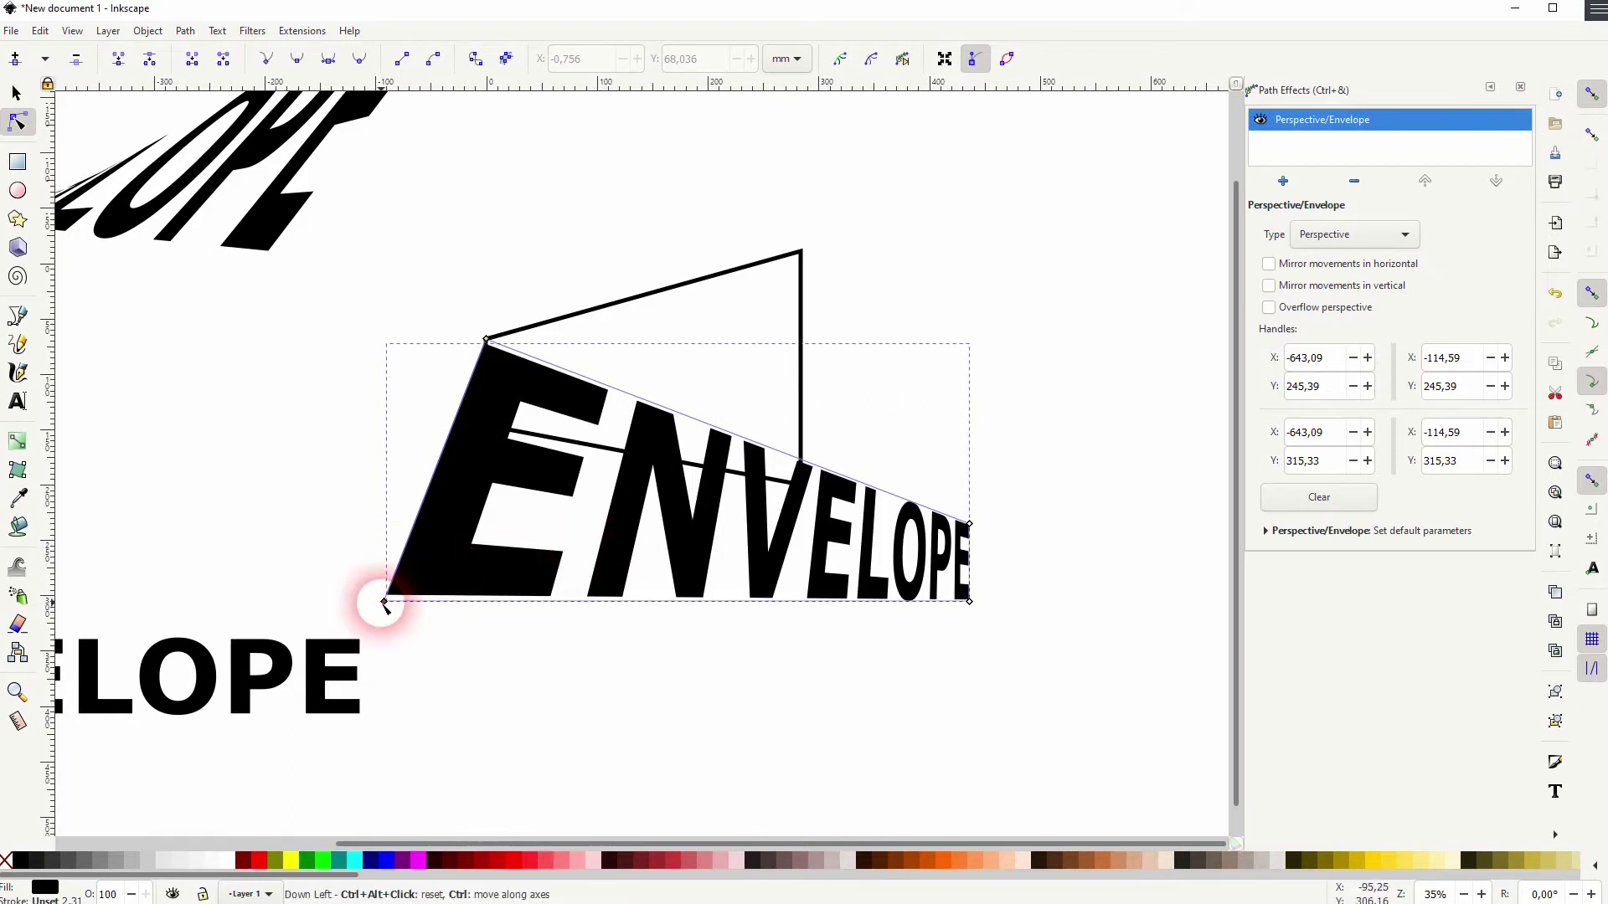
drag(445, 525, 486, 426)
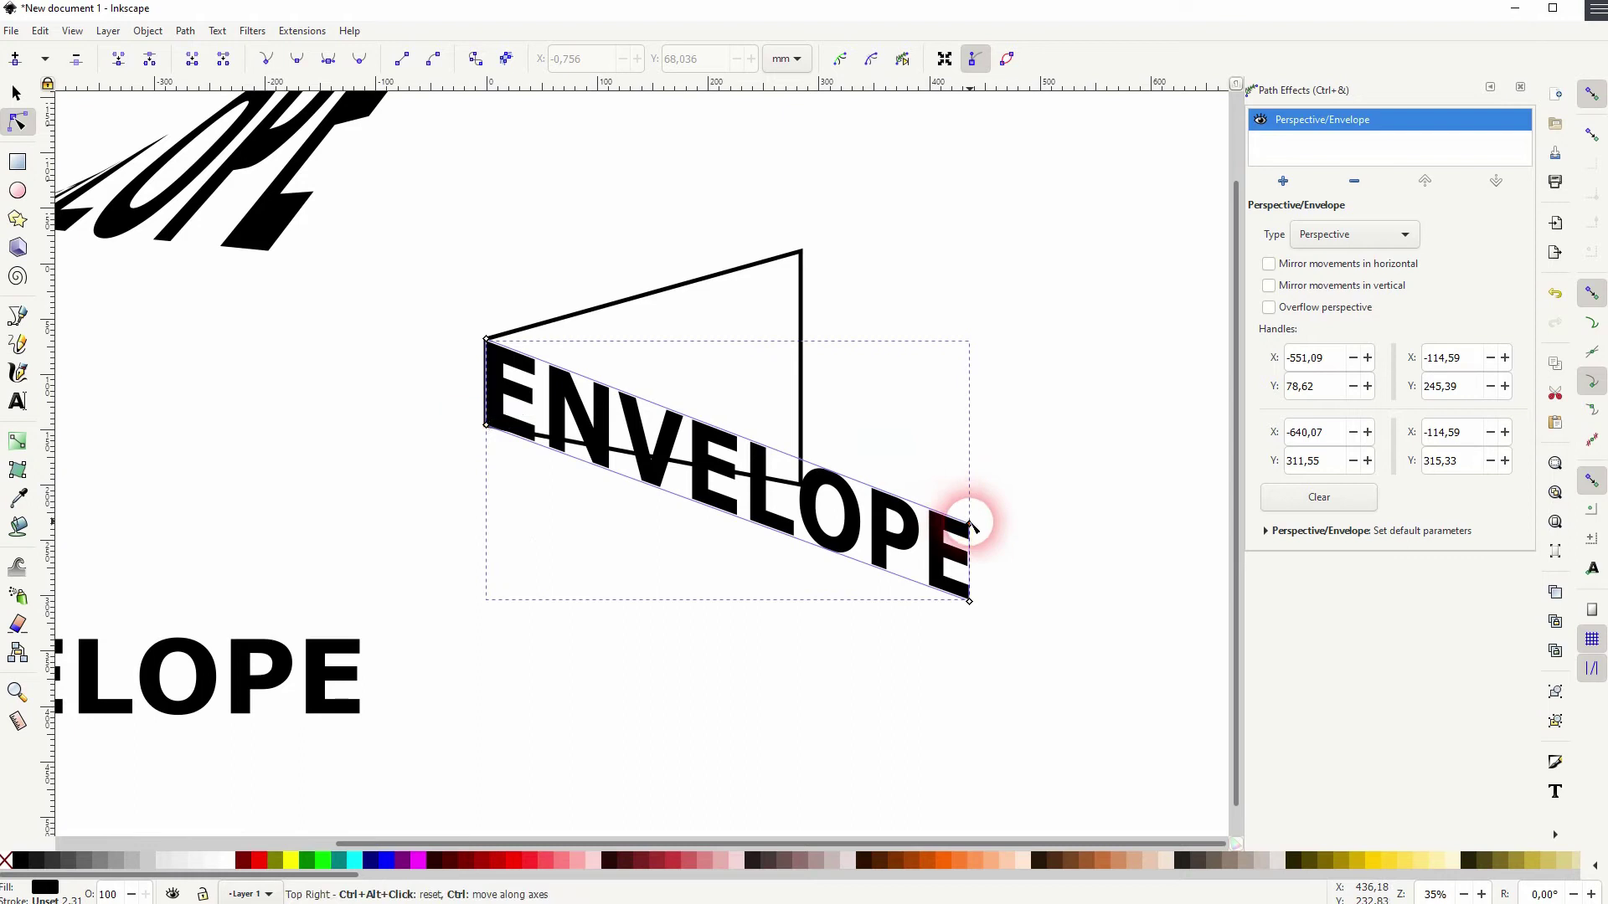
drag(972, 525, 801, 252)
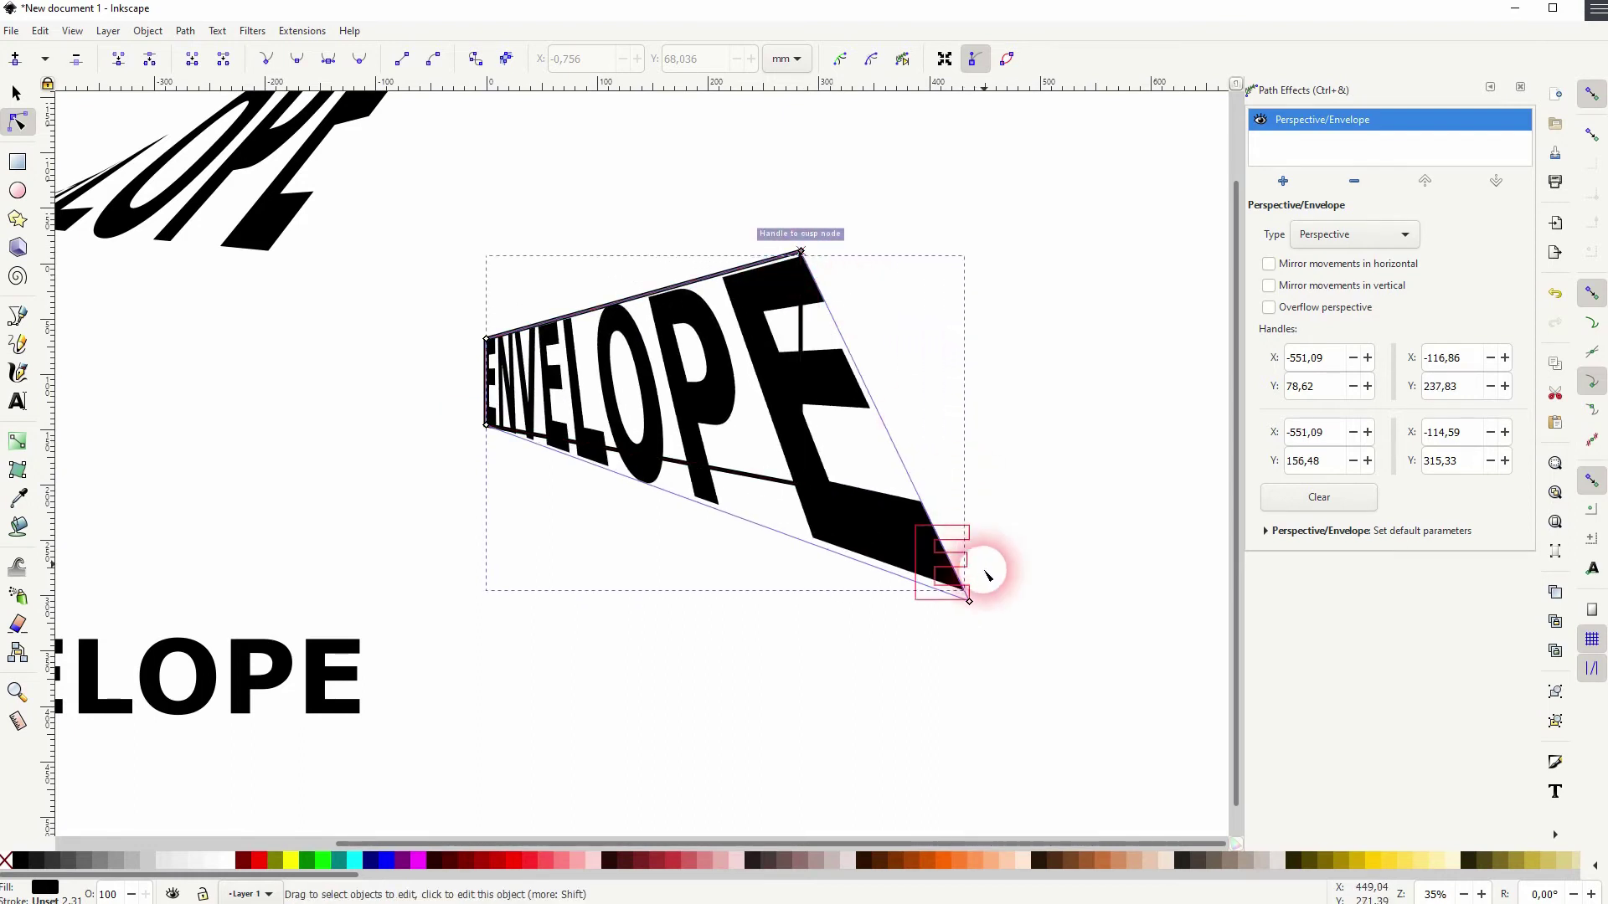
drag(967, 602, 804, 485)
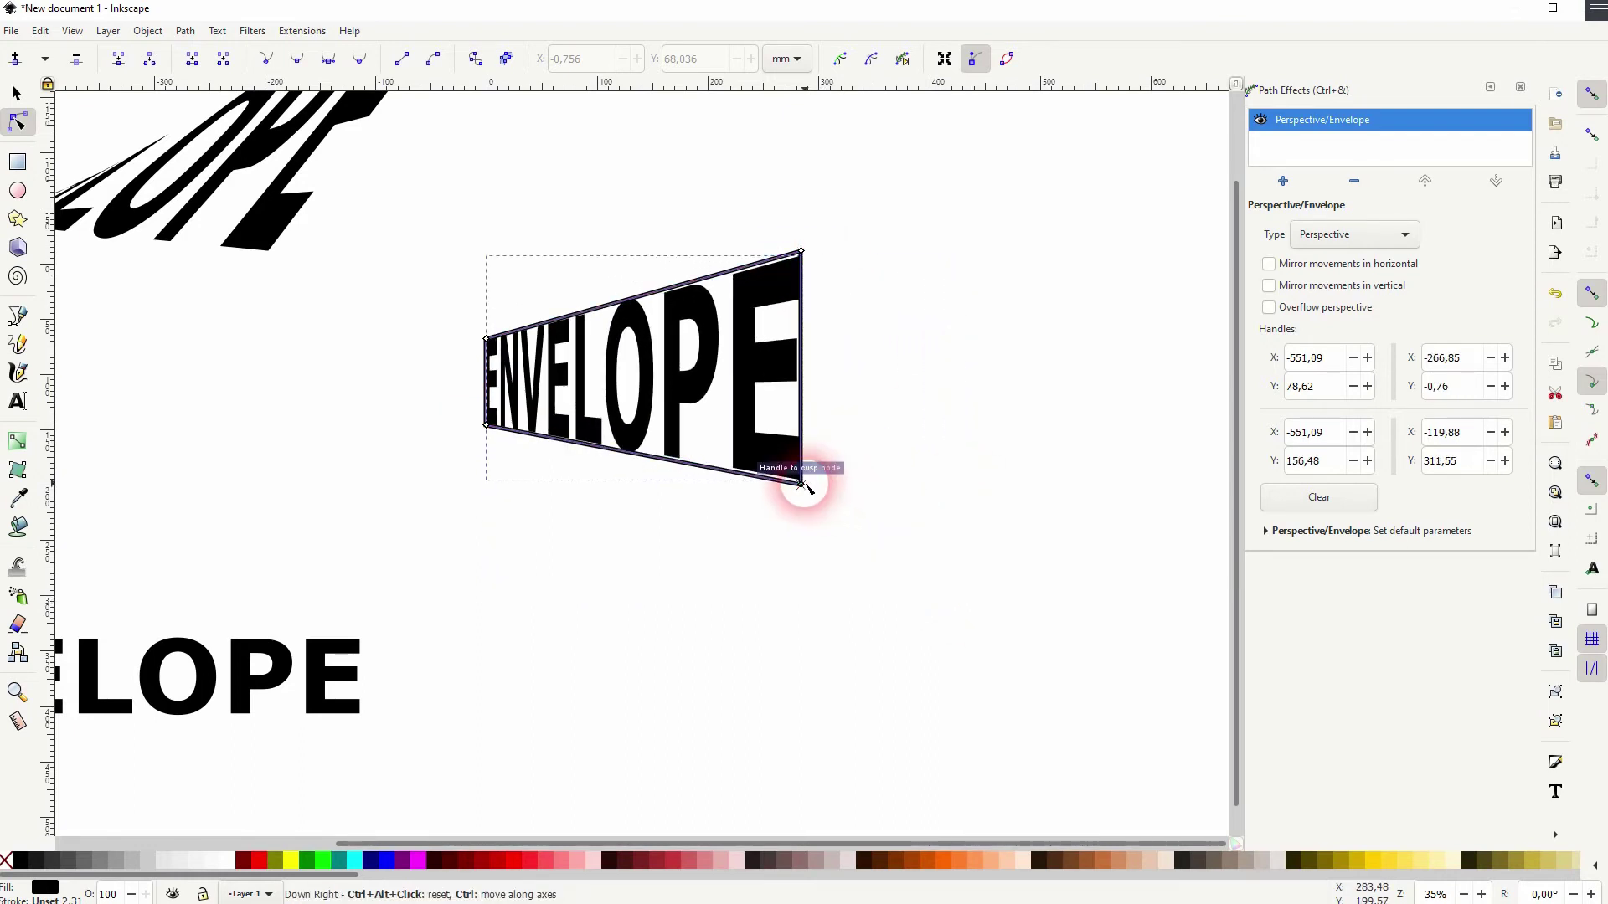
click(469, 356)
click(16, 93)
Pan the canvas so the other ENVELOPE copies come into view.
click(515, 308)
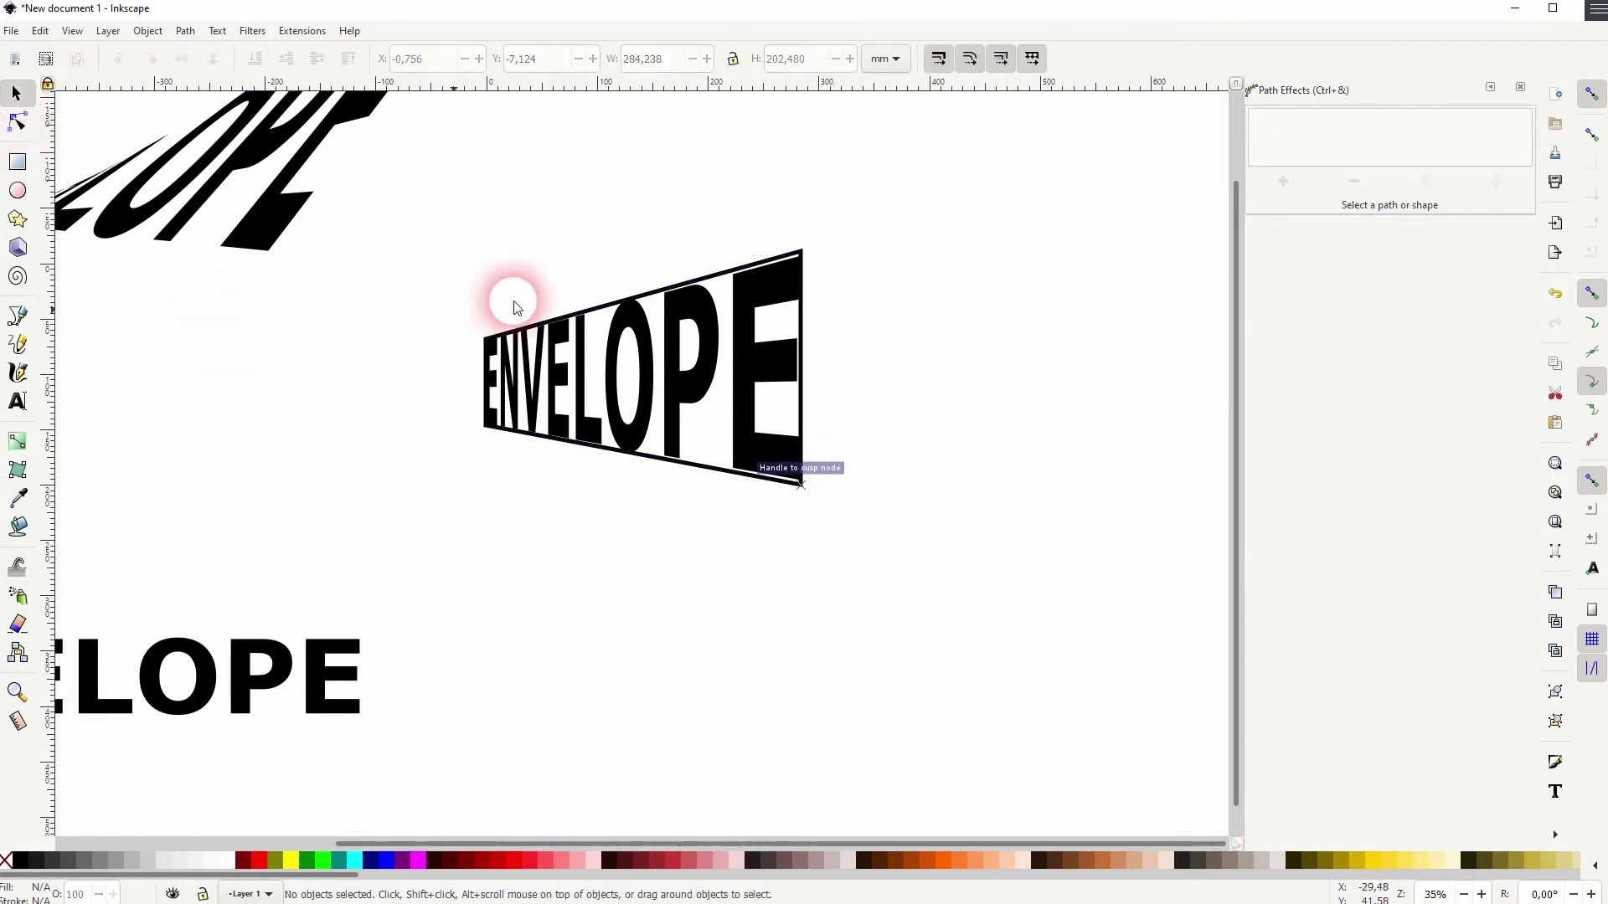
click(651, 297)
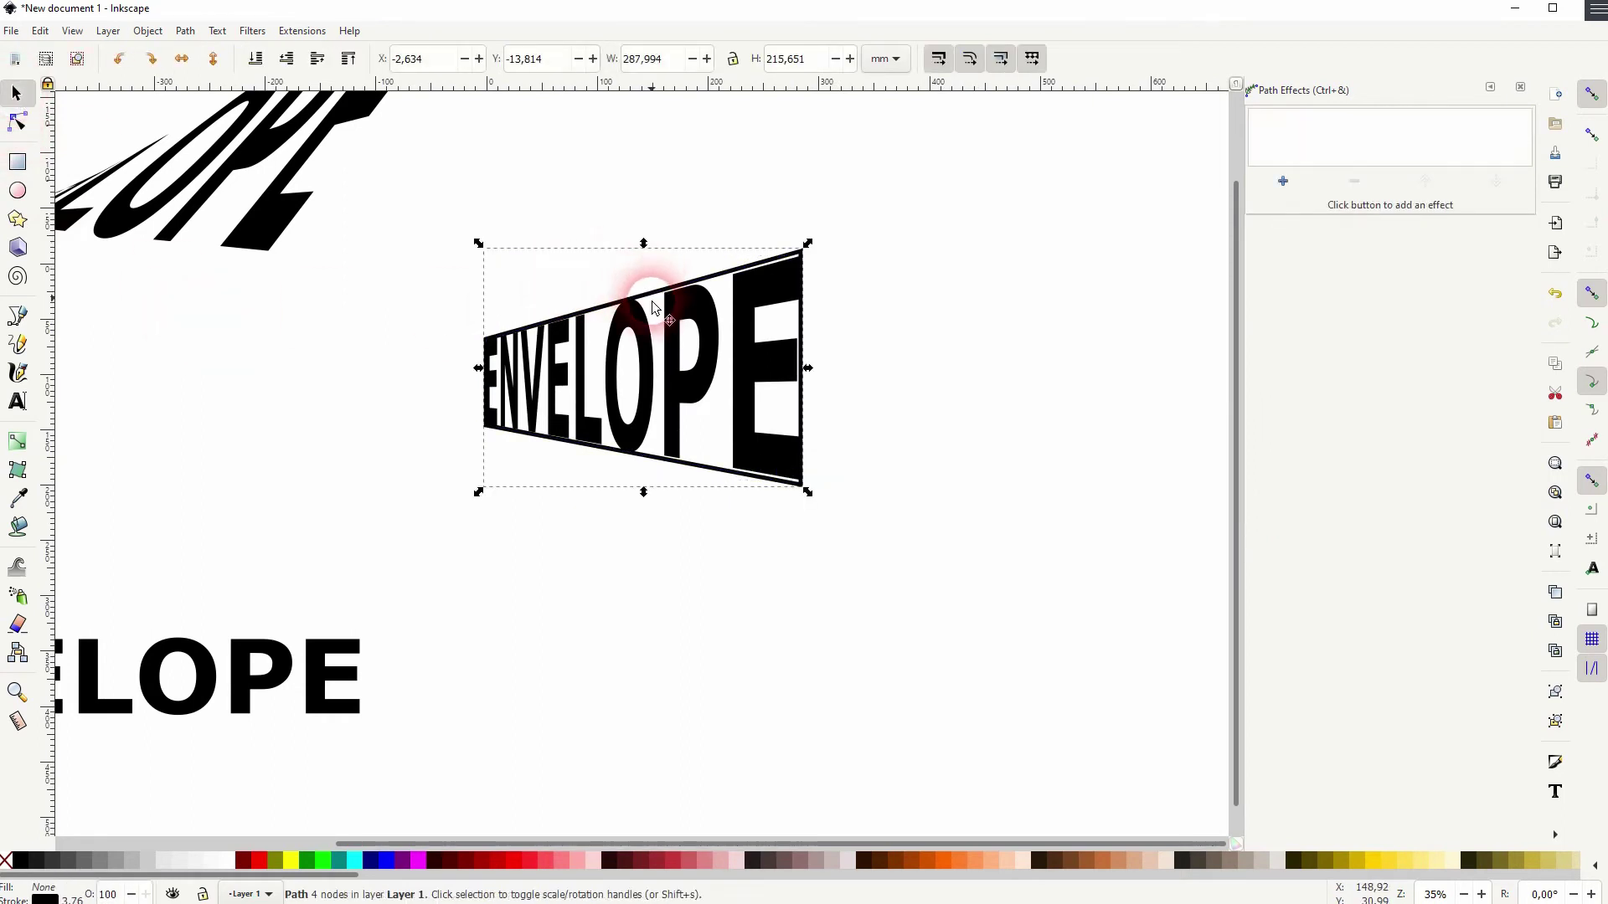
click(716, 398)
drag(457, 489, 689, 405)
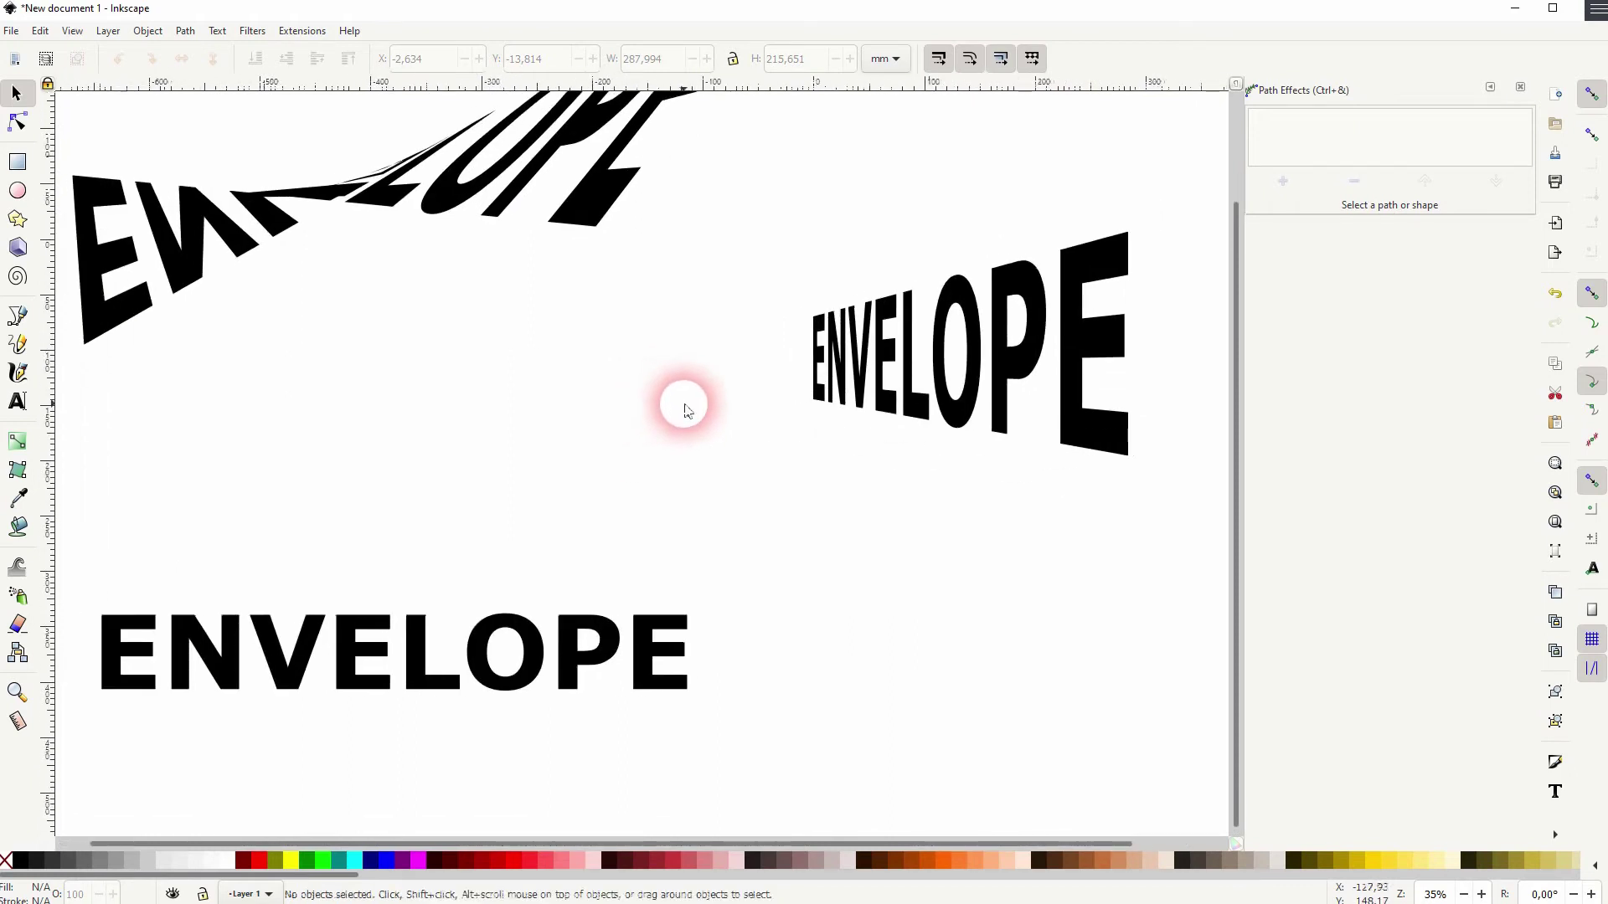
Try moving the warped ENVELOPE group, undo it, and paste a trapezoid copy.
drag(946, 358, 889, 277)
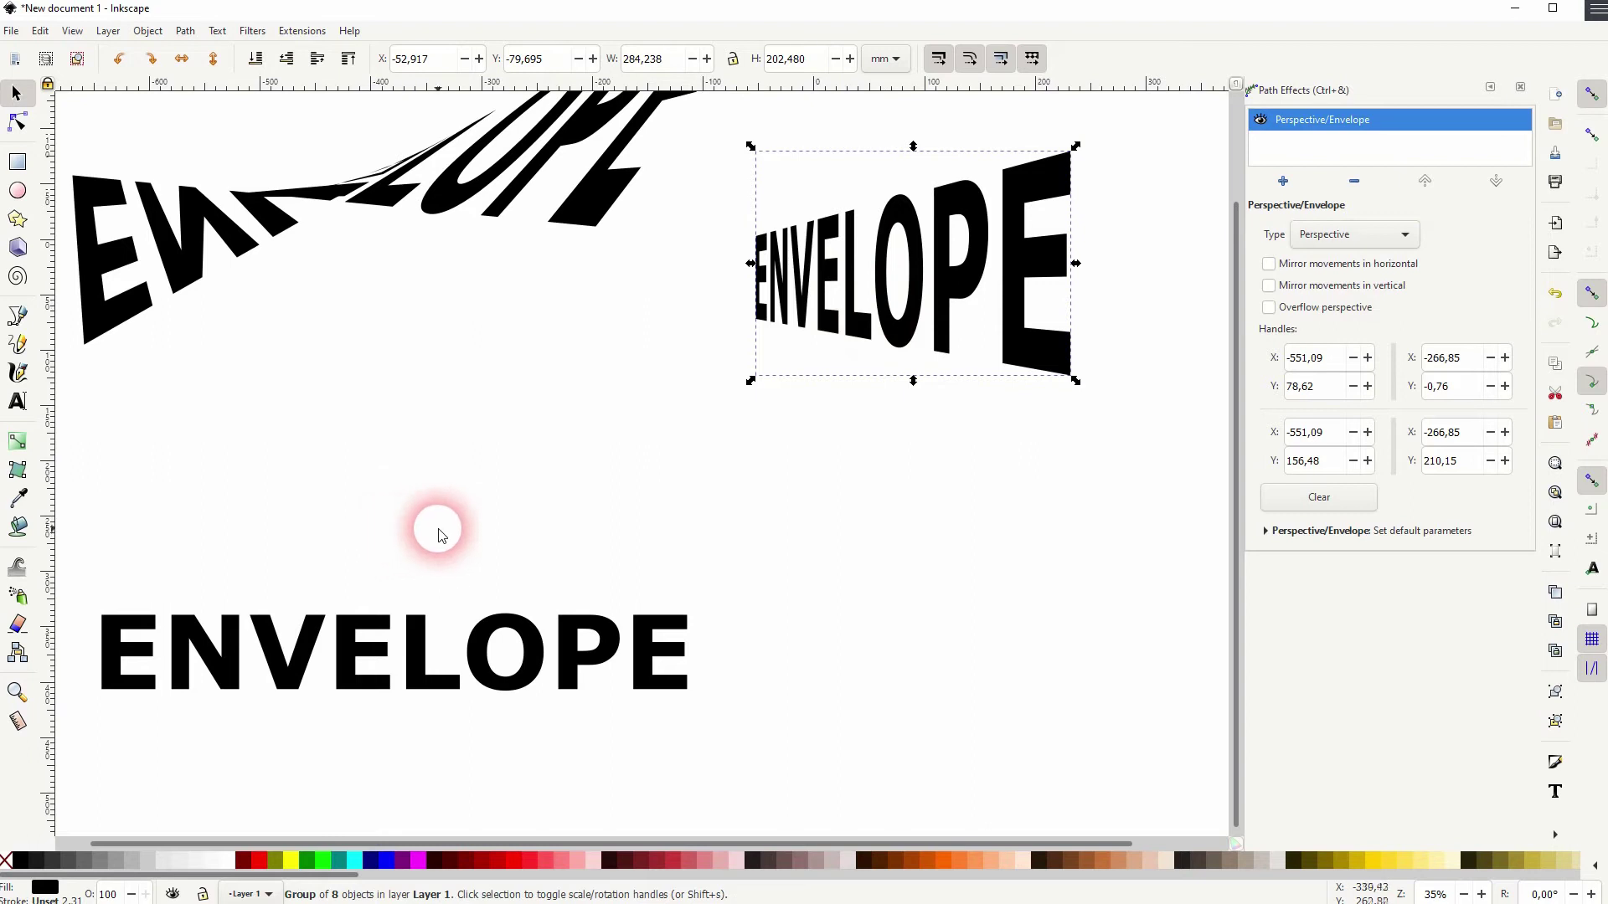
key(ctrl+z)
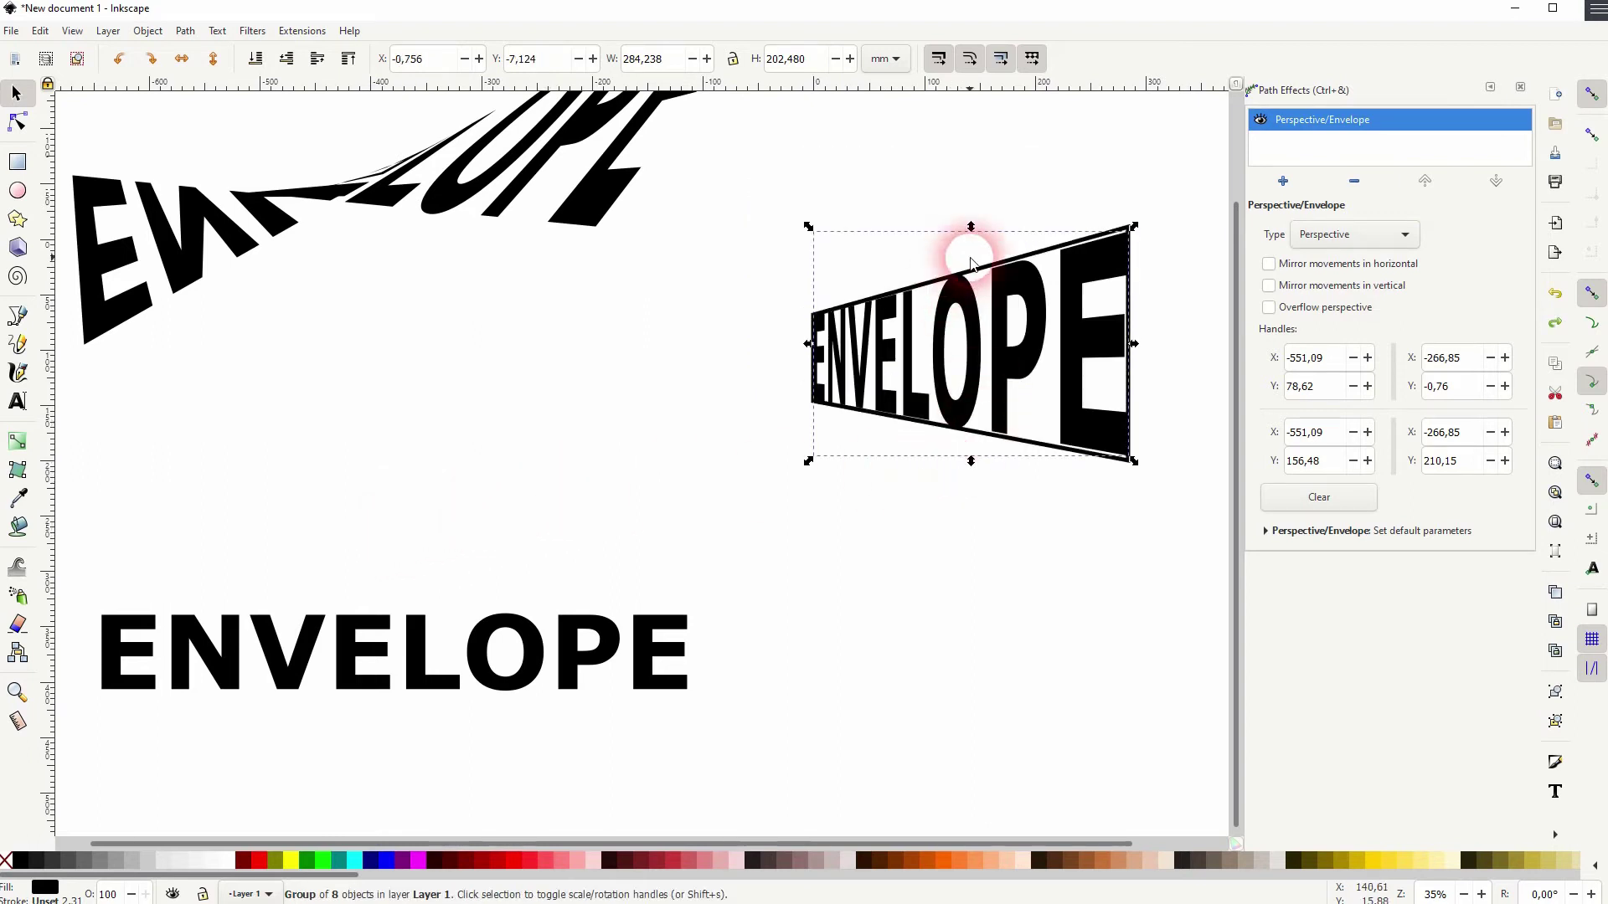
key(ctrl+v)
Place the pasted trapezoid at left and move the warped ENVELOPE group up out of the way.
drag(460, 333, 460, 360)
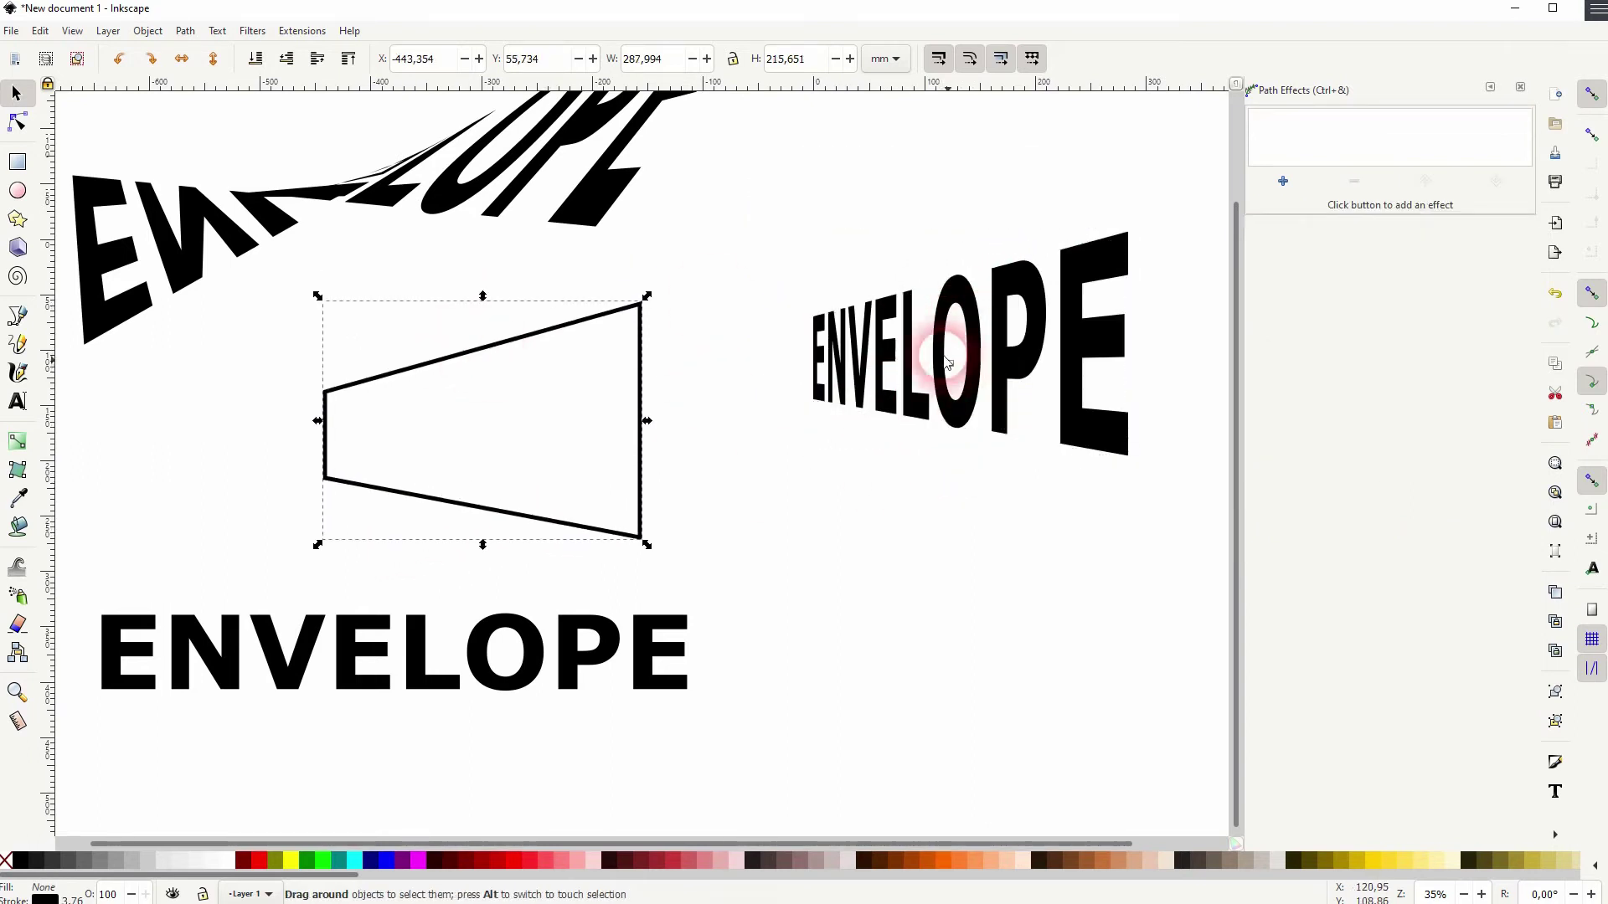
drag(953, 366, 890, 176)
click(977, 347)
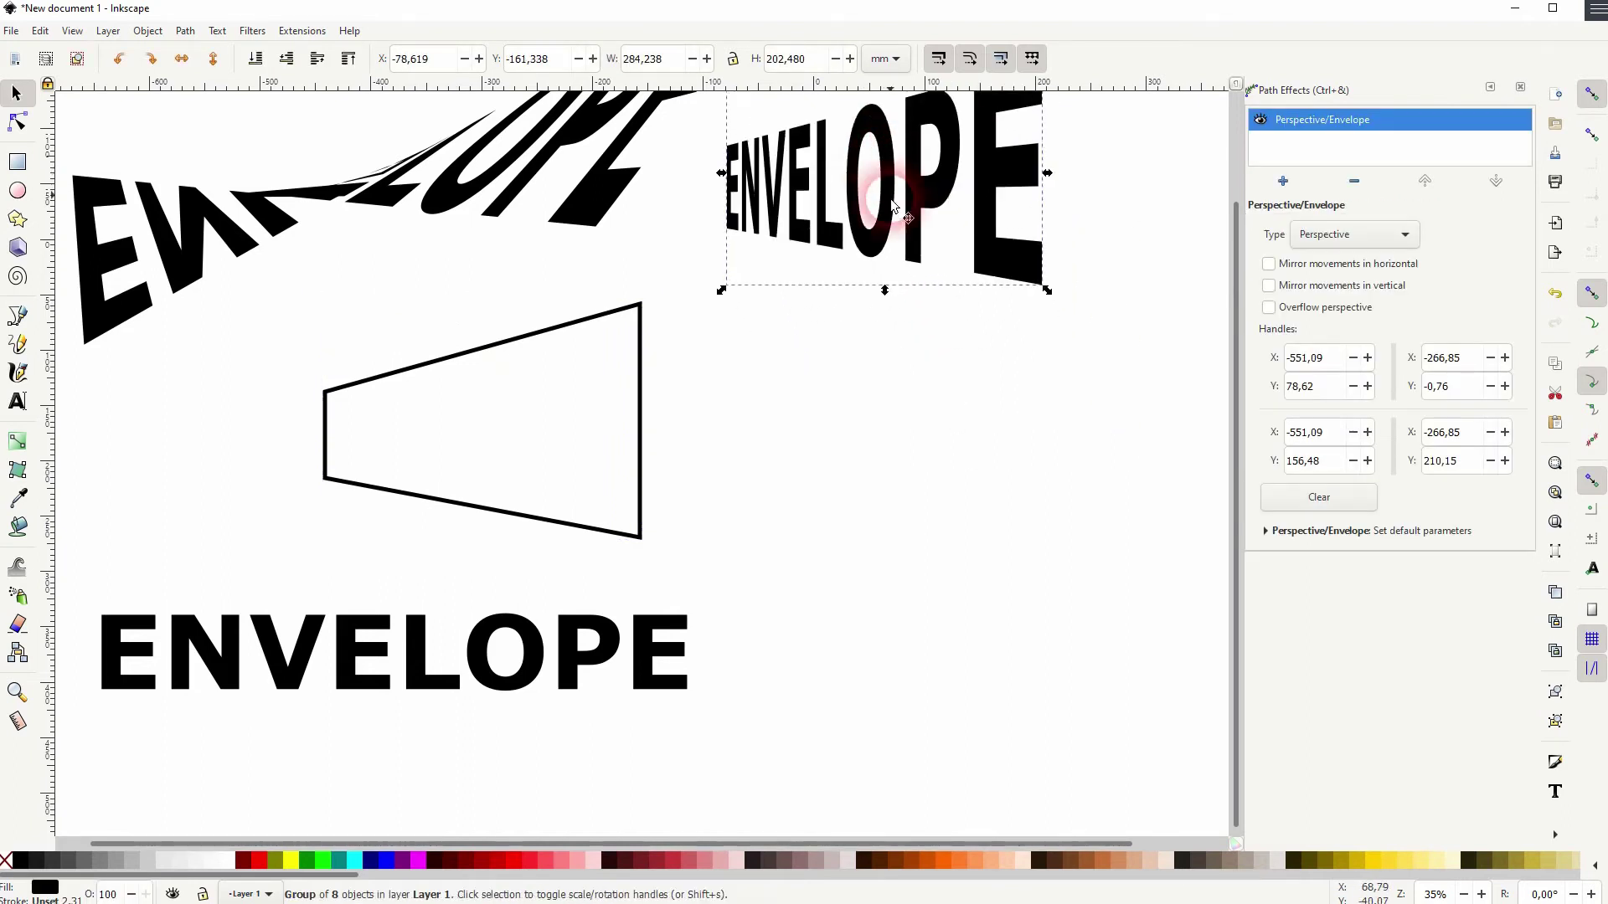
scroll(922, 585, up, 9)
drag(953, 493, 1022, 361)
scroll(736, 341, down, 11)
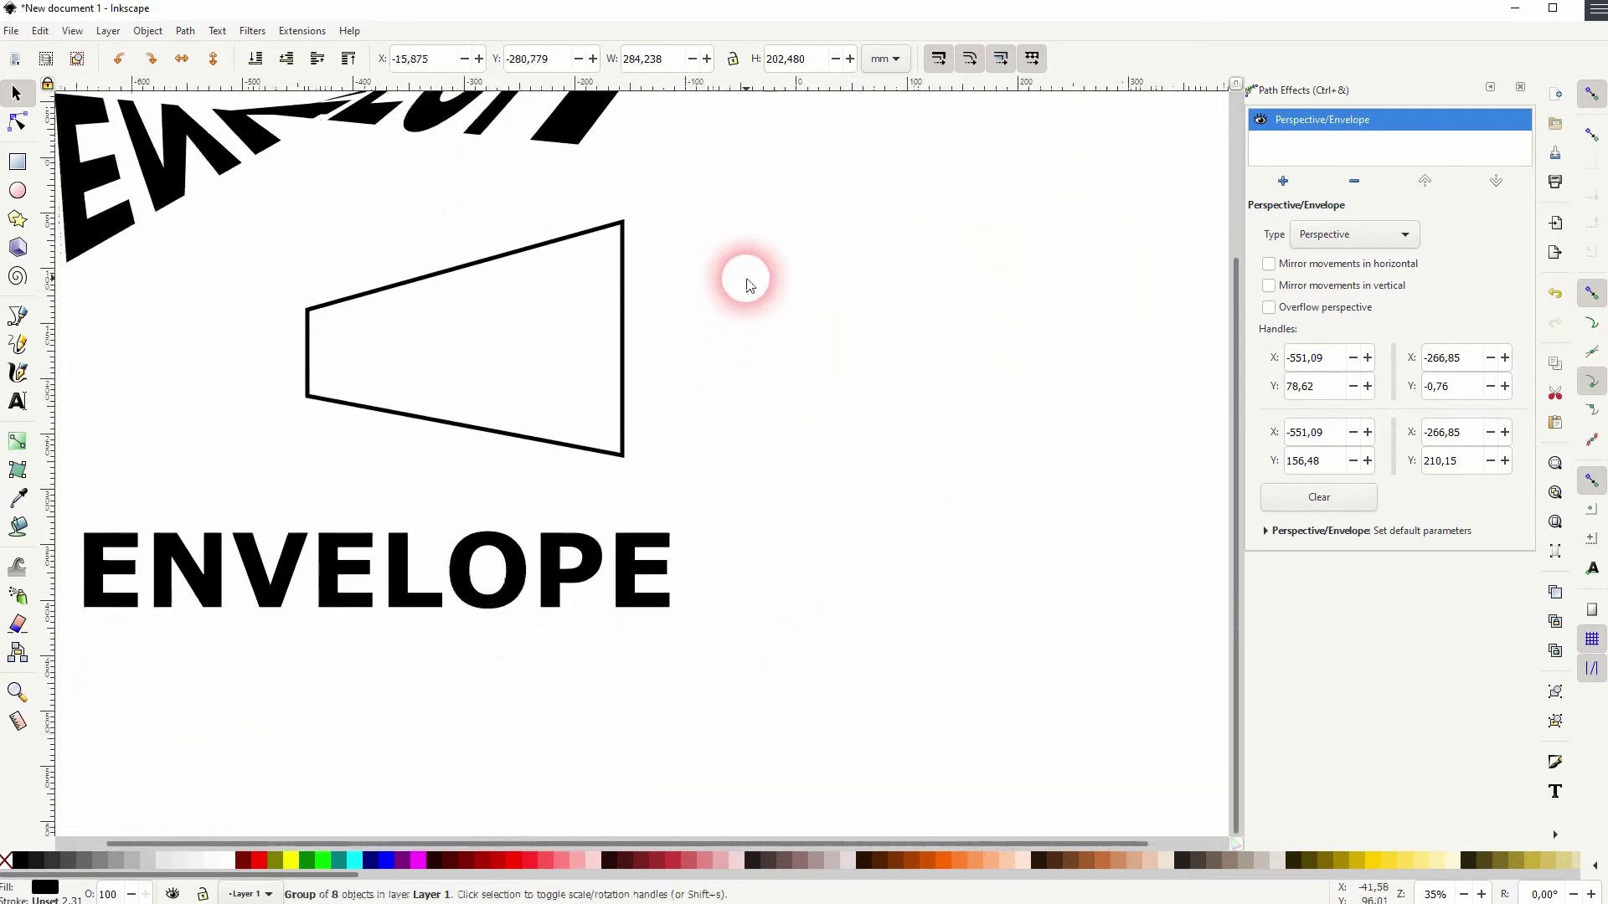
Duplicate the trapezoid, move the copy to the right, and flip it horizontally.
click(625, 330)
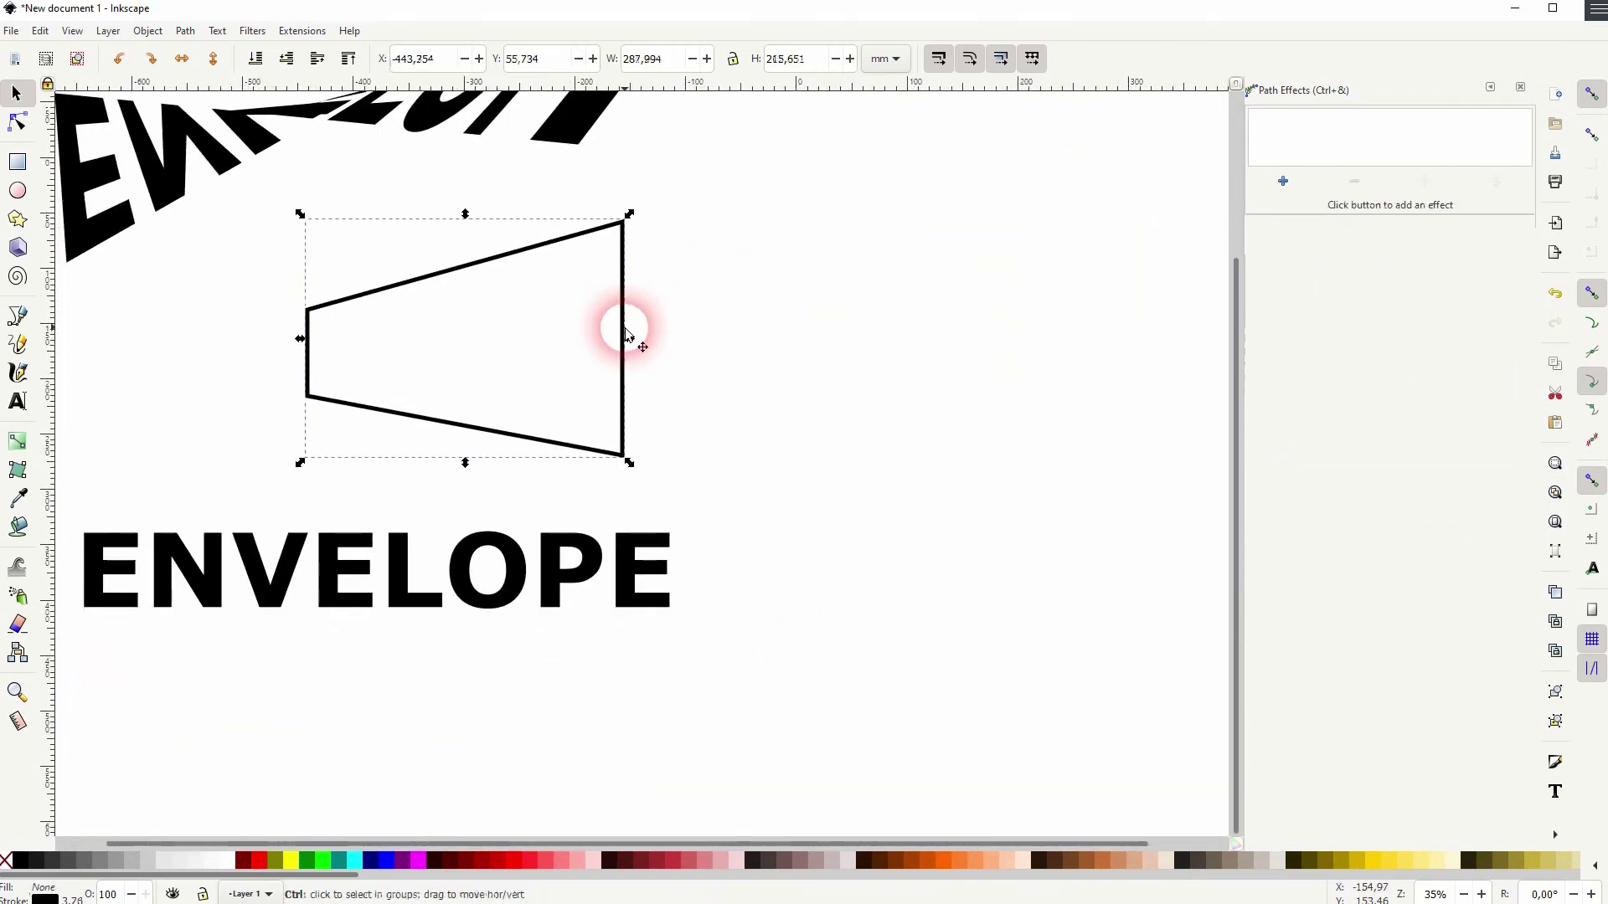
key(ctrl+d)
drag(619, 330, 991, 338)
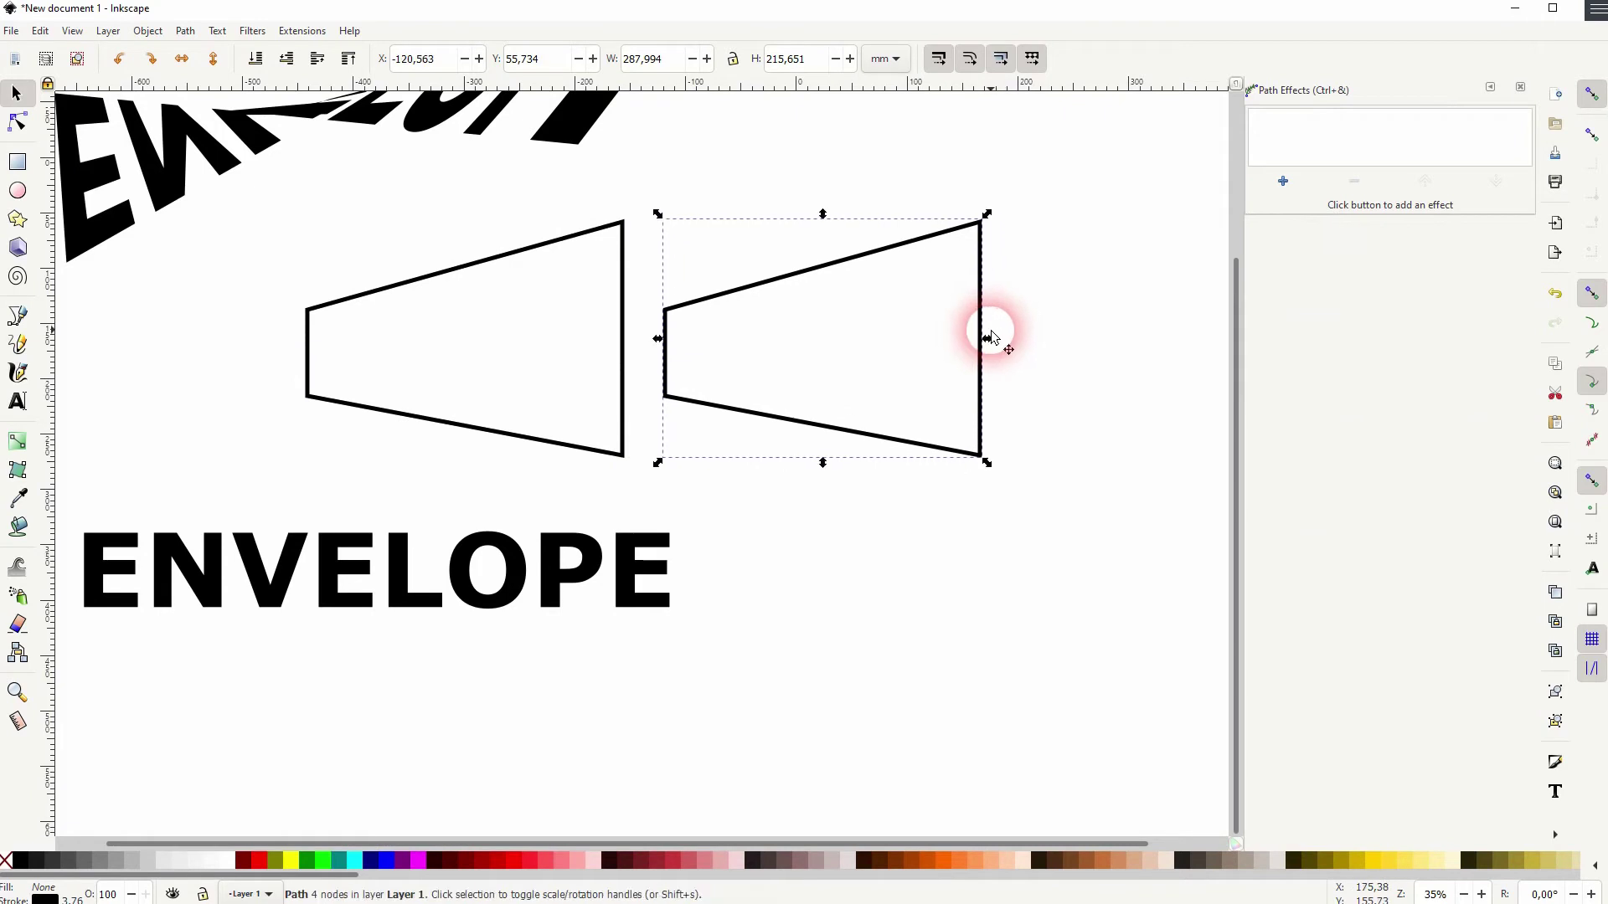
click(147, 31)
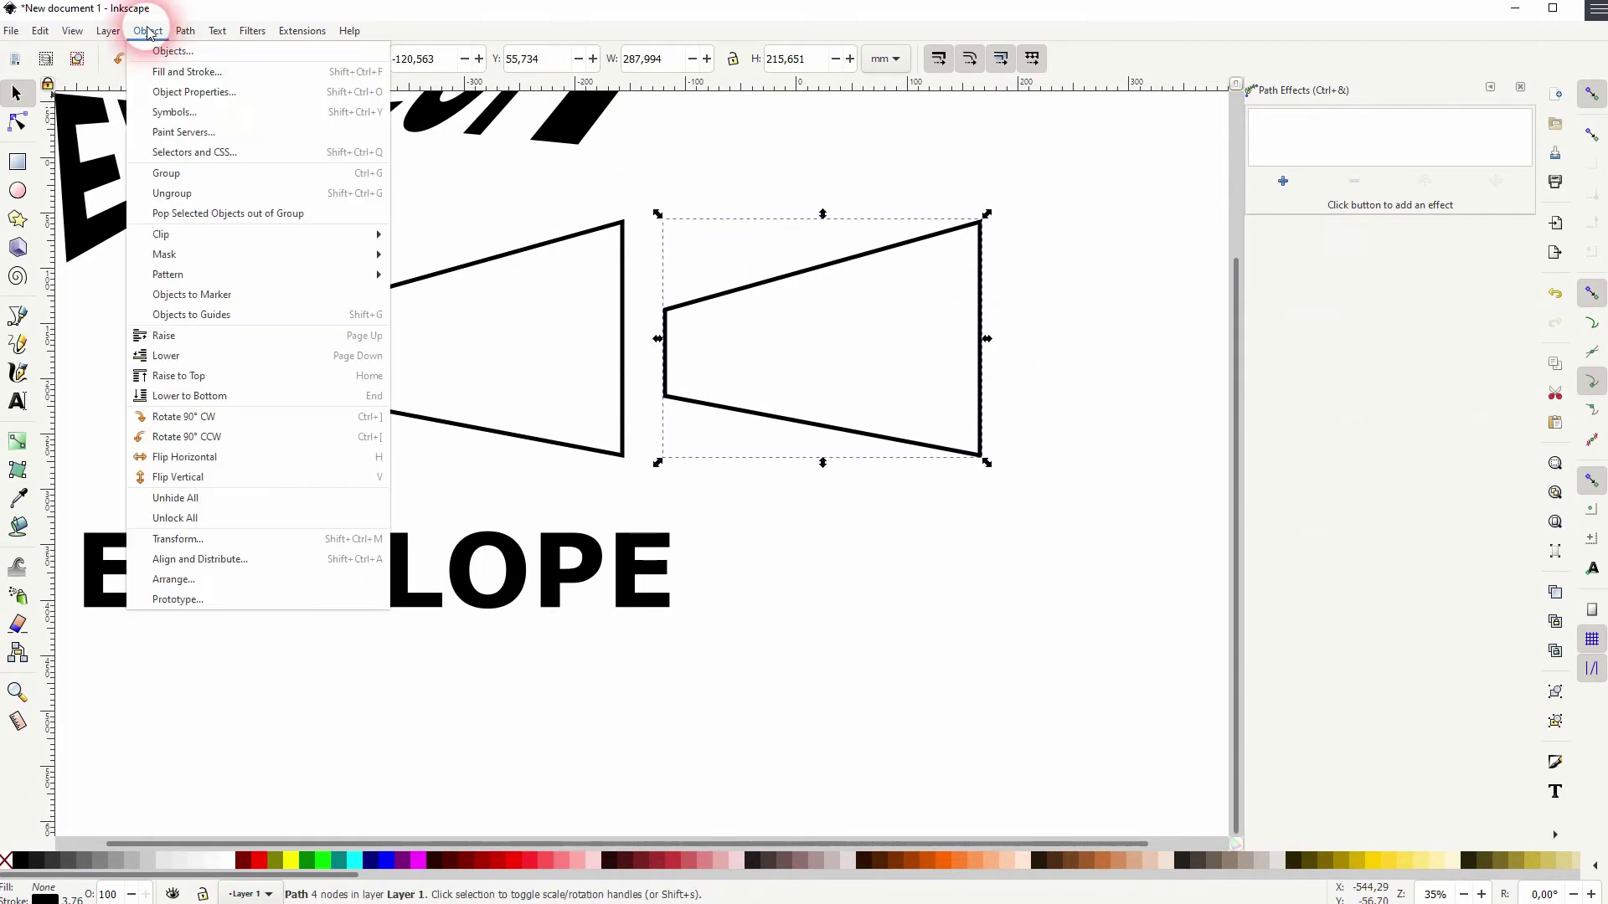
click(265, 477)
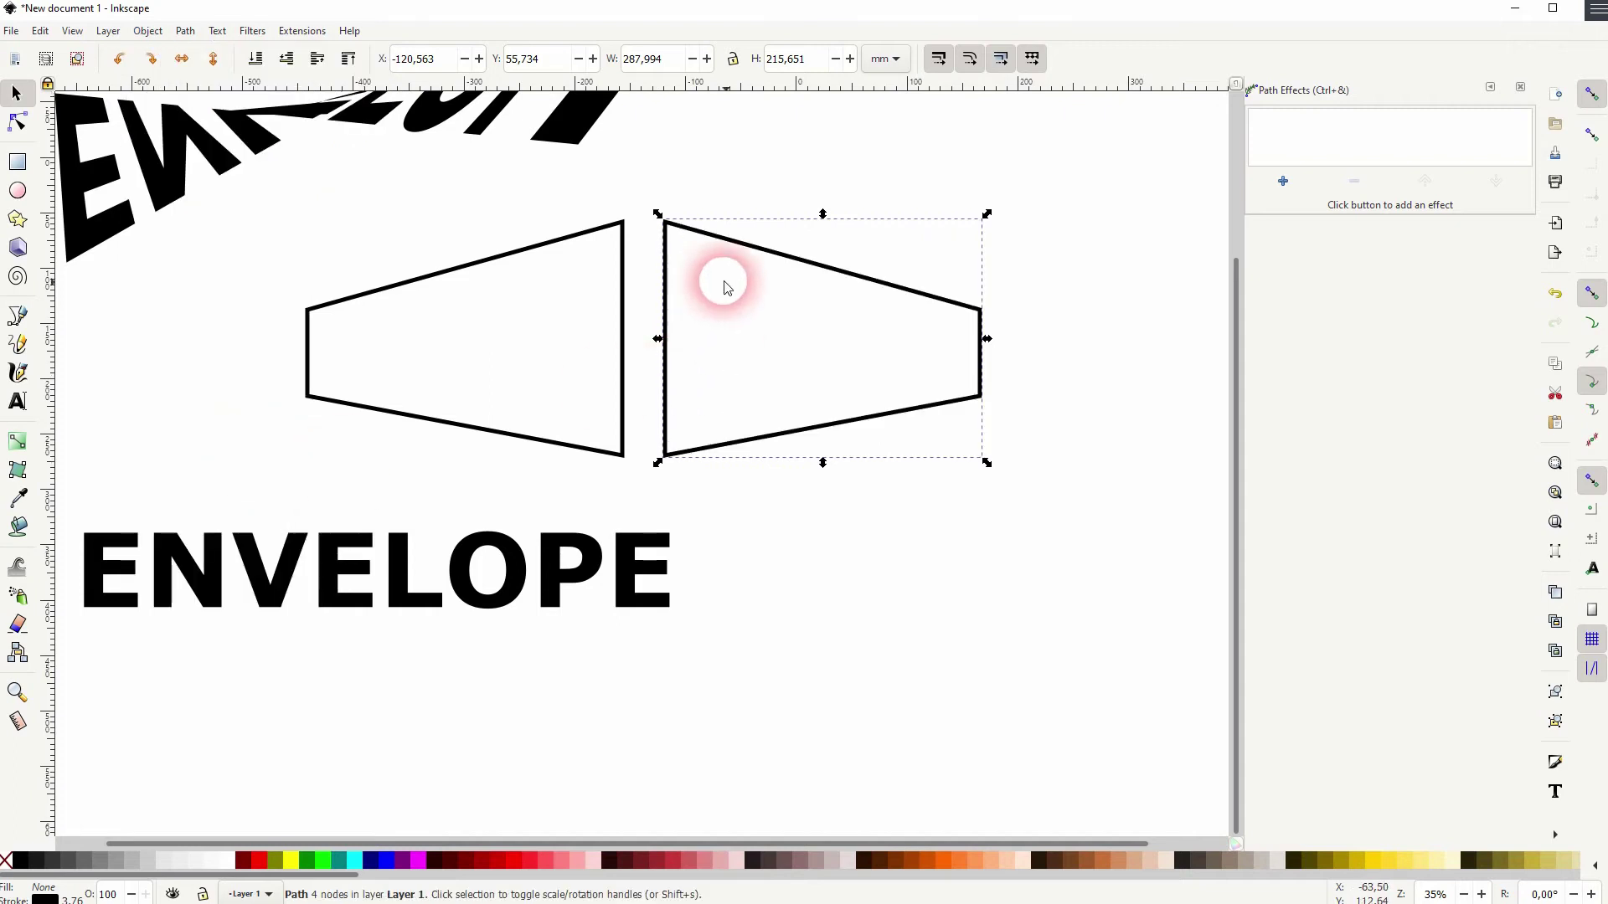
Snap the mirrored trapezoid against the original and set the plain ENVELOPE below them.
click(976, 632)
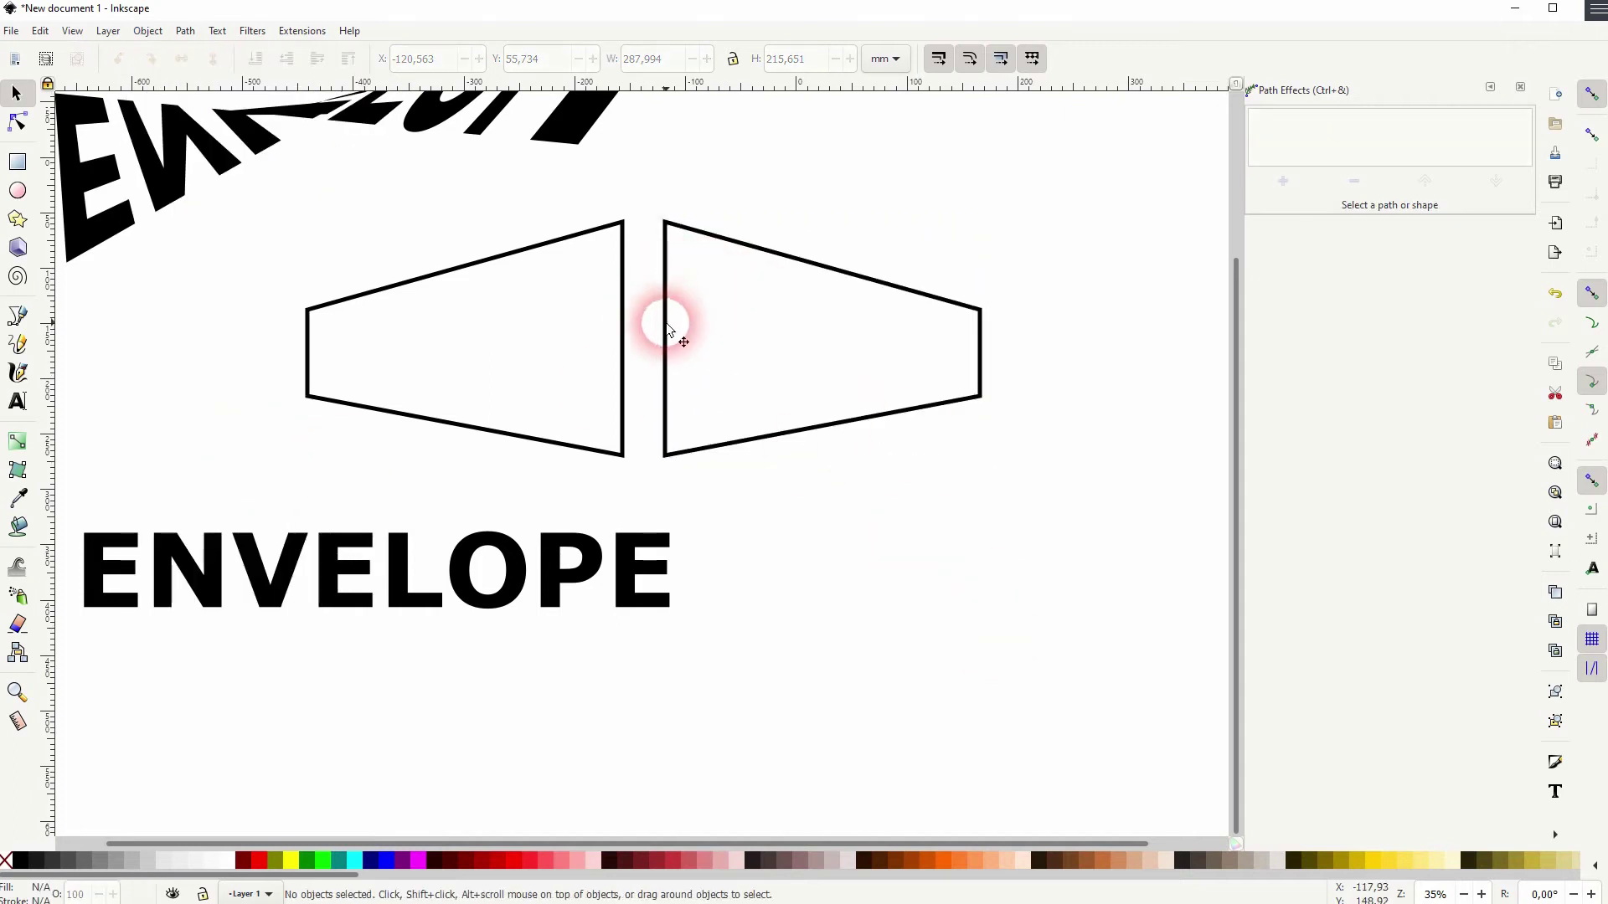
drag(660, 323, 620, 323)
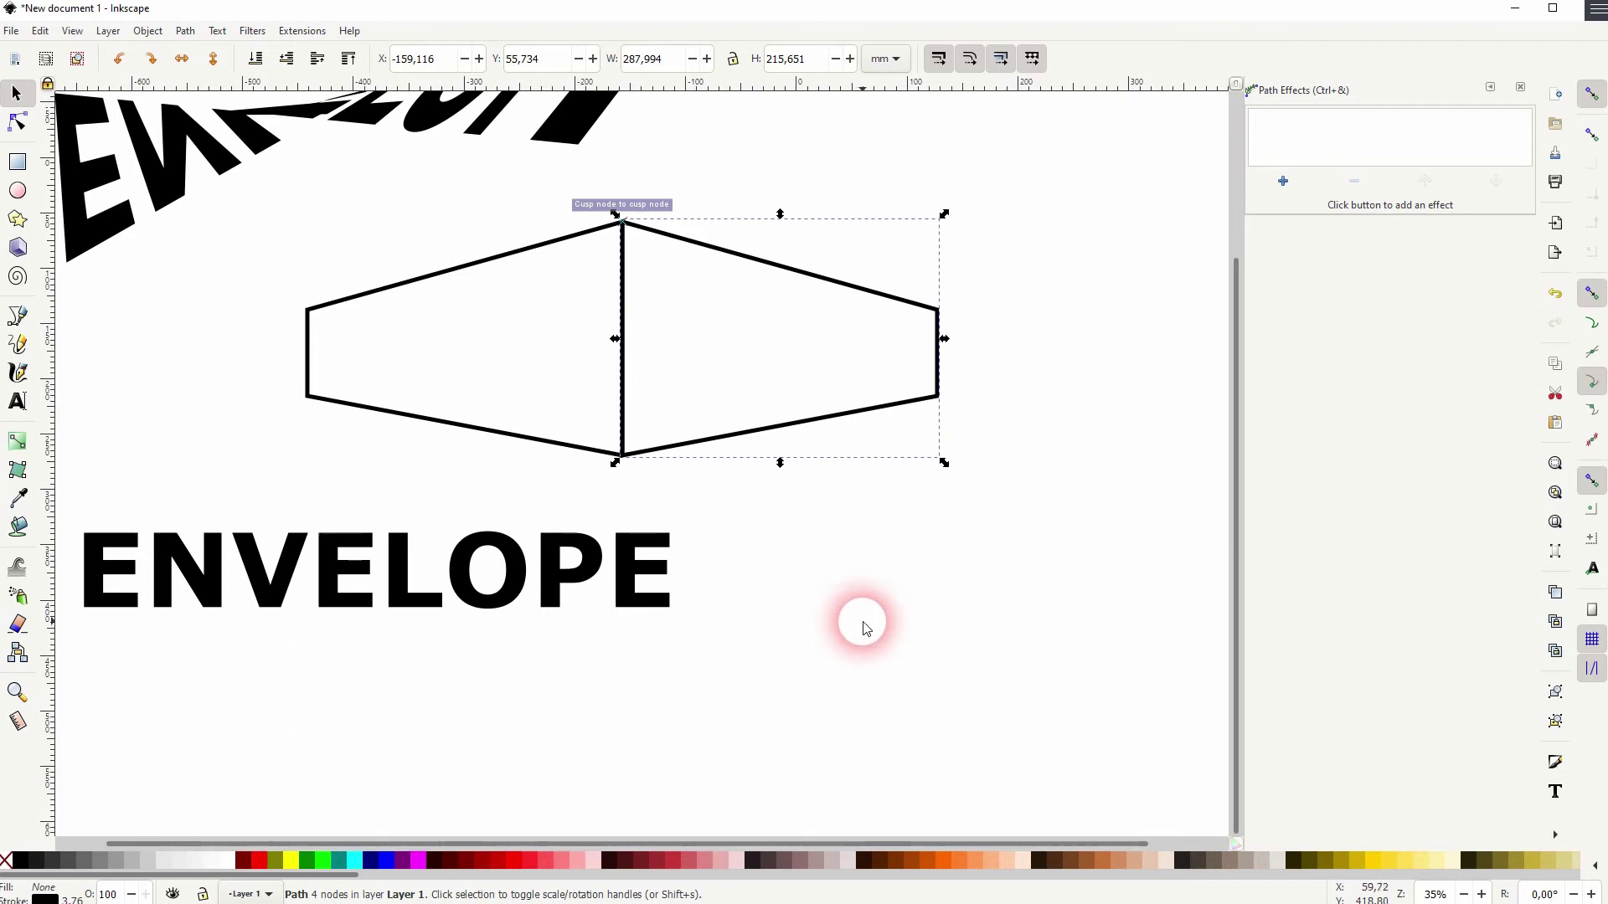
click(862, 621)
click(343, 572)
drag(343, 573, 572, 559)
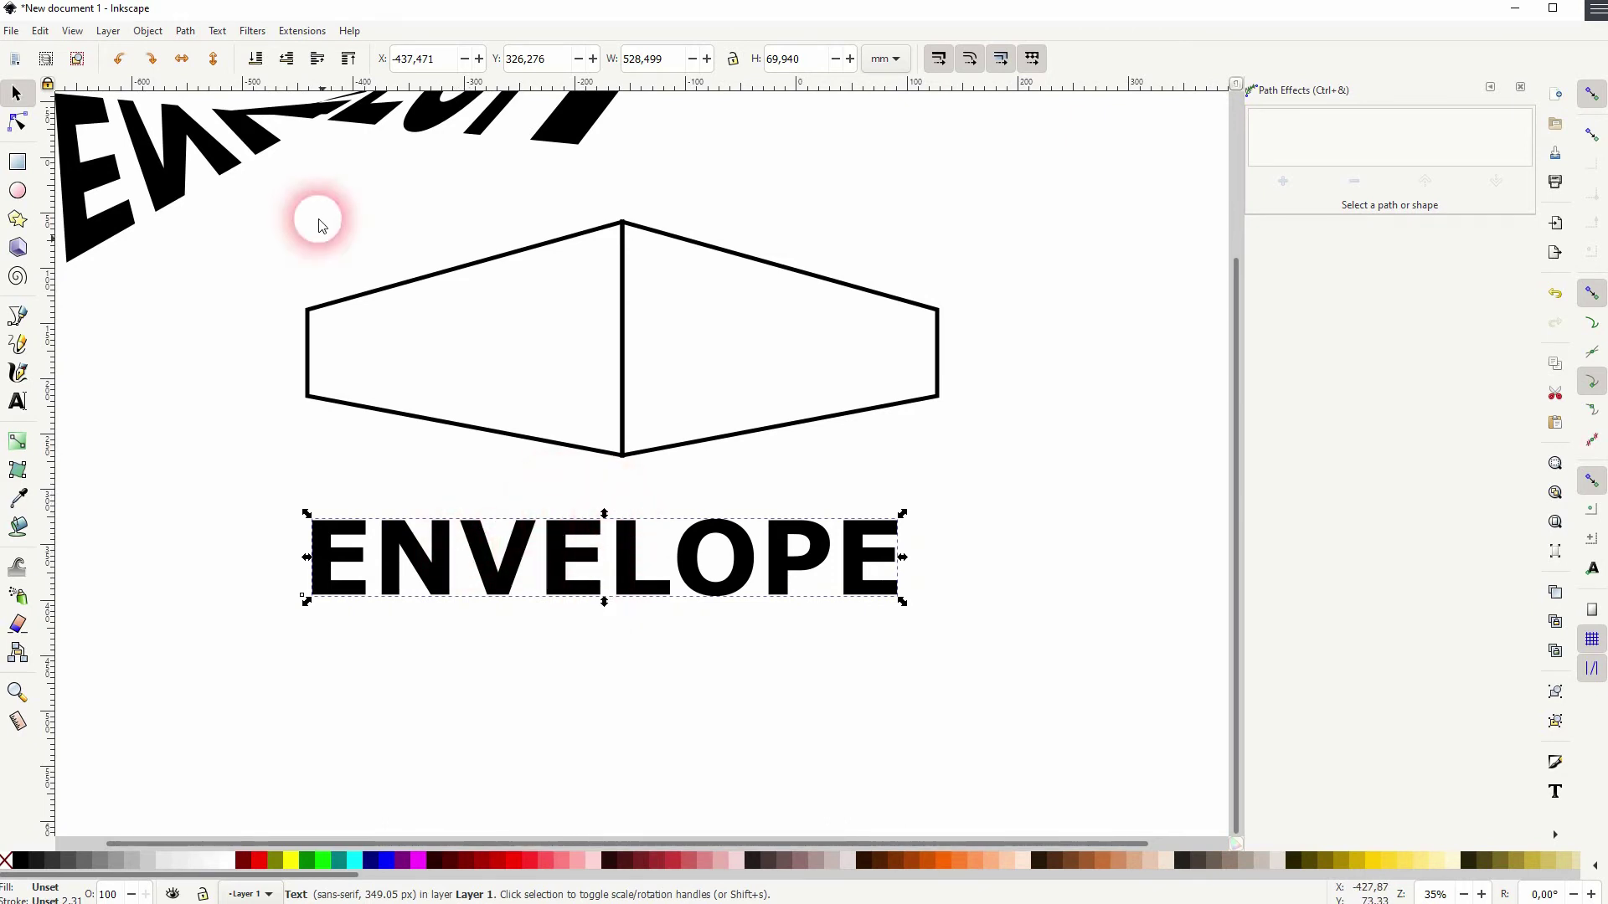
Convert the plain ENVELOPE text to paths and split it into separate letters.
click(188, 31)
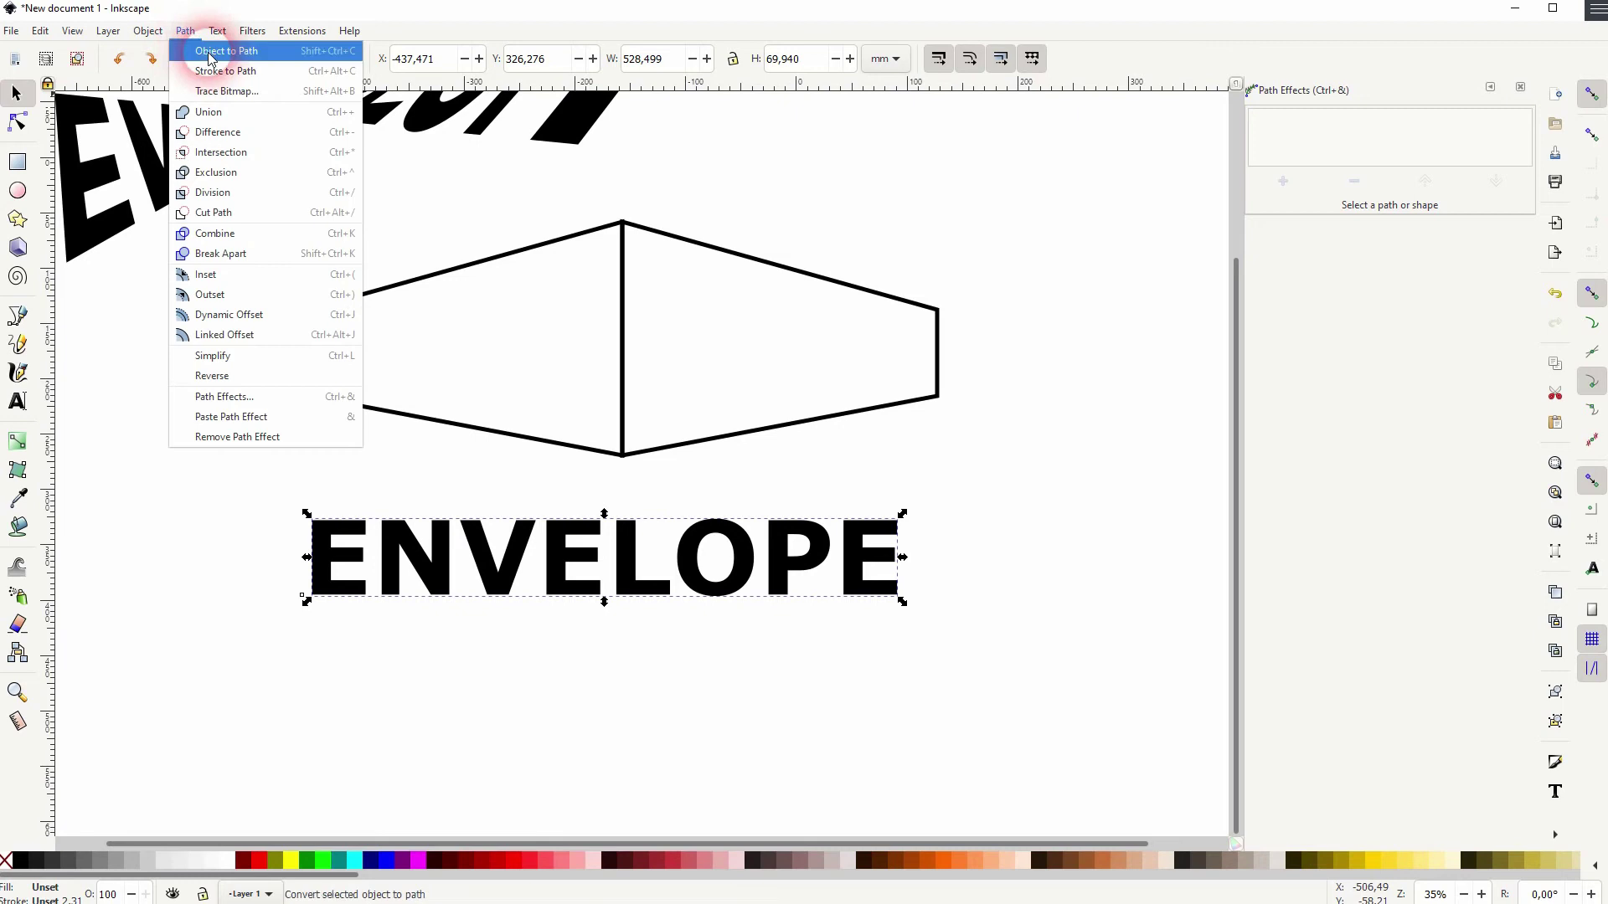
click(191, 32)
click(148, 31)
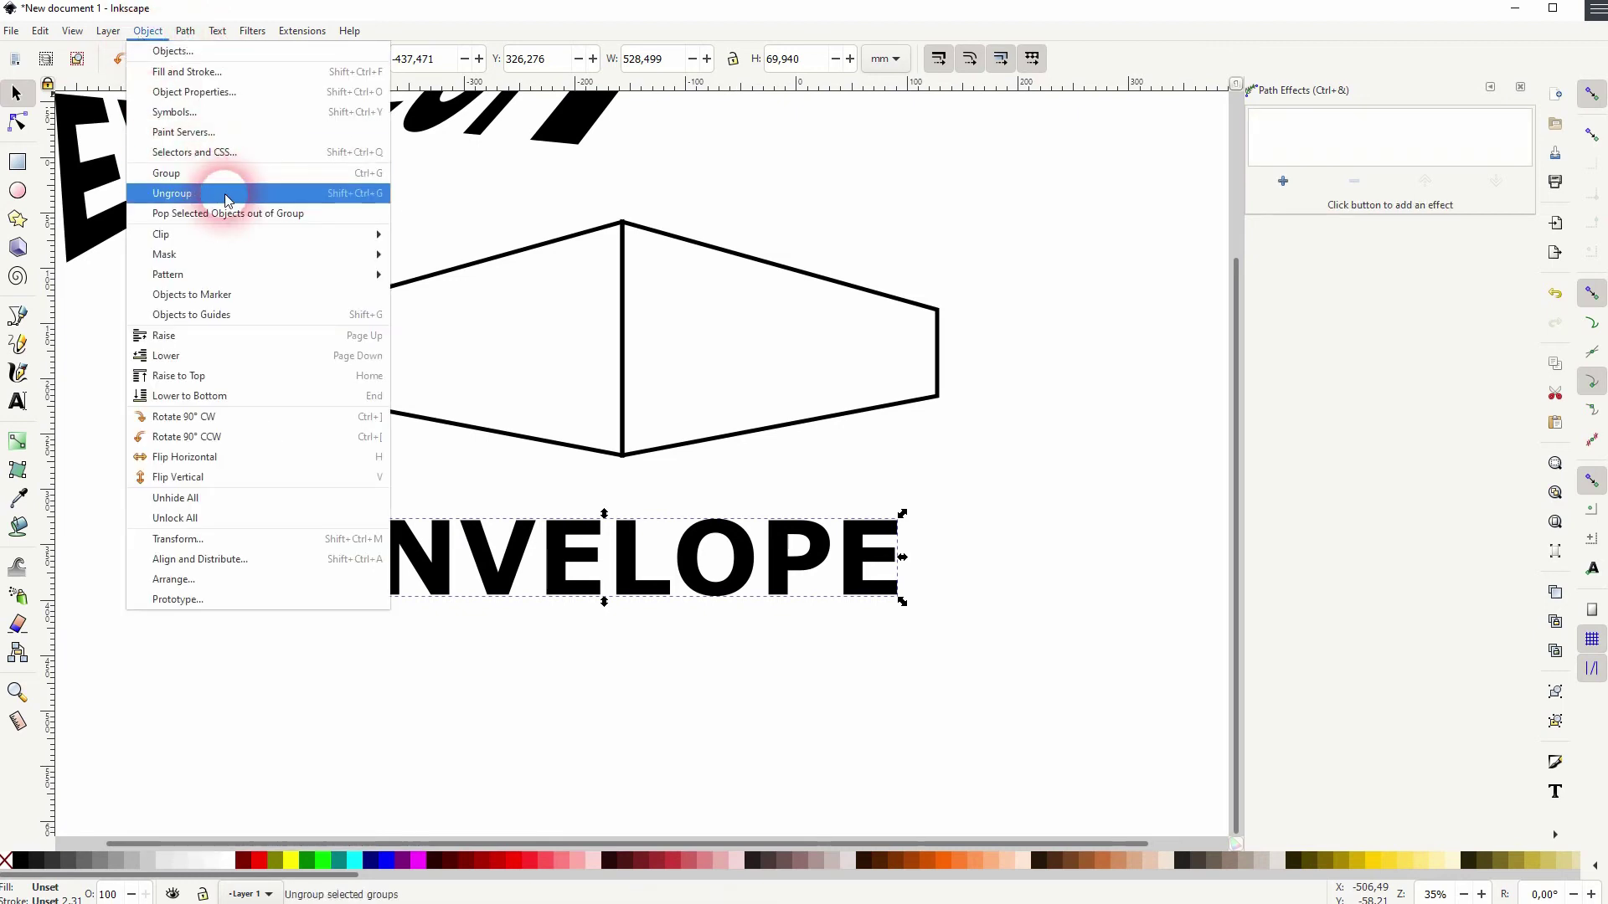
click(212, 173)
click(260, 613)
Group the first four letters E, N, V, E together.
drag(212, 626, 610, 485)
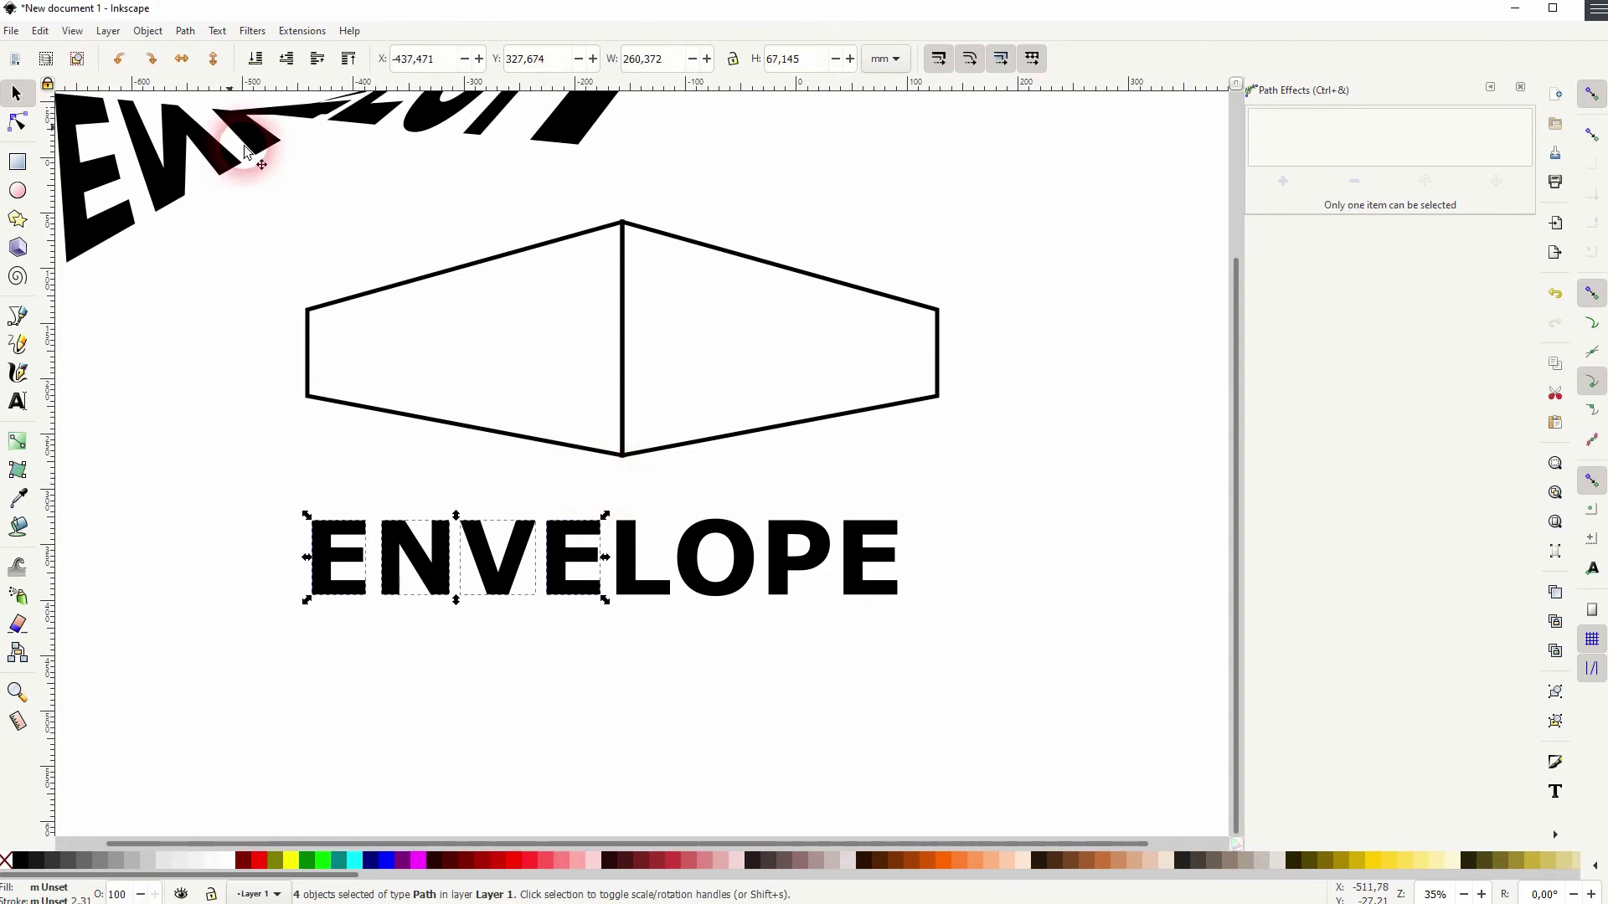
click(147, 31)
click(199, 173)
click(630, 623)
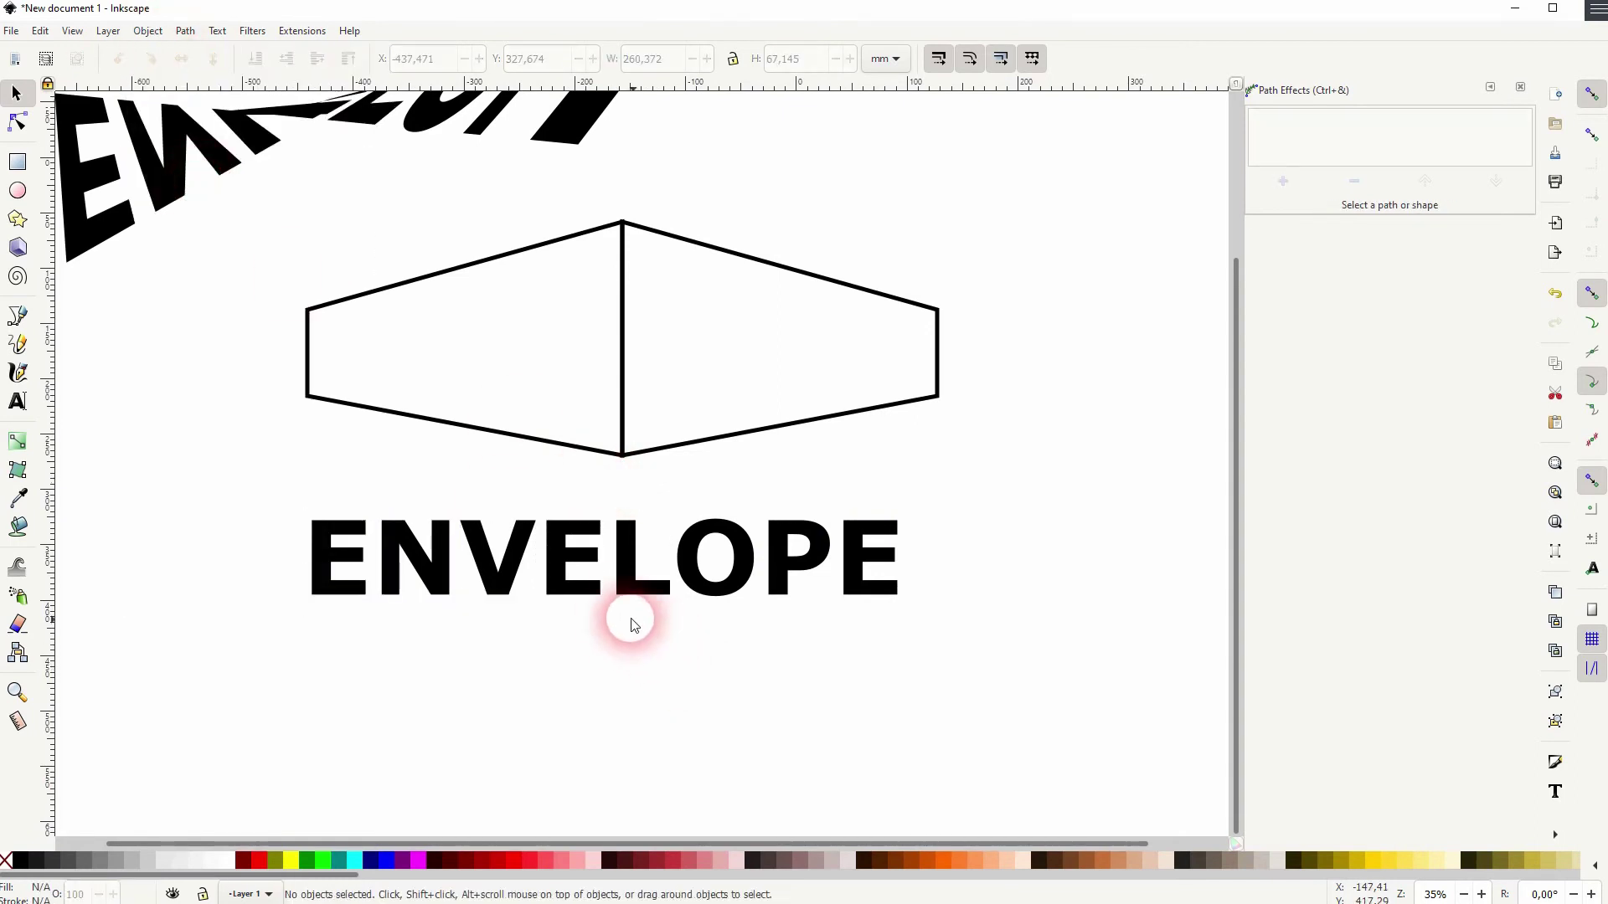
Select the letters L, O, P, E and group them into one object.
drag(612, 610, 941, 487)
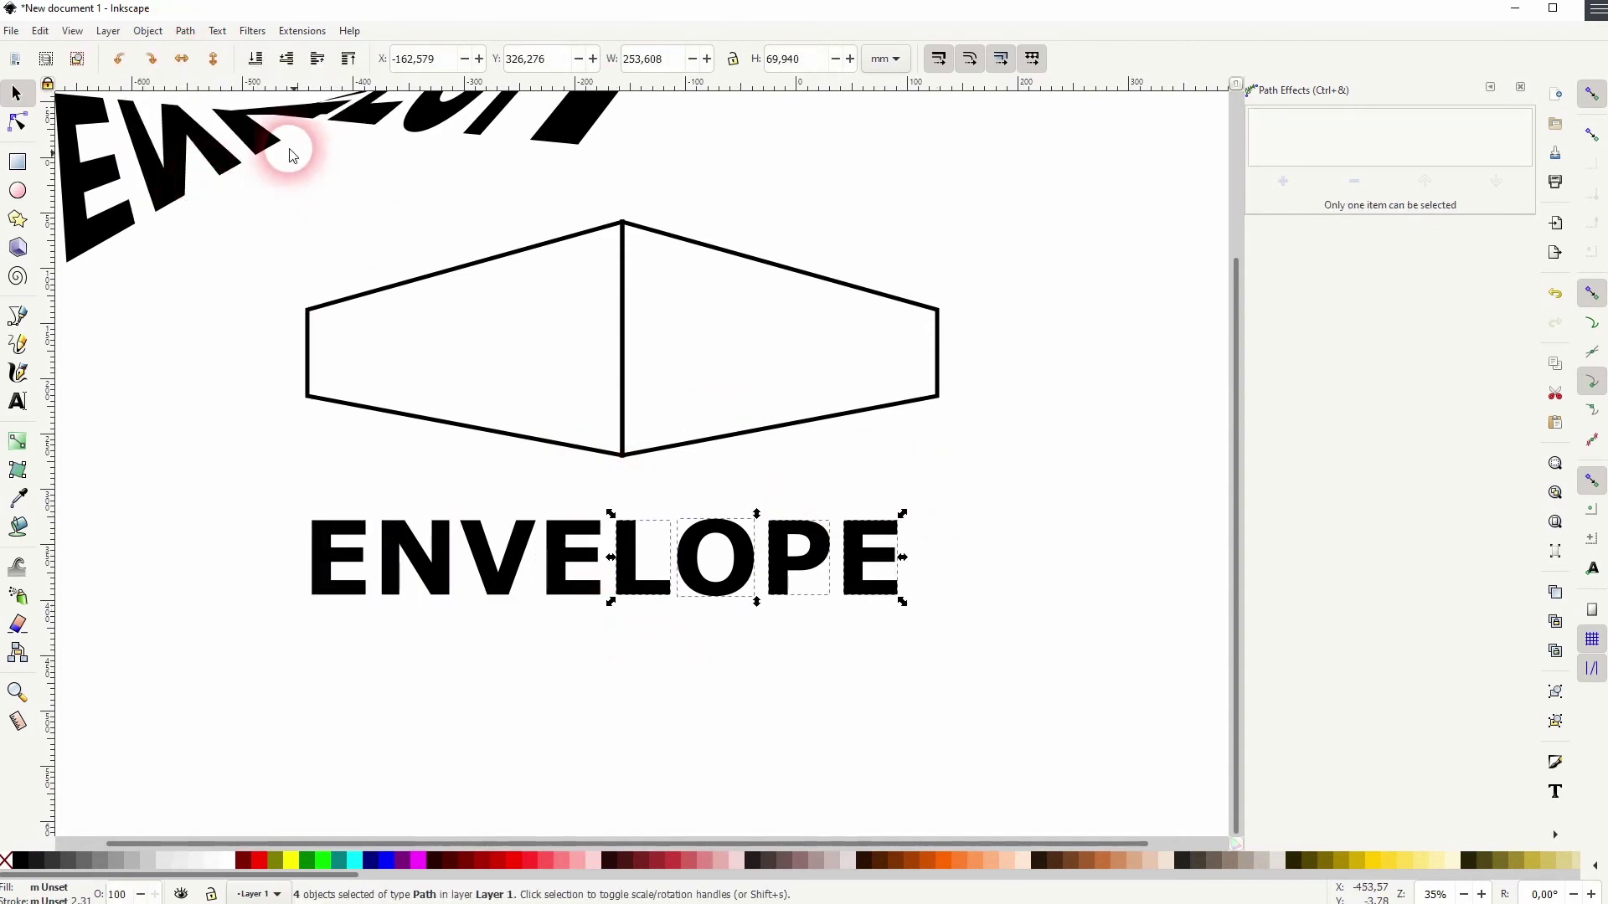
click(162, 33)
click(201, 193)
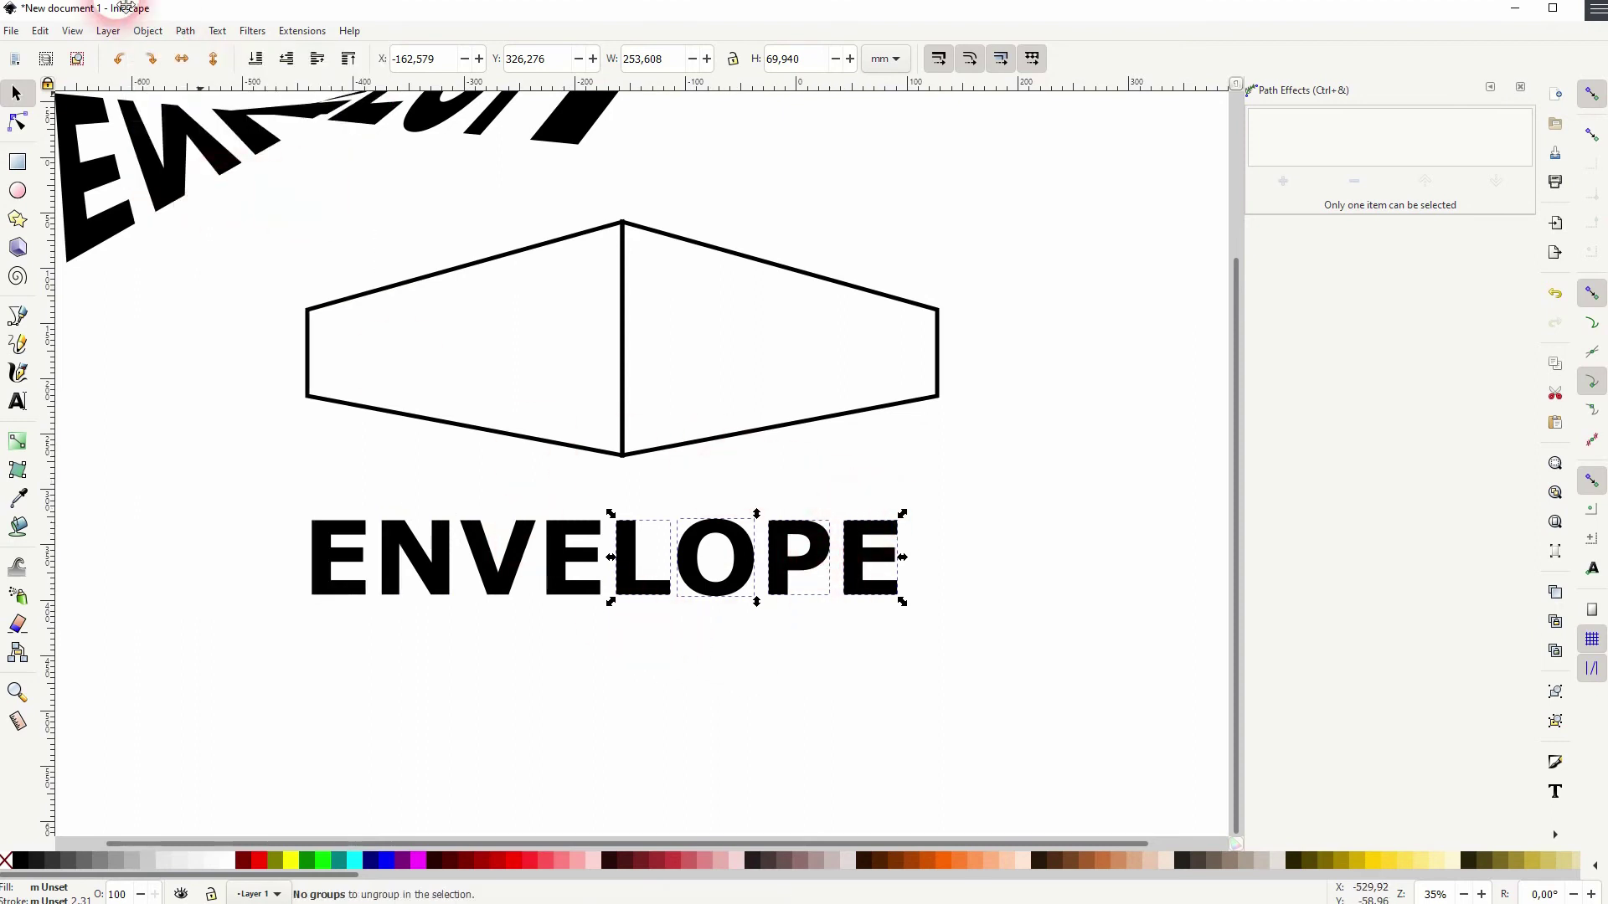
click(155, 33)
click(204, 174)
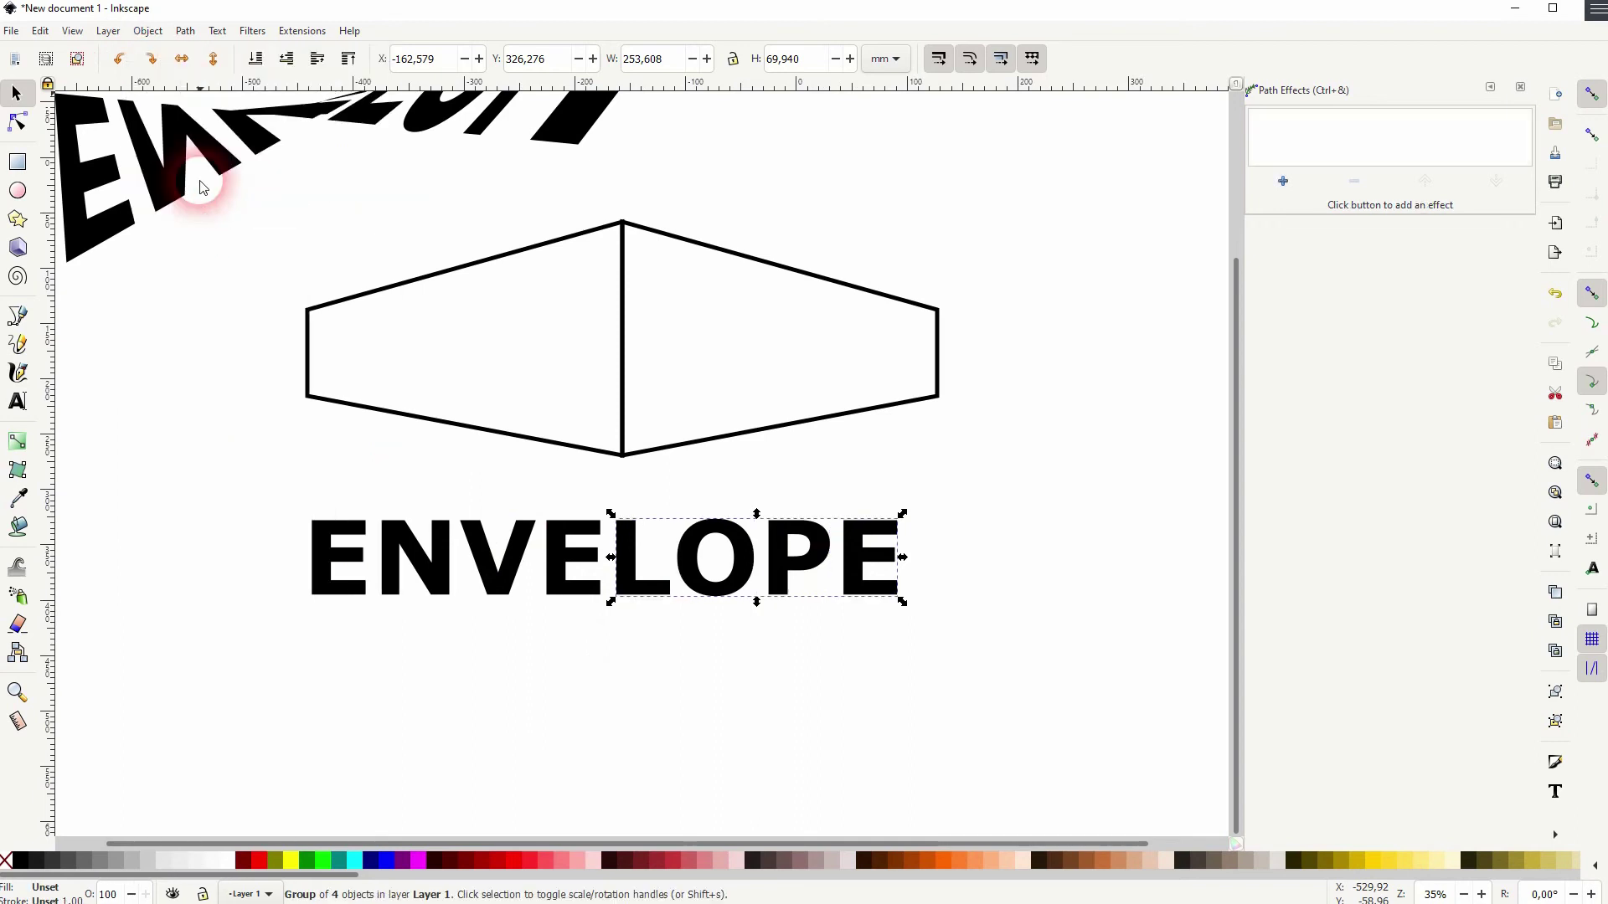
click(524, 623)
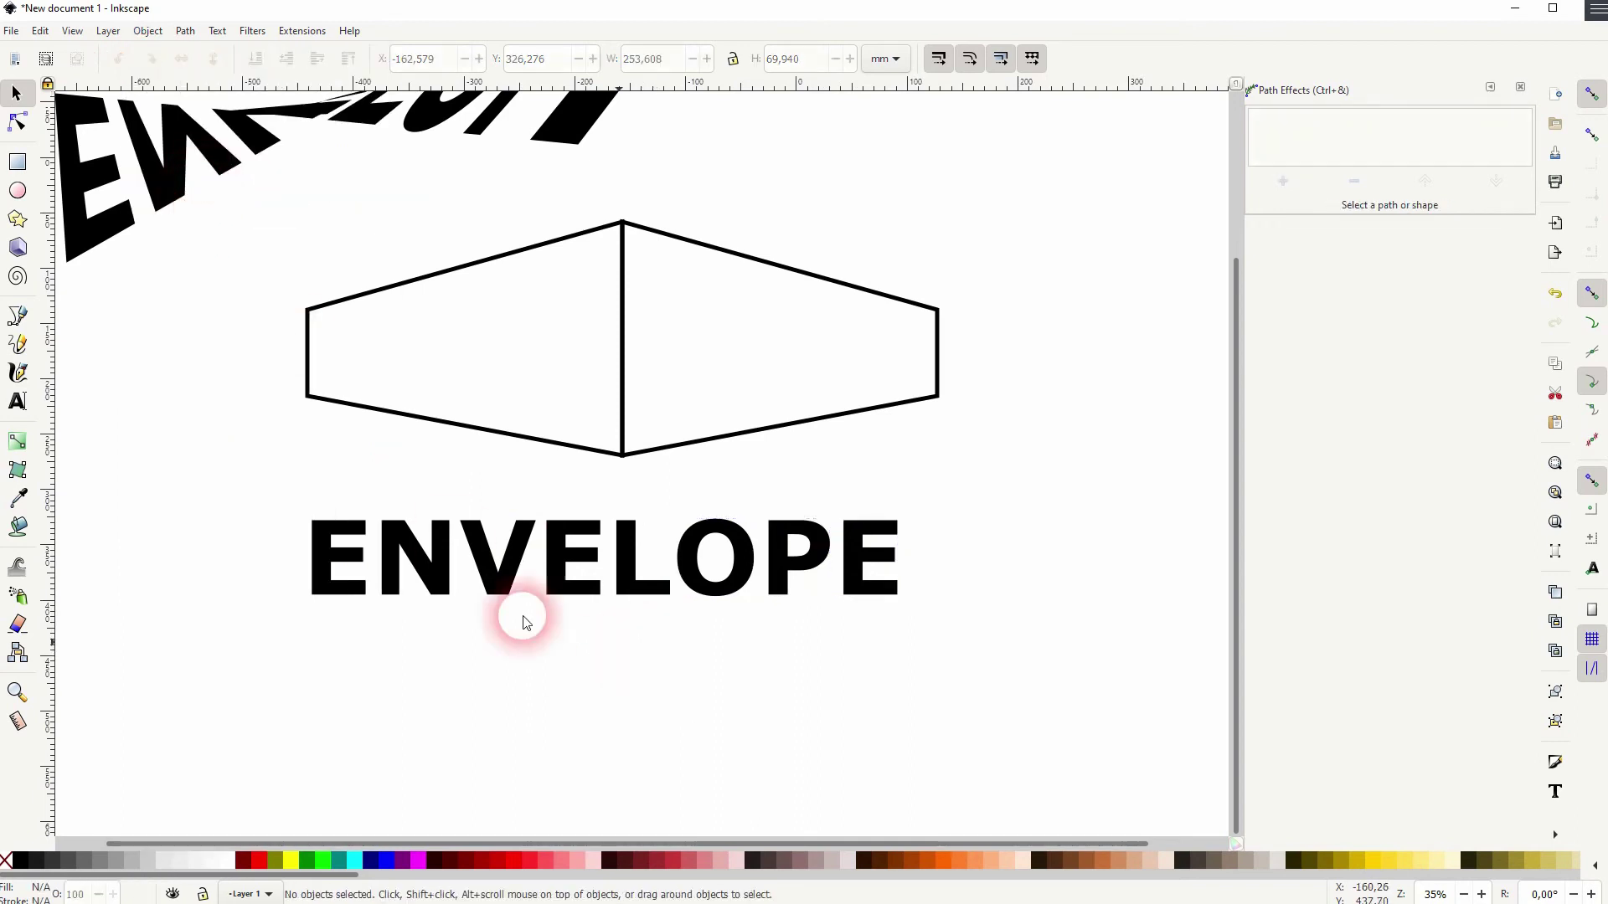
Apply the Perspective/Envelope path effect to the ENVE letter group.
click(424, 568)
click(1283, 182)
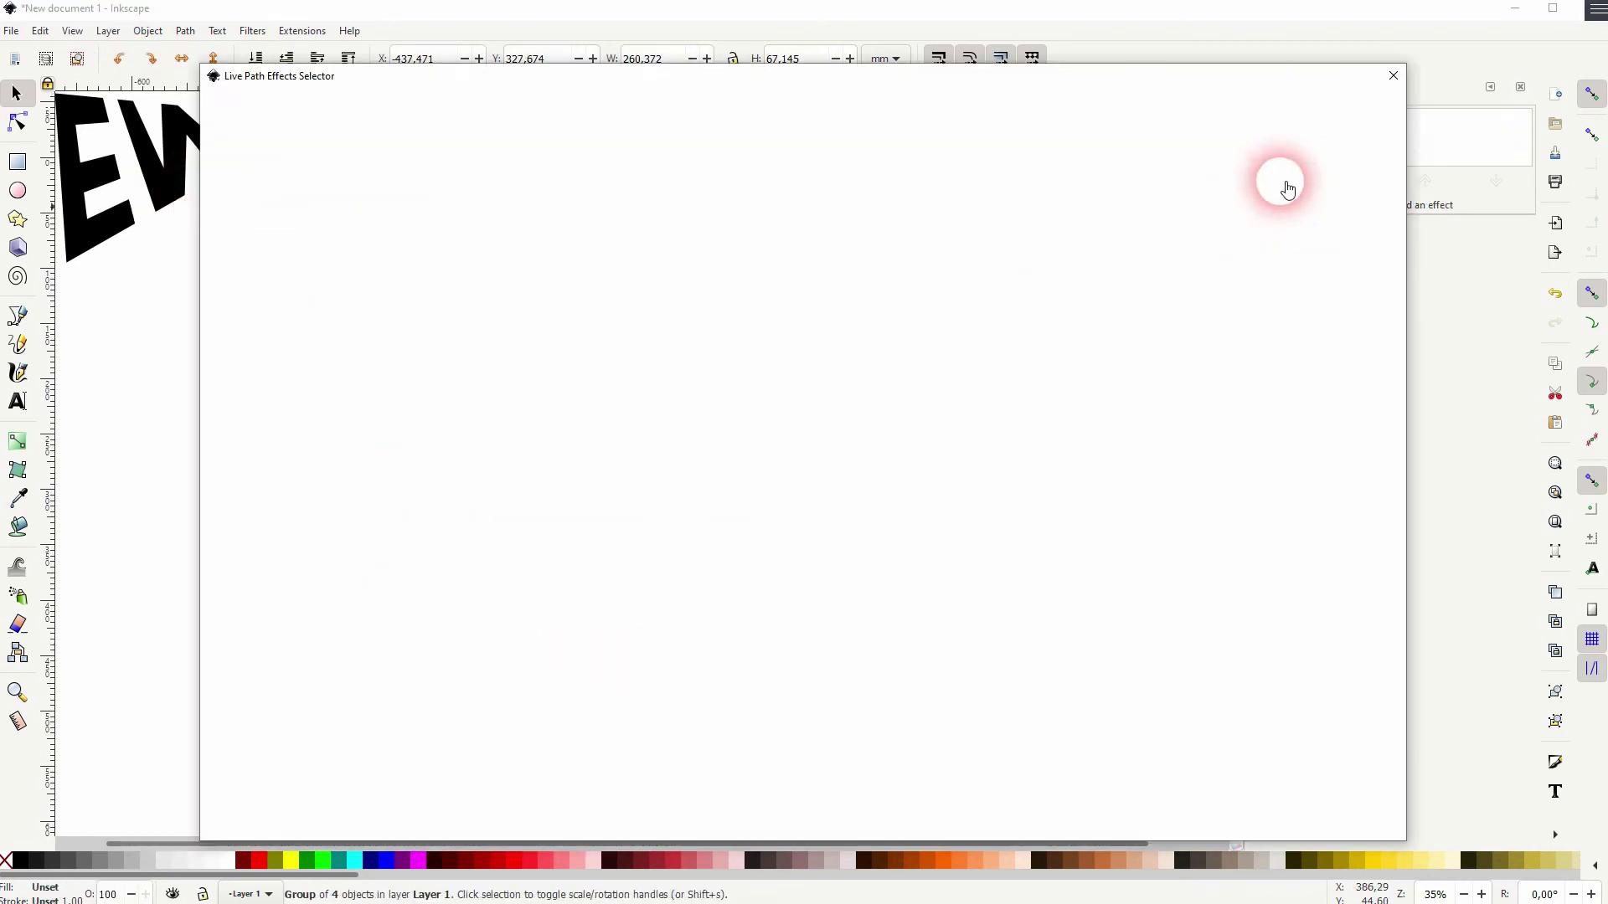
click(787, 523)
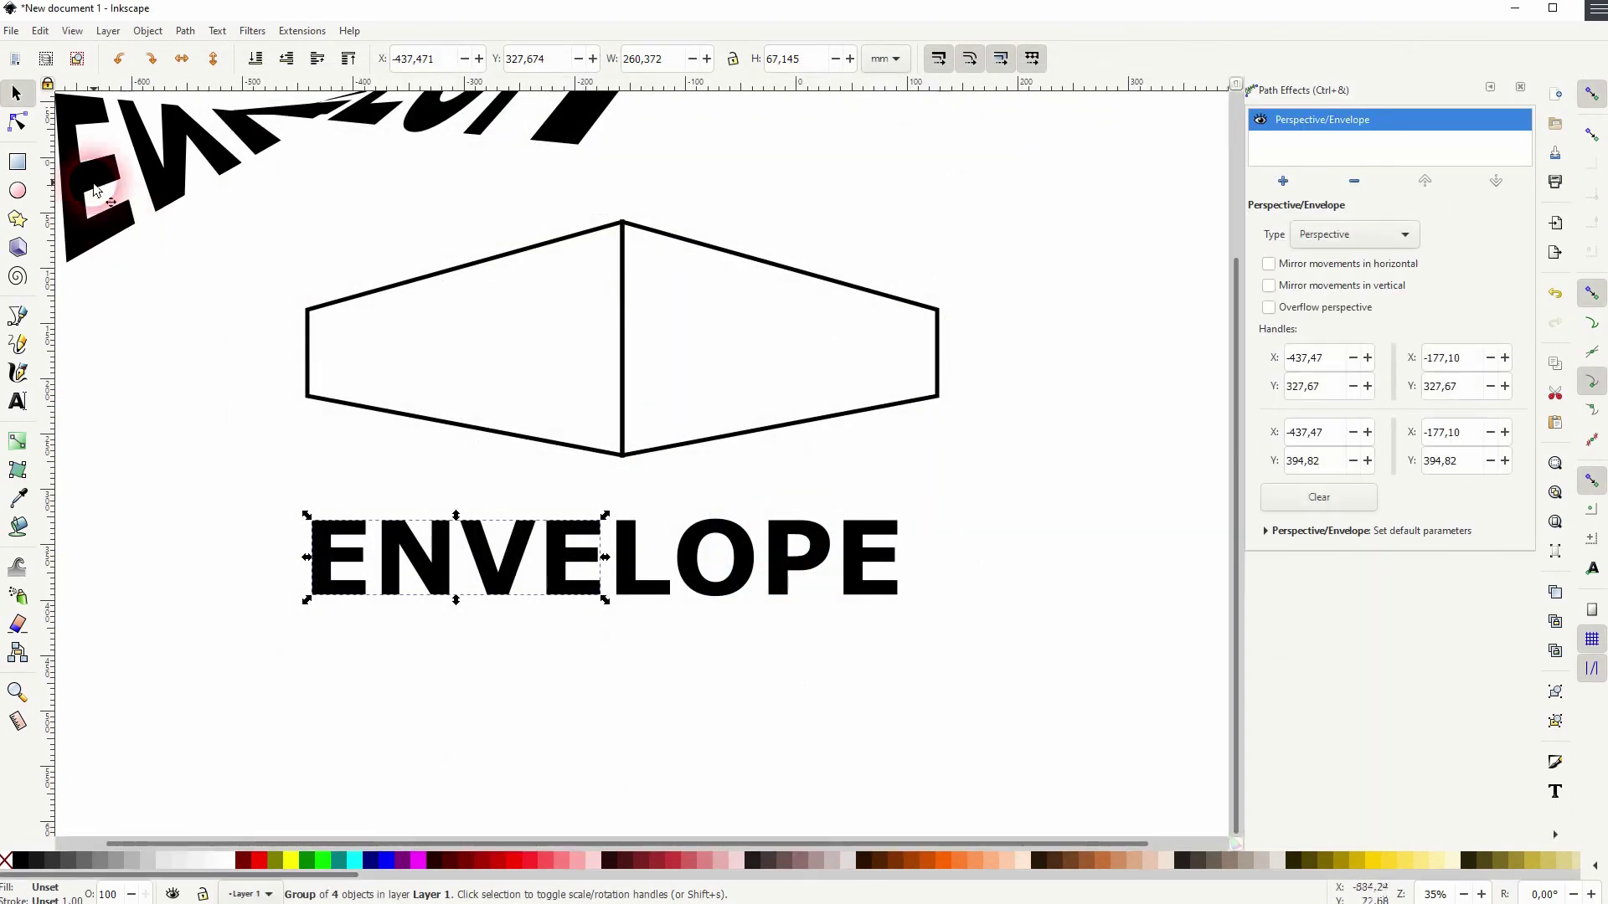
click(20, 121)
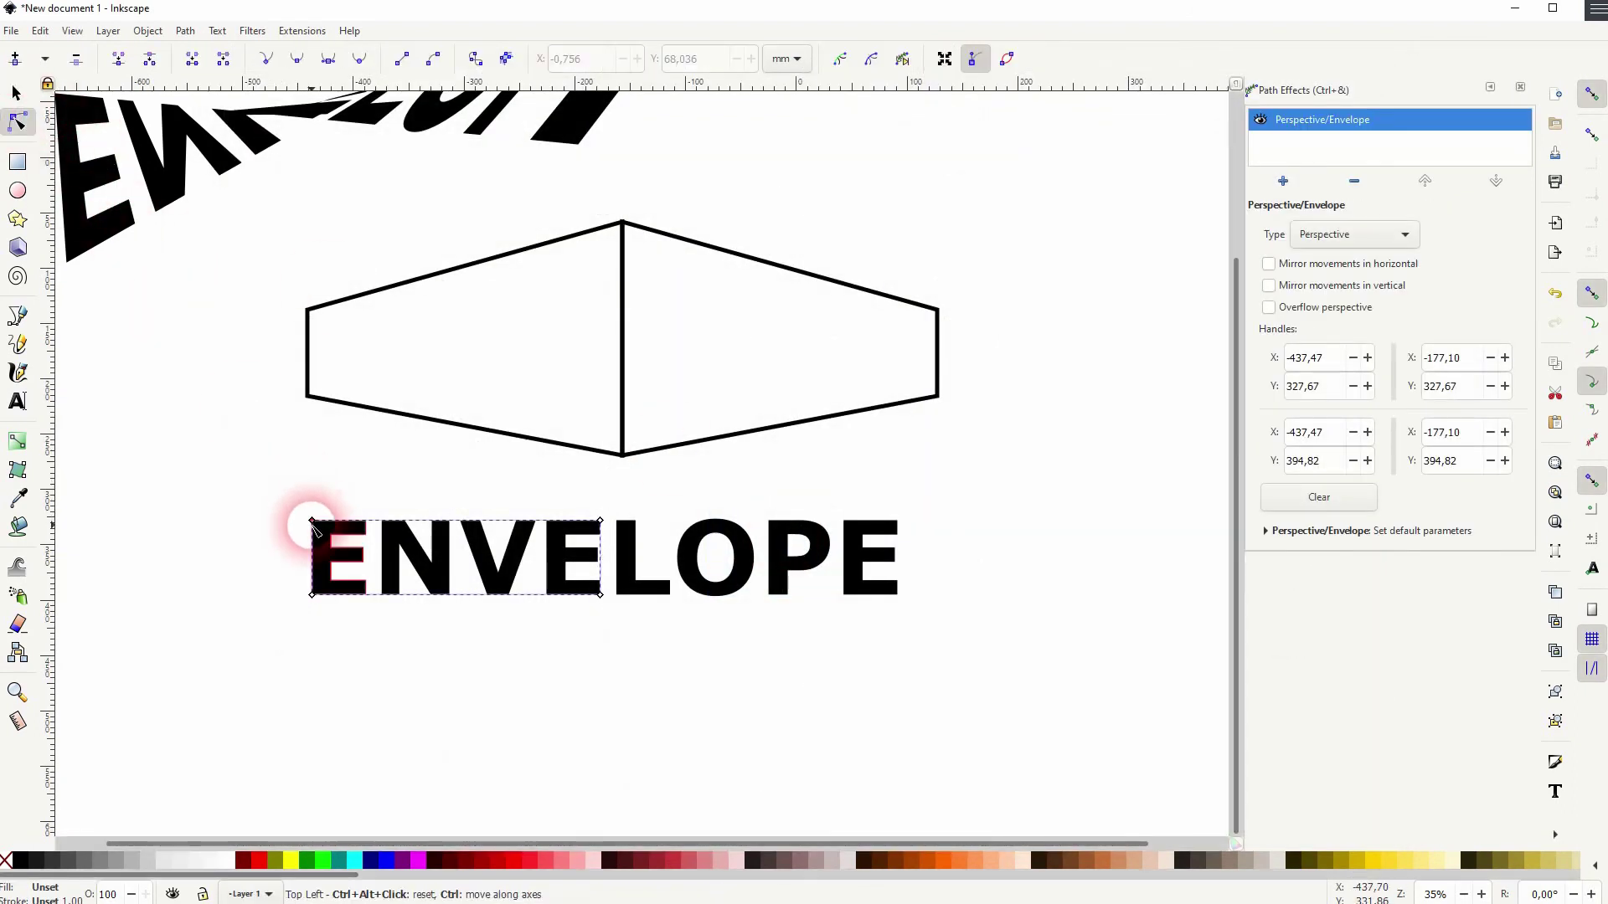
Pin ENVE's four envelope corners onto the left trapezoid's corners.
drag(312, 522, 308, 310)
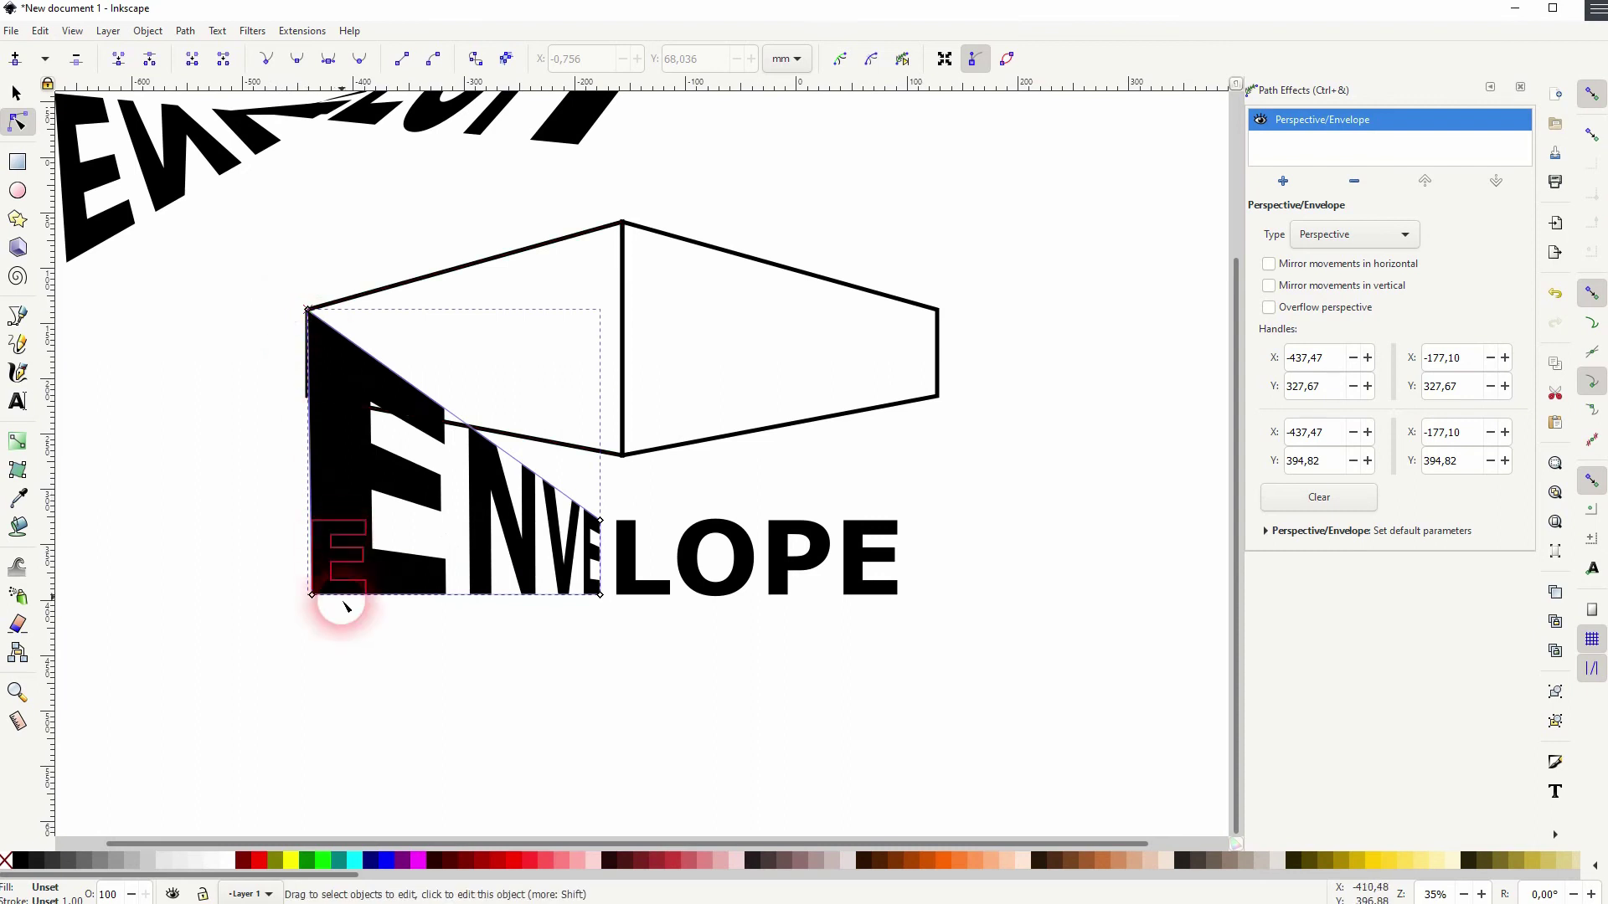
drag(312, 597, 308, 397)
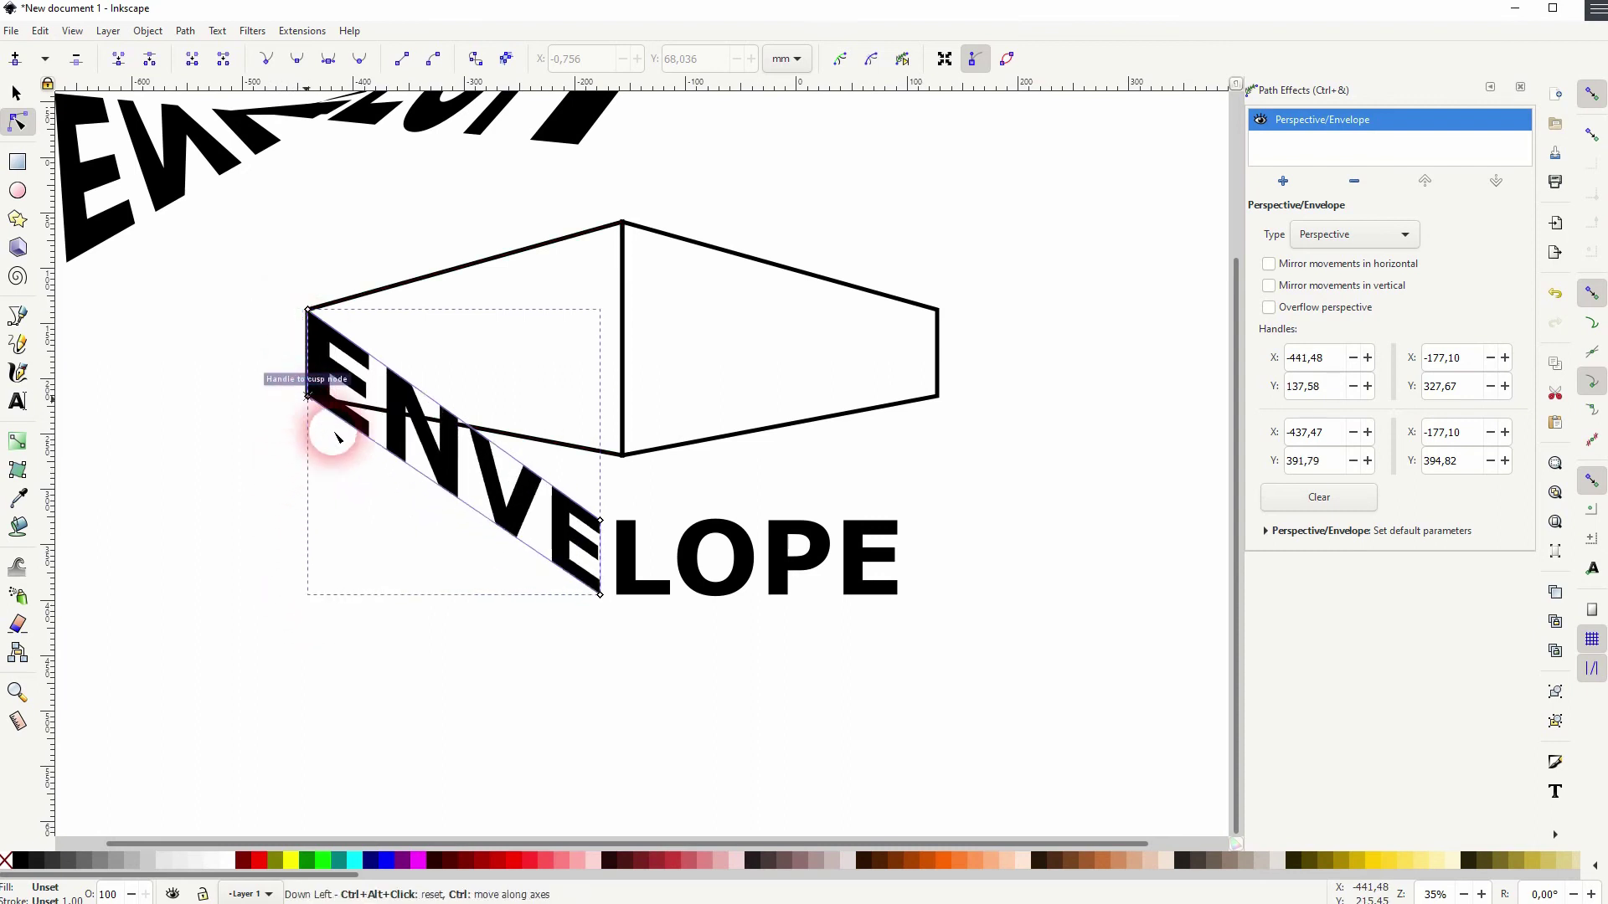
click(622, 536)
drag(606, 523, 622, 222)
click(639, 549)
drag(615, 596, 622, 456)
click(634, 589)
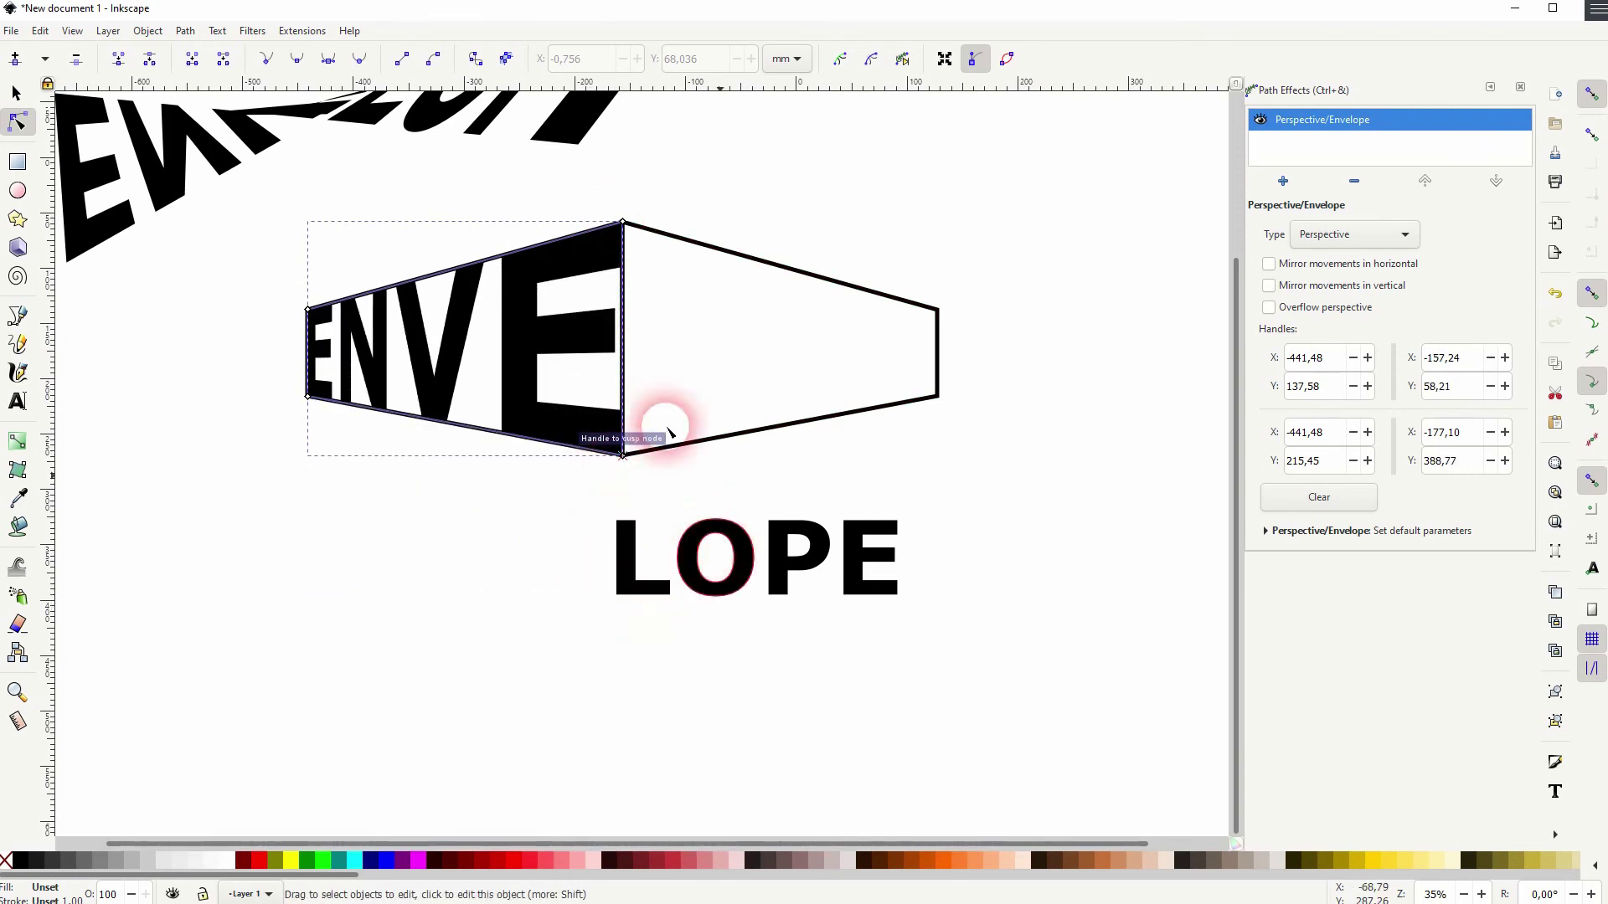
click(15, 92)
Apply the Perspective/Envelope path effect to the LOPE letter group.
click(789, 572)
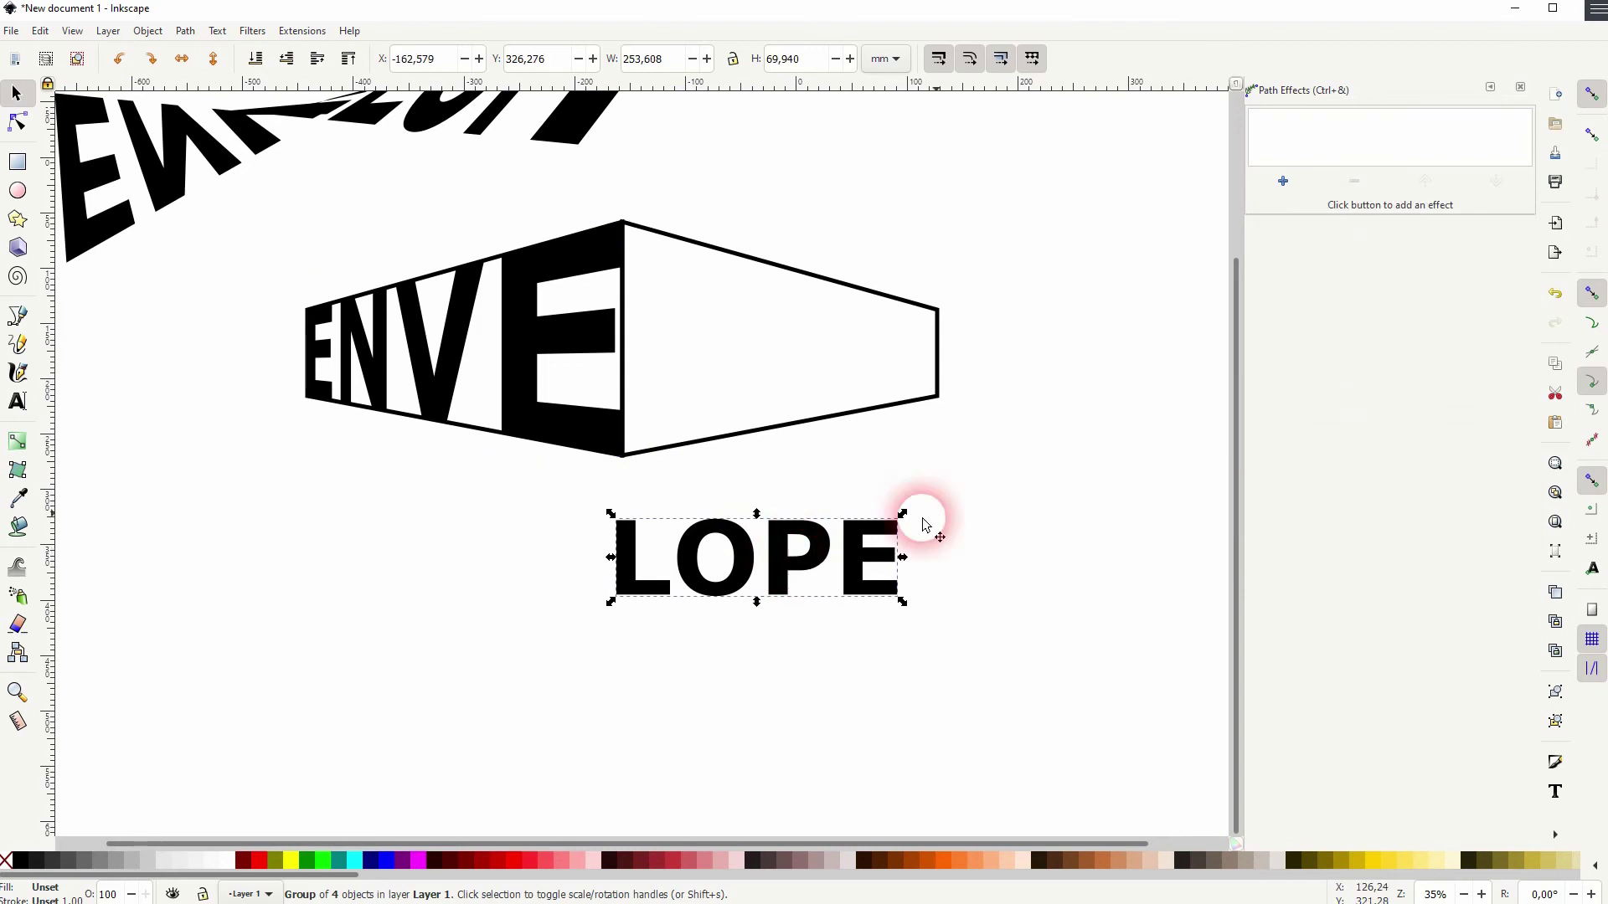
click(1283, 181)
click(777, 549)
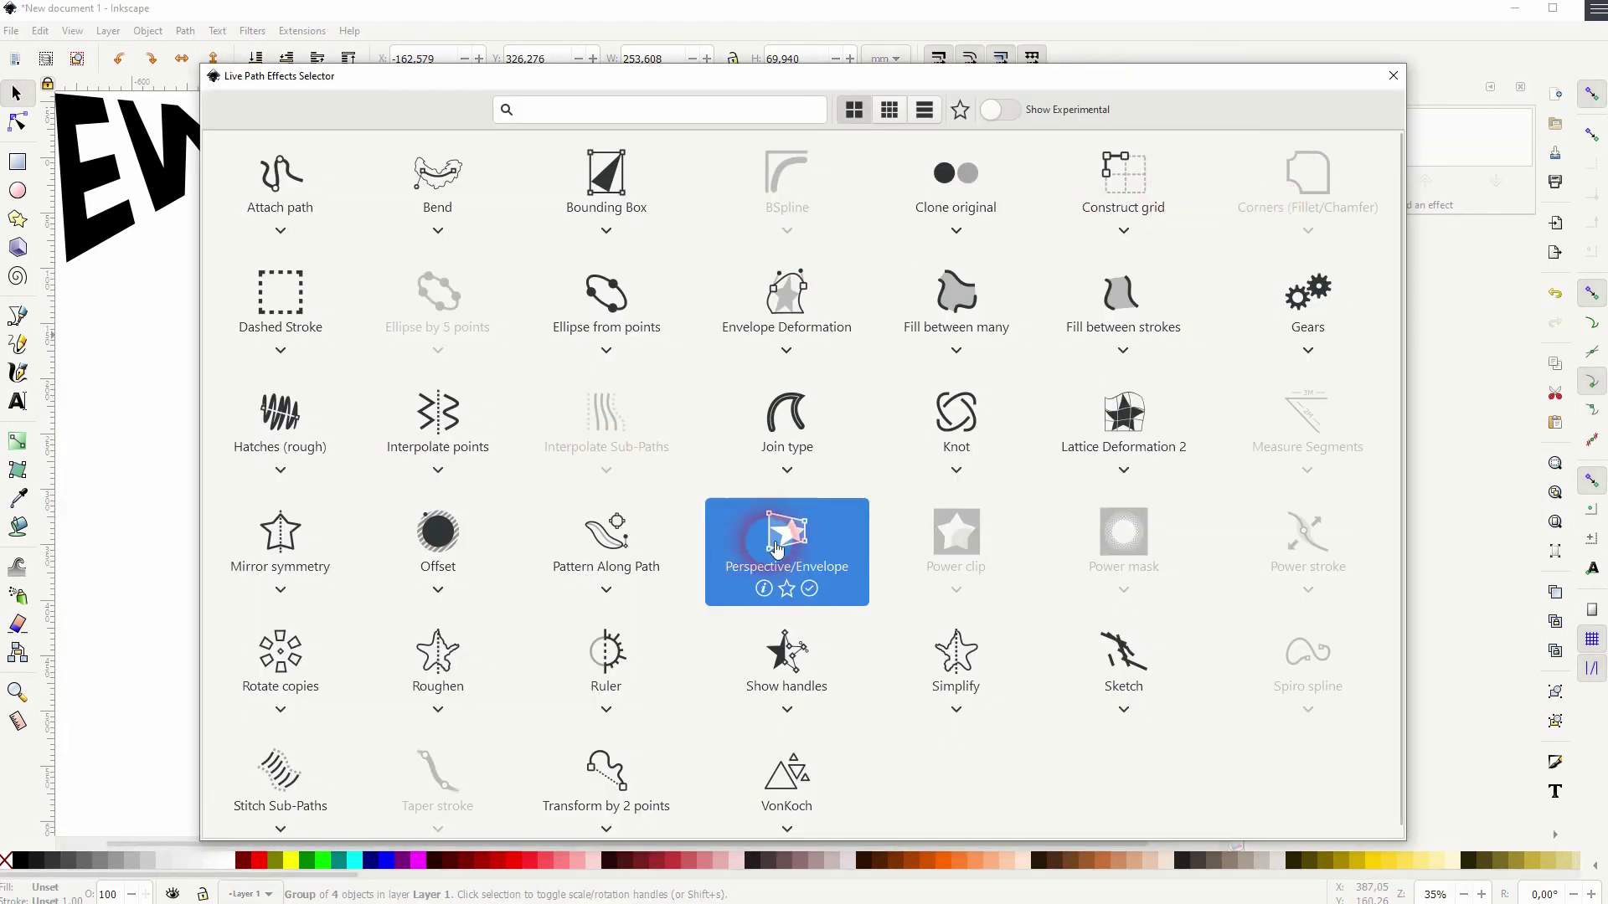
click(17, 122)
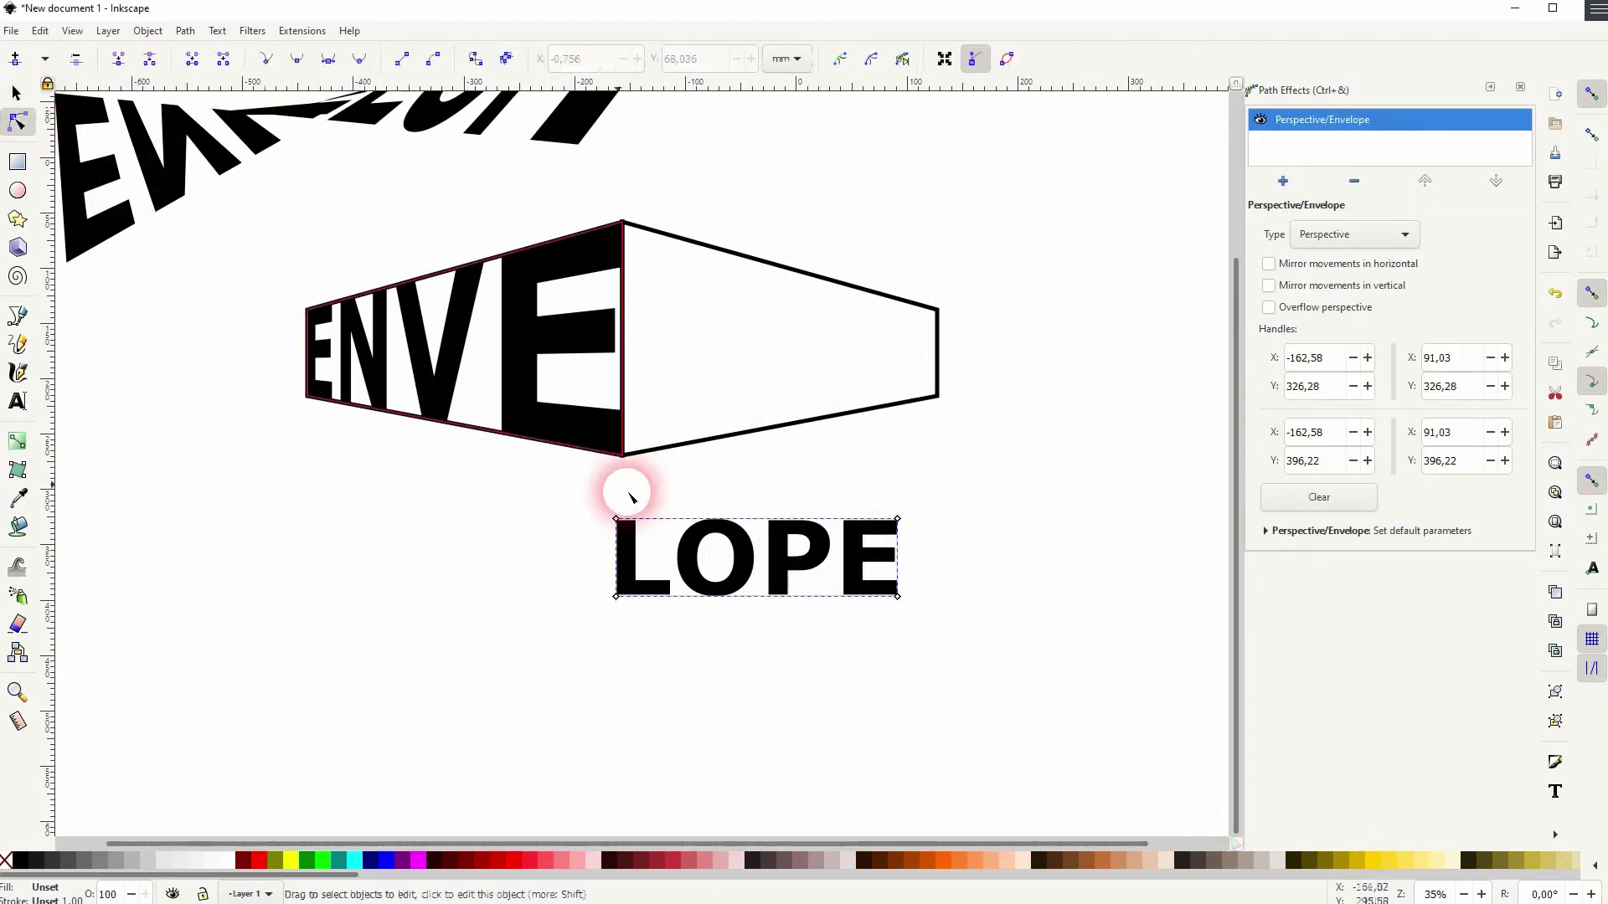
Pin LOPE's four envelope corners onto the right trapezoid's corners.
drag(616, 537, 624, 228)
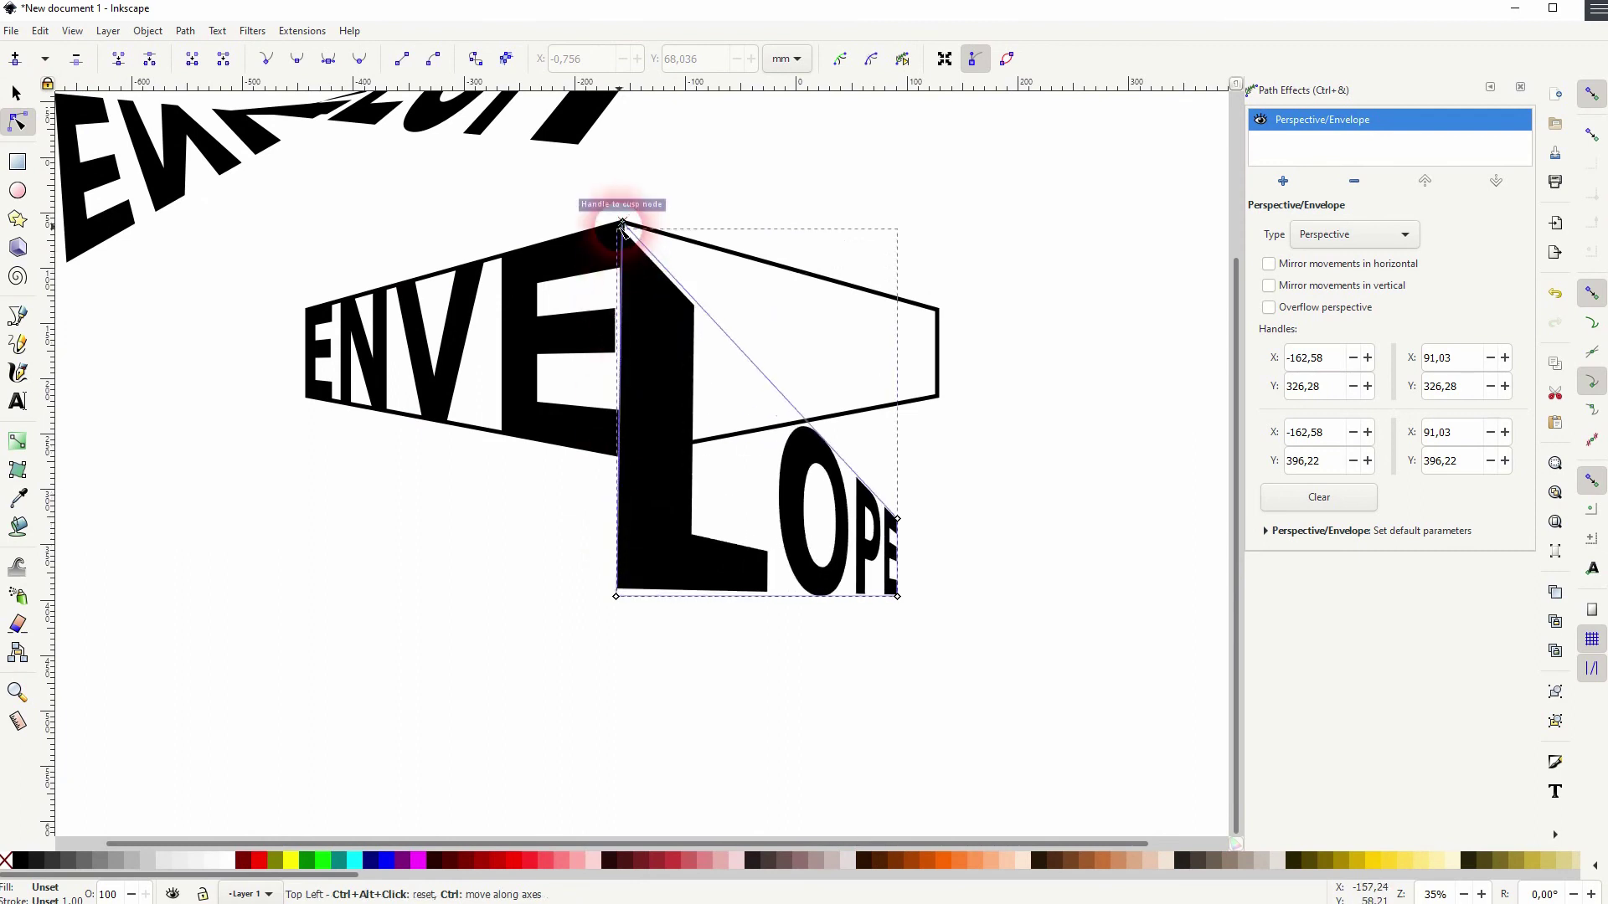
click(643, 583)
drag(616, 596, 622, 455)
drag(903, 523, 938, 311)
drag(904, 598, 944, 408)
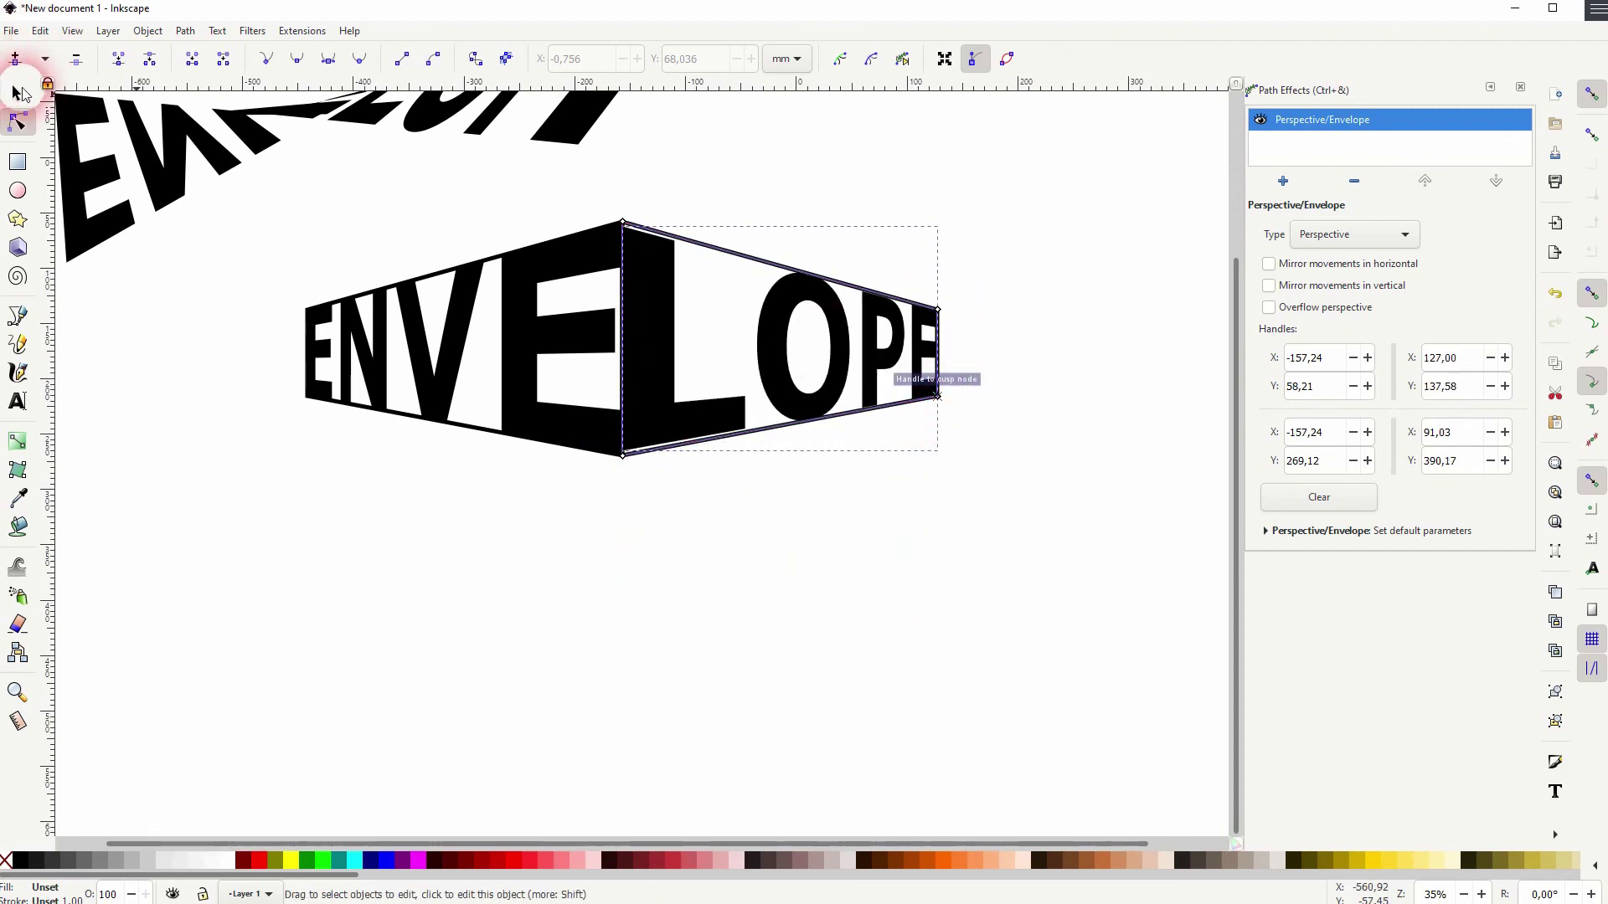
click(19, 93)
click(603, 592)
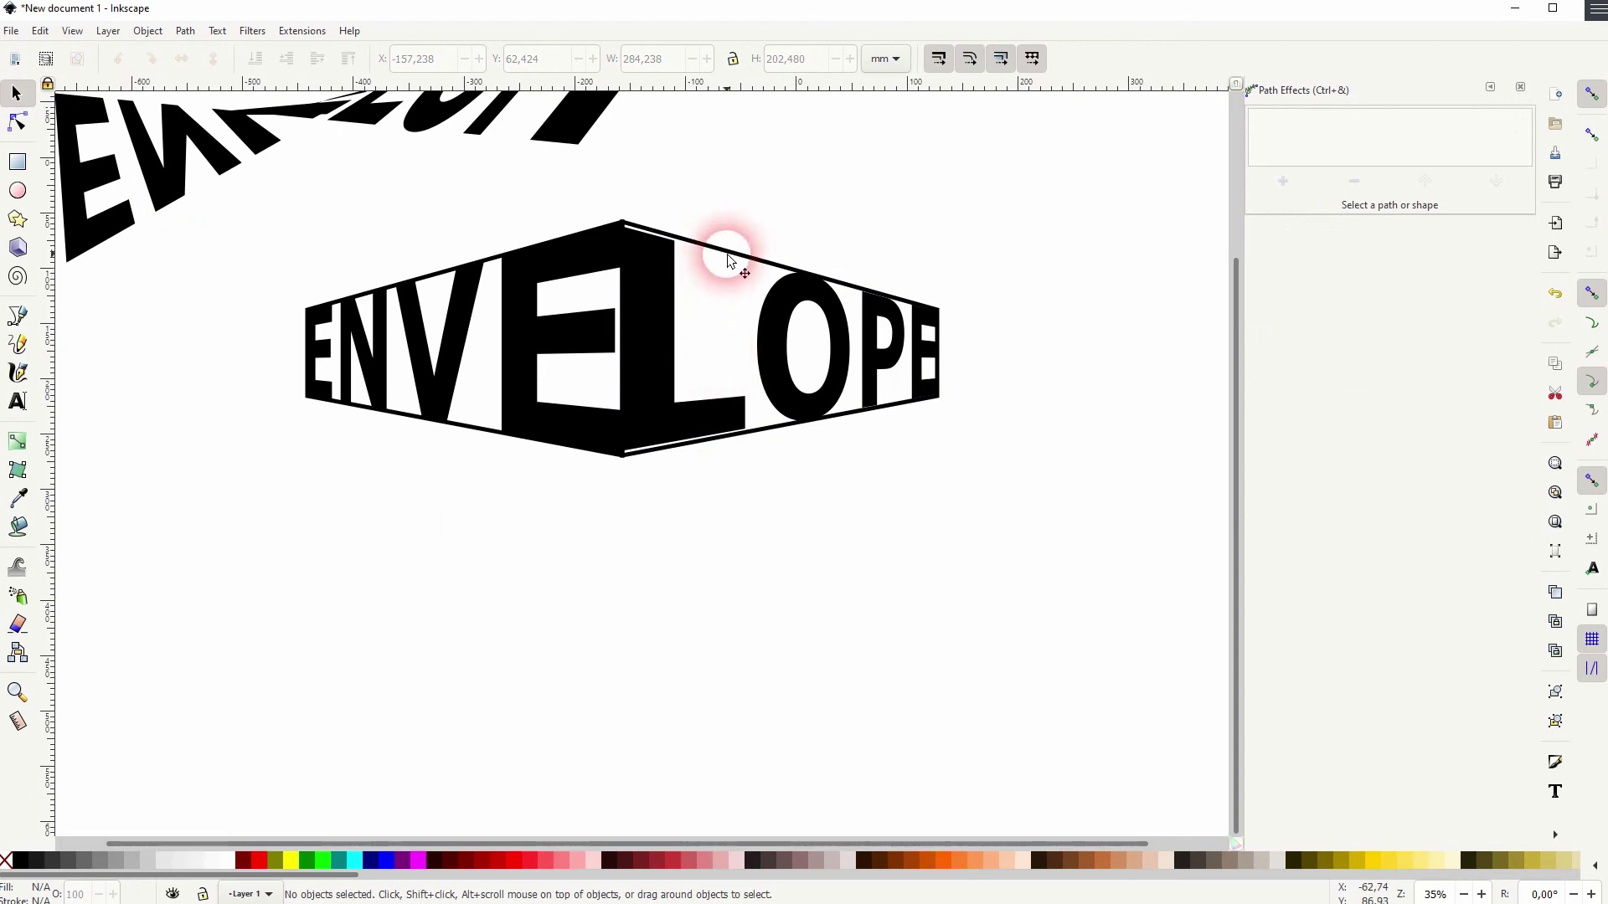
Delete the right and left trapezoid outlines.
click(634, 343)
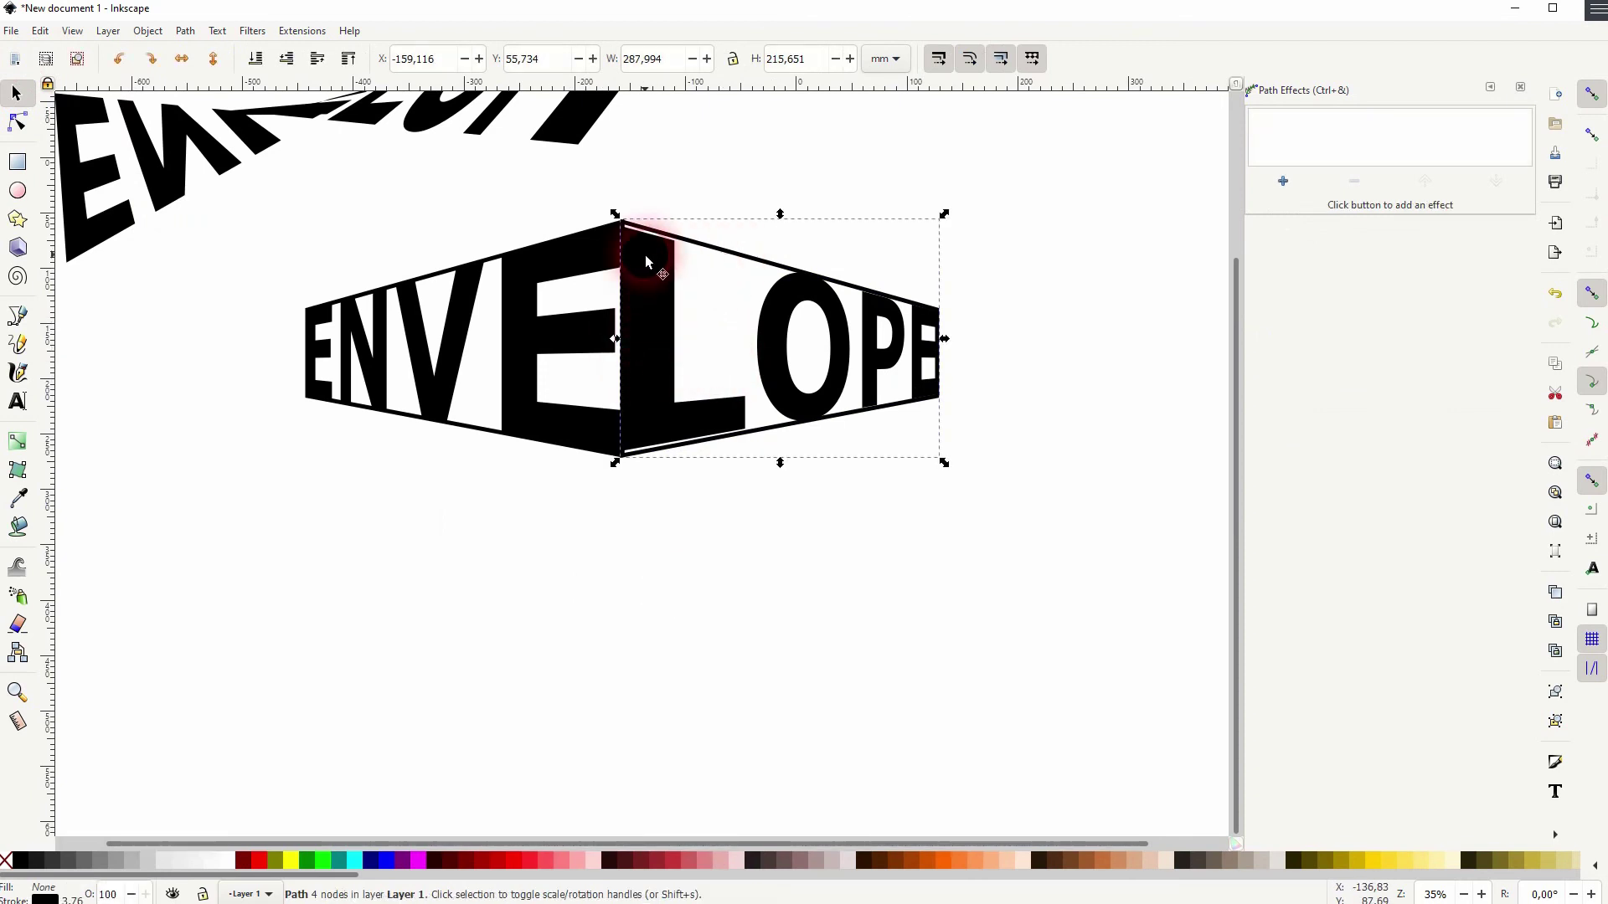
key(Delete)
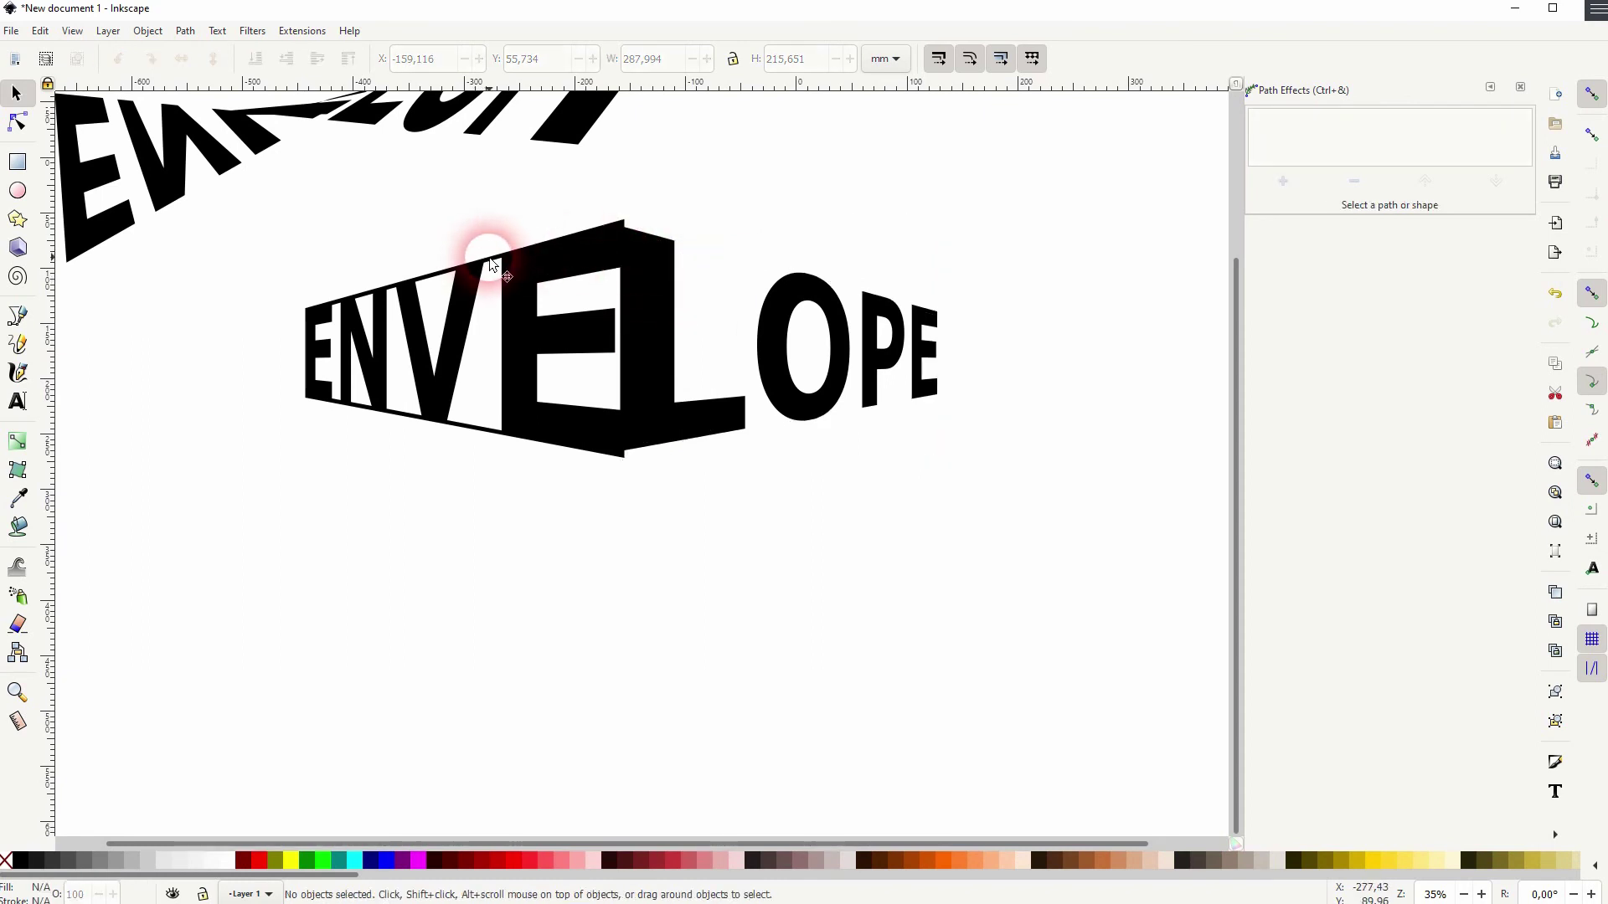
click(491, 264)
key(Delete)
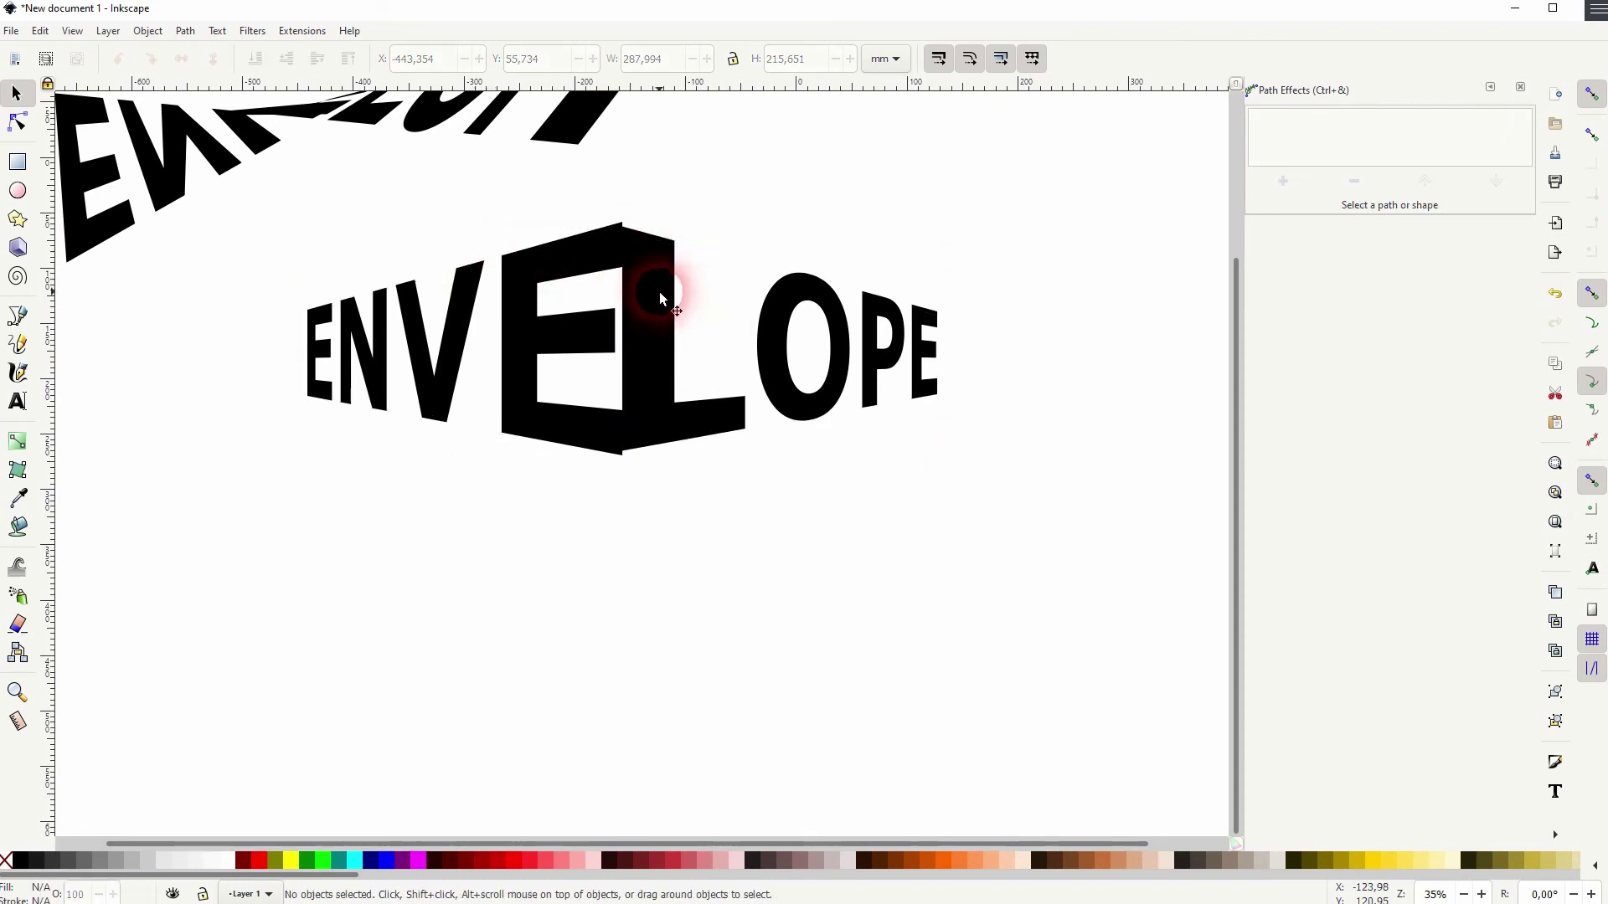
Stretch LOPE slightly taller at top and bottom to meet ENVE at the fold.
click(661, 299)
scroll(634, 245, up, 3)
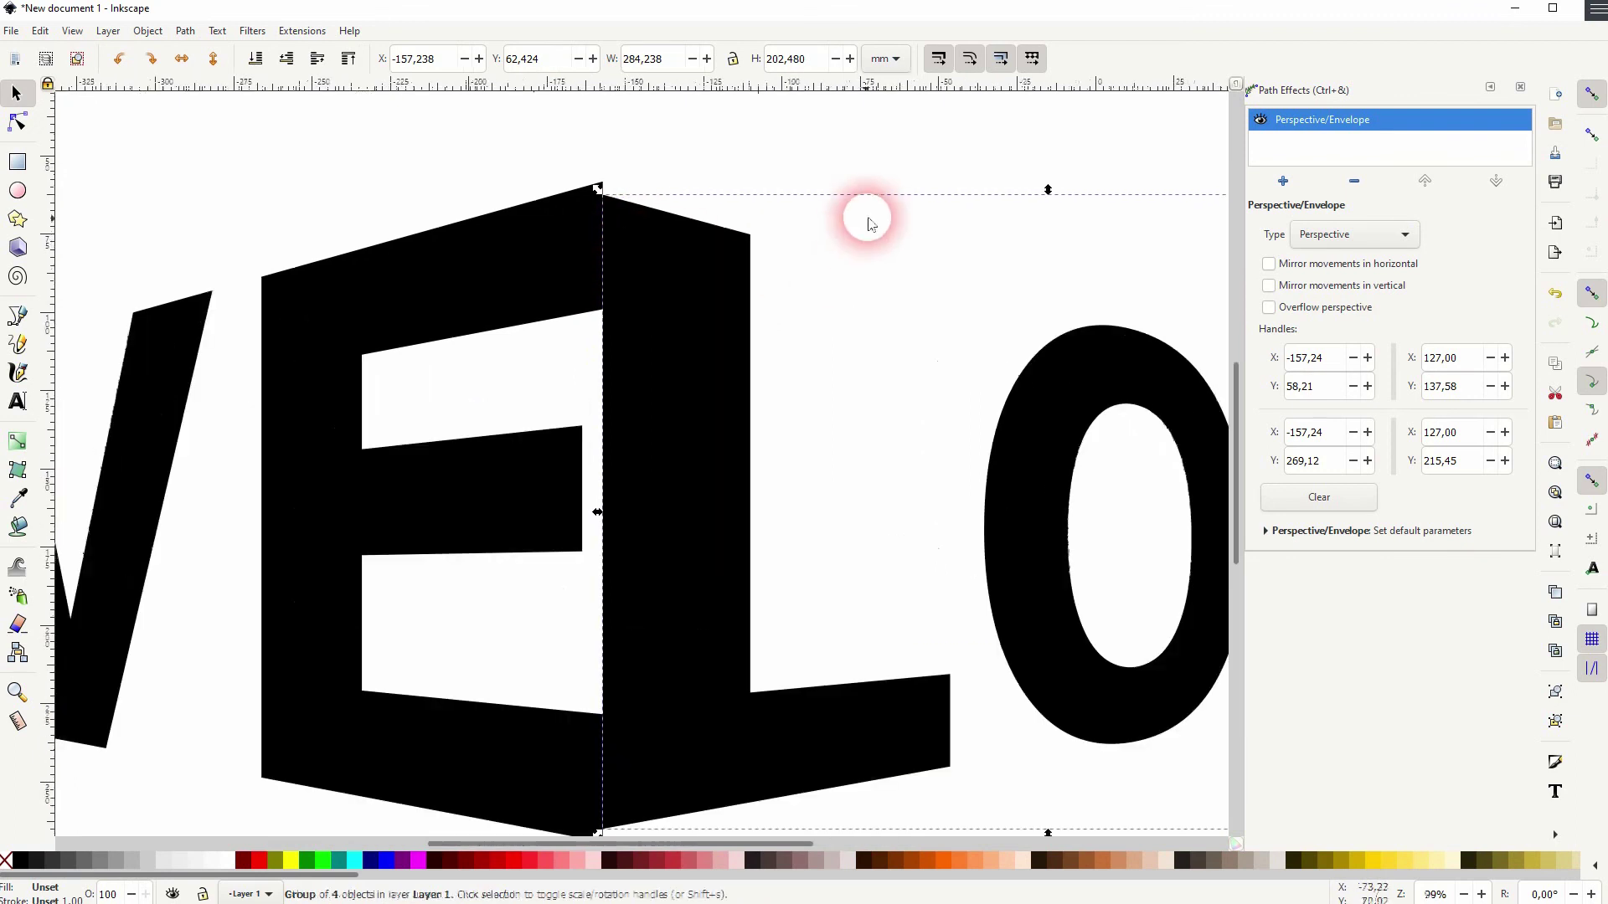
drag(1050, 192, 1050, 182)
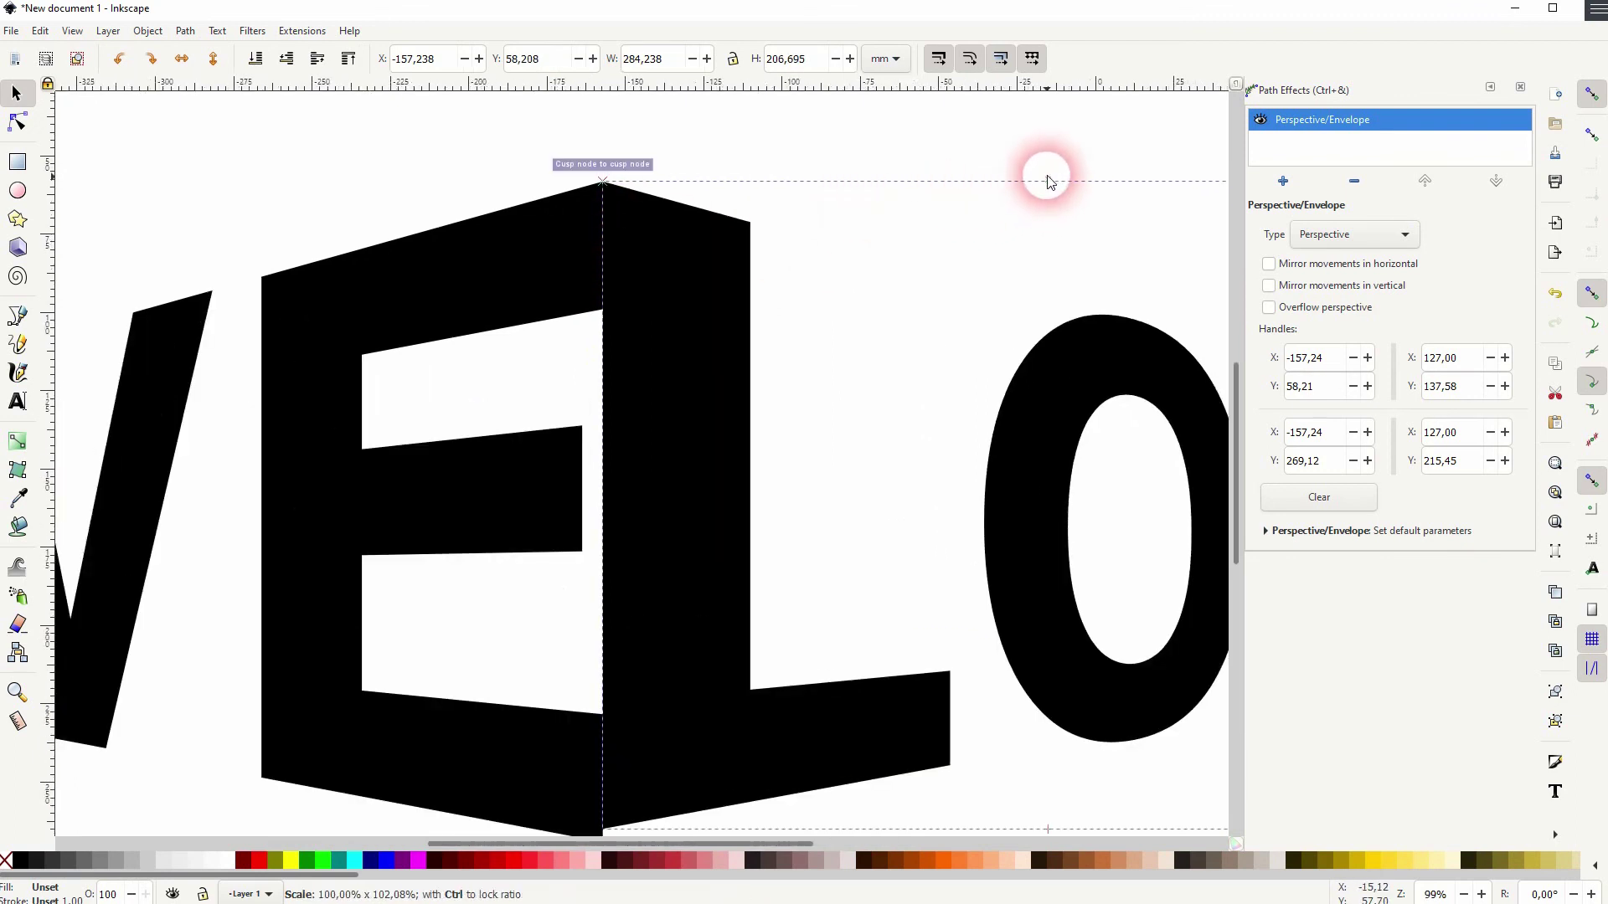
drag(1016, 563, 944, 384)
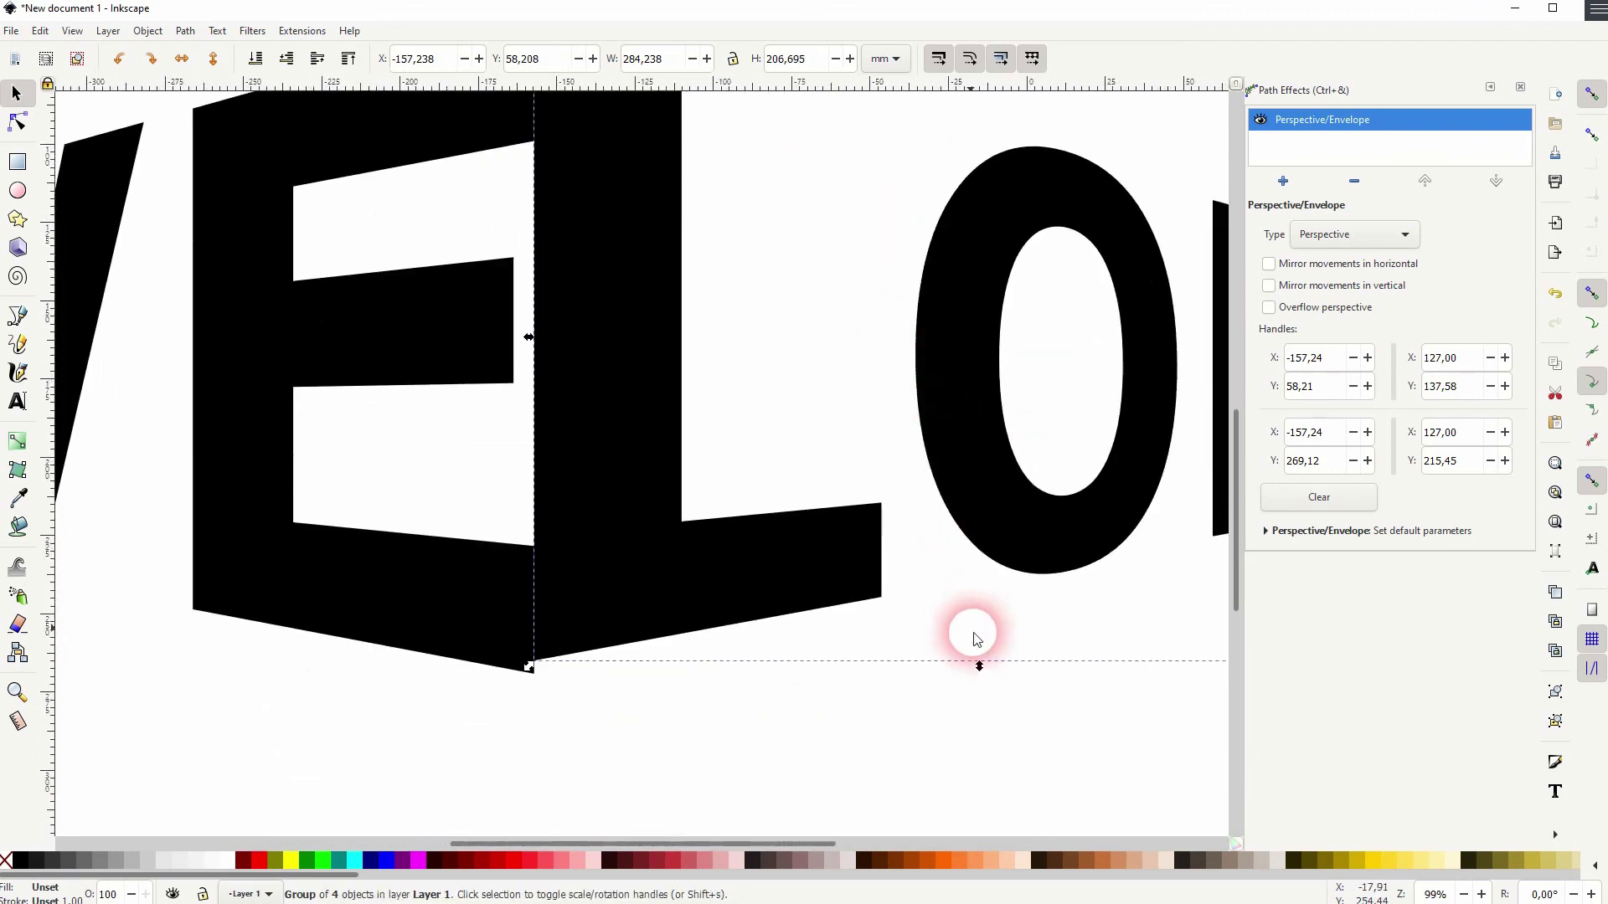
drag(988, 669, 989, 682)
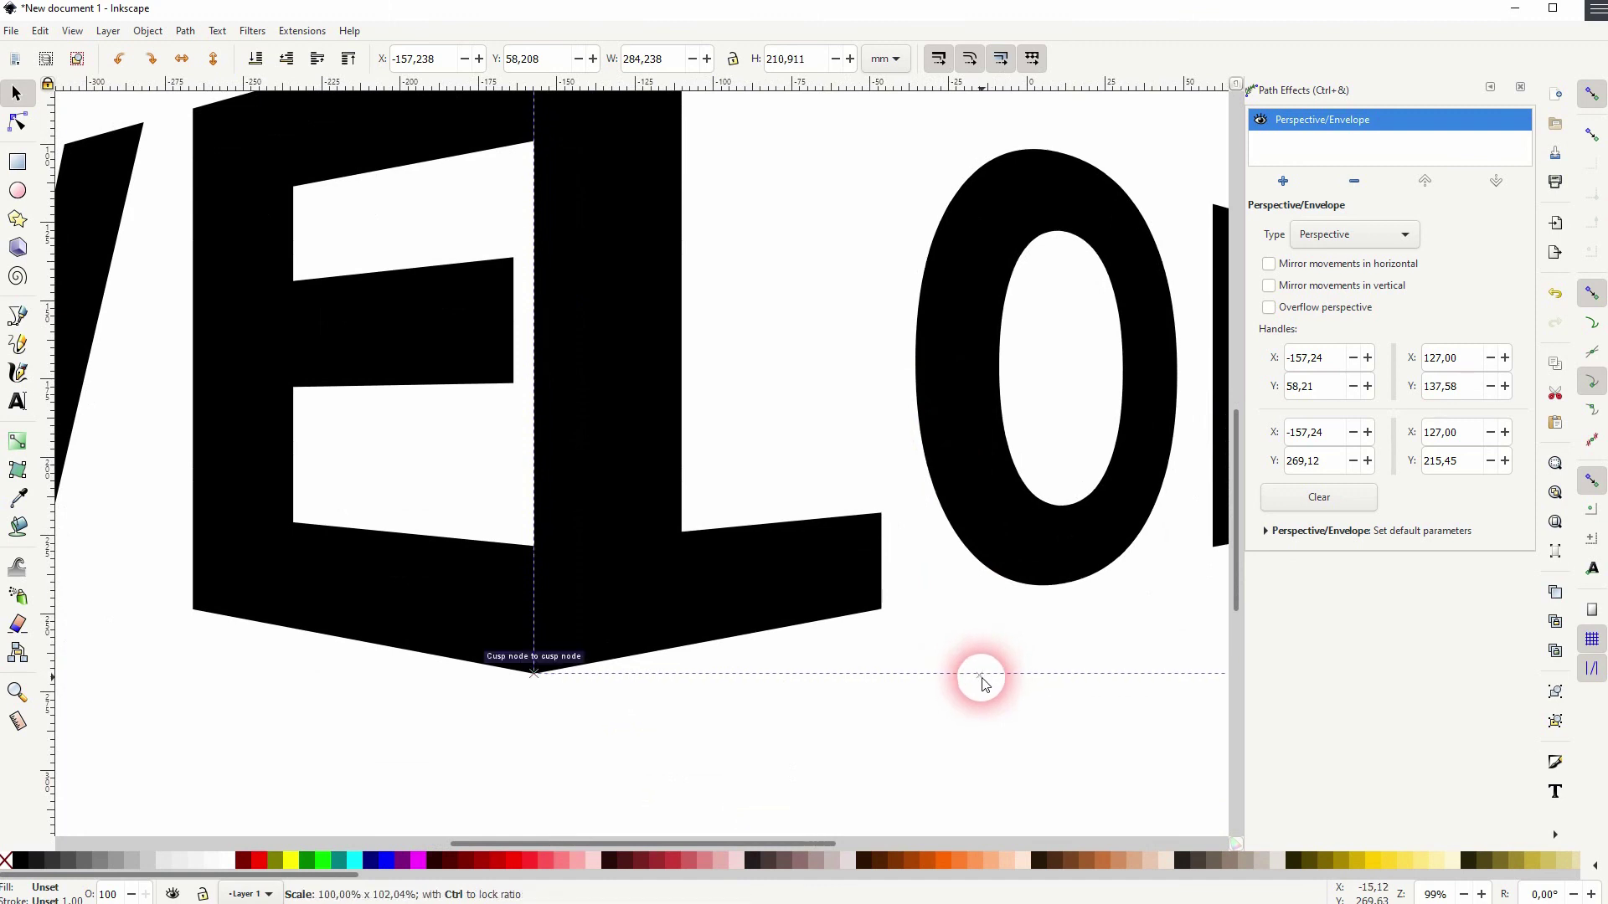
click(766, 764)
scroll(785, 632, down, 2)
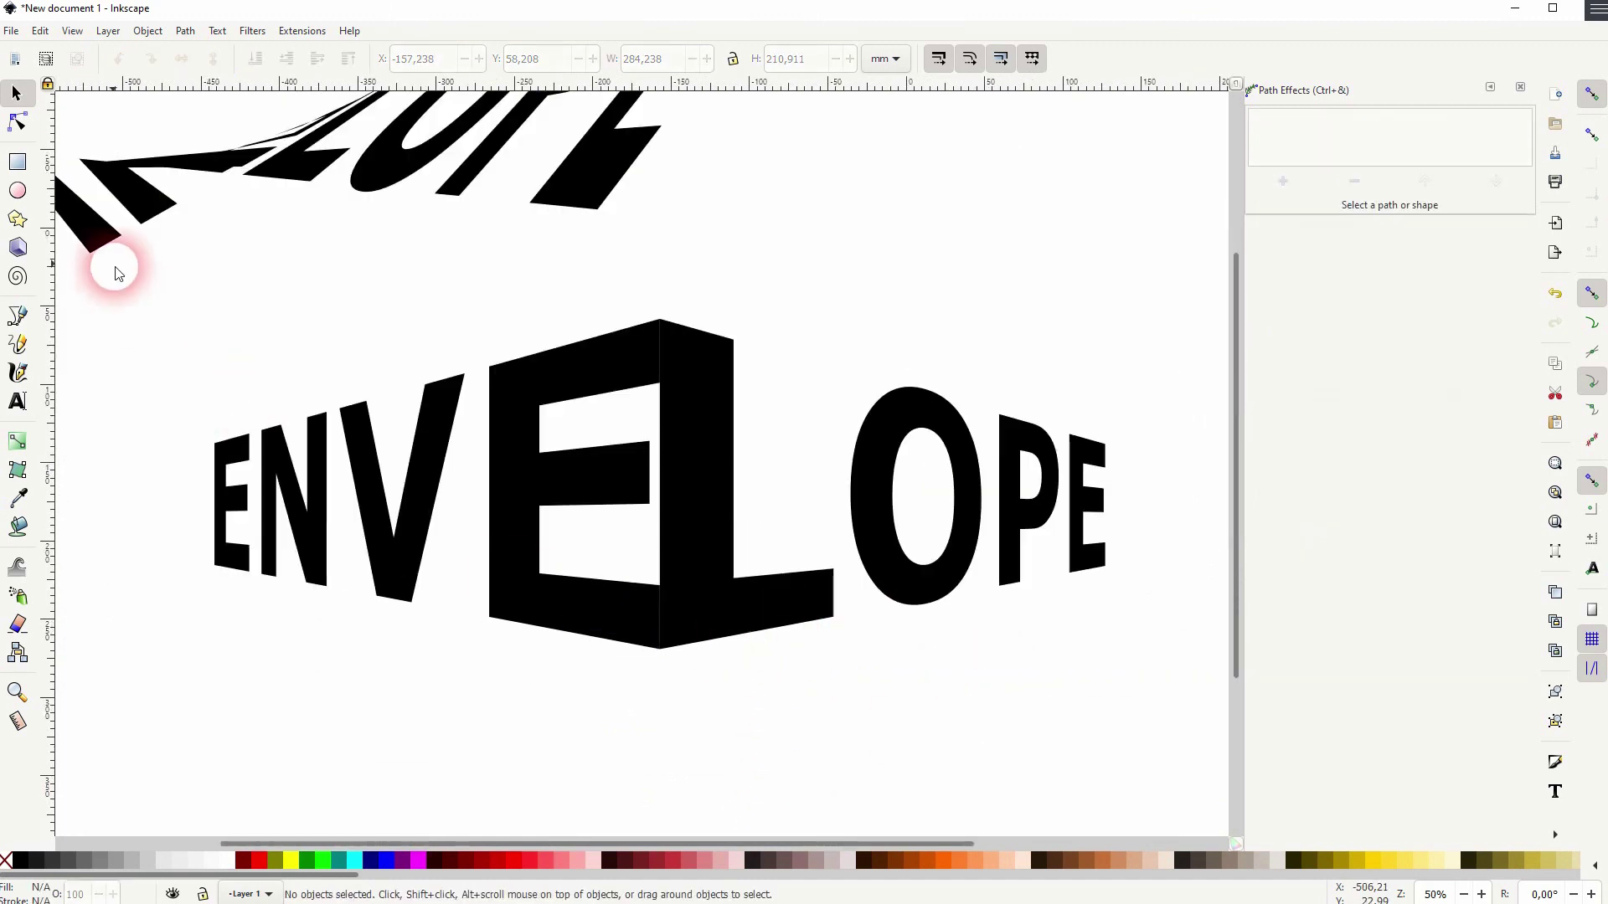
scroll(539, 574, down, 2)
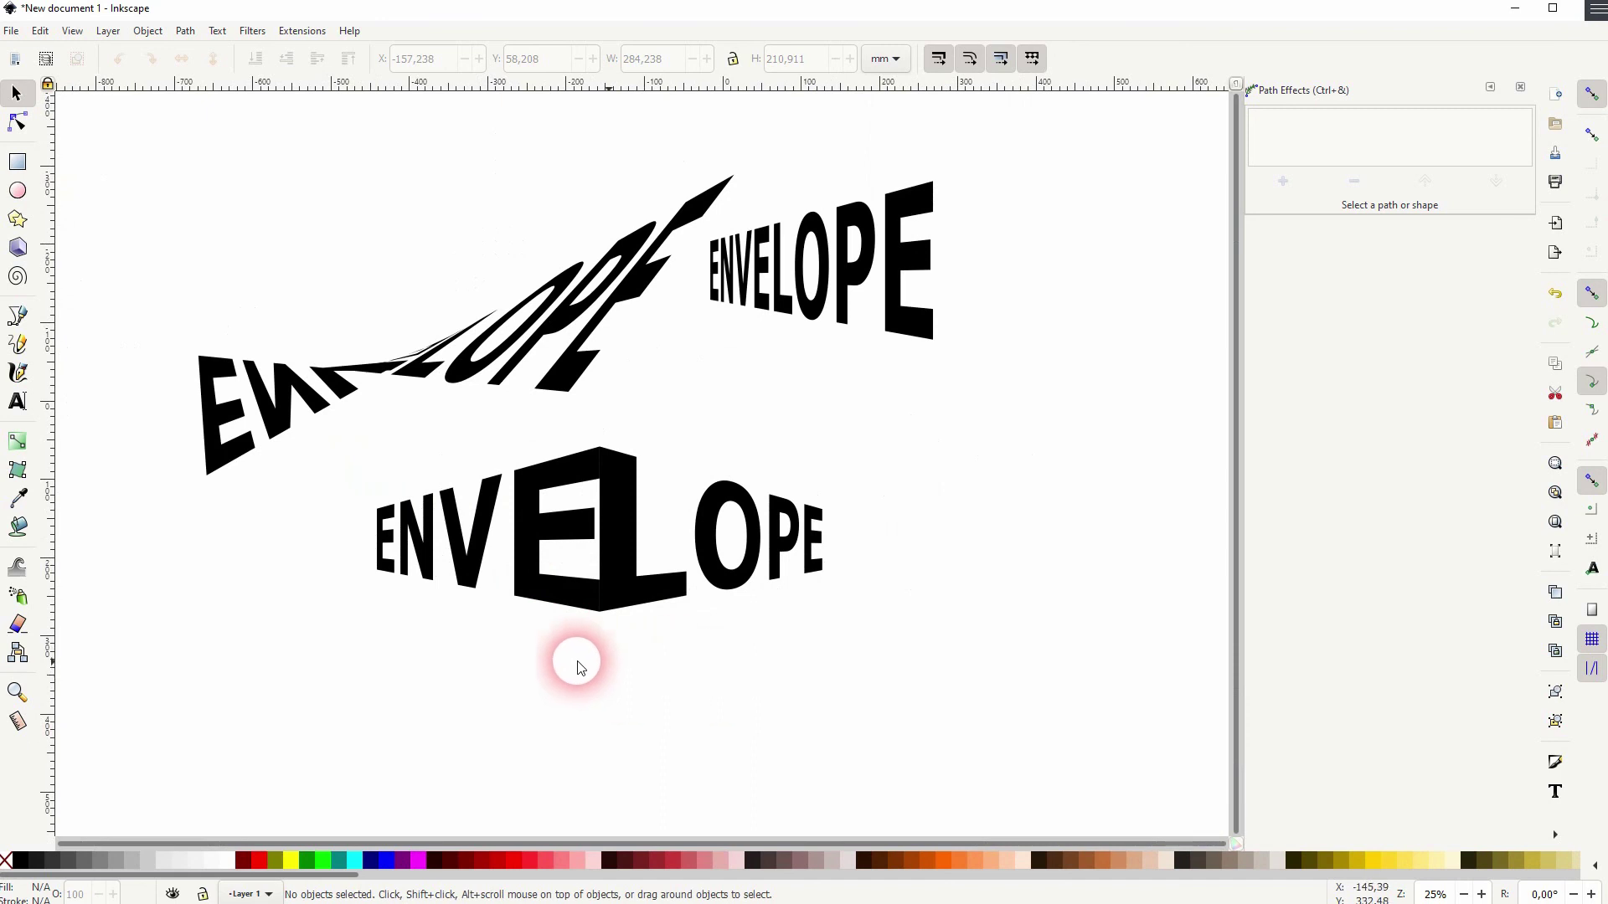
drag(305, 657, 943, 436)
click(1009, 492)
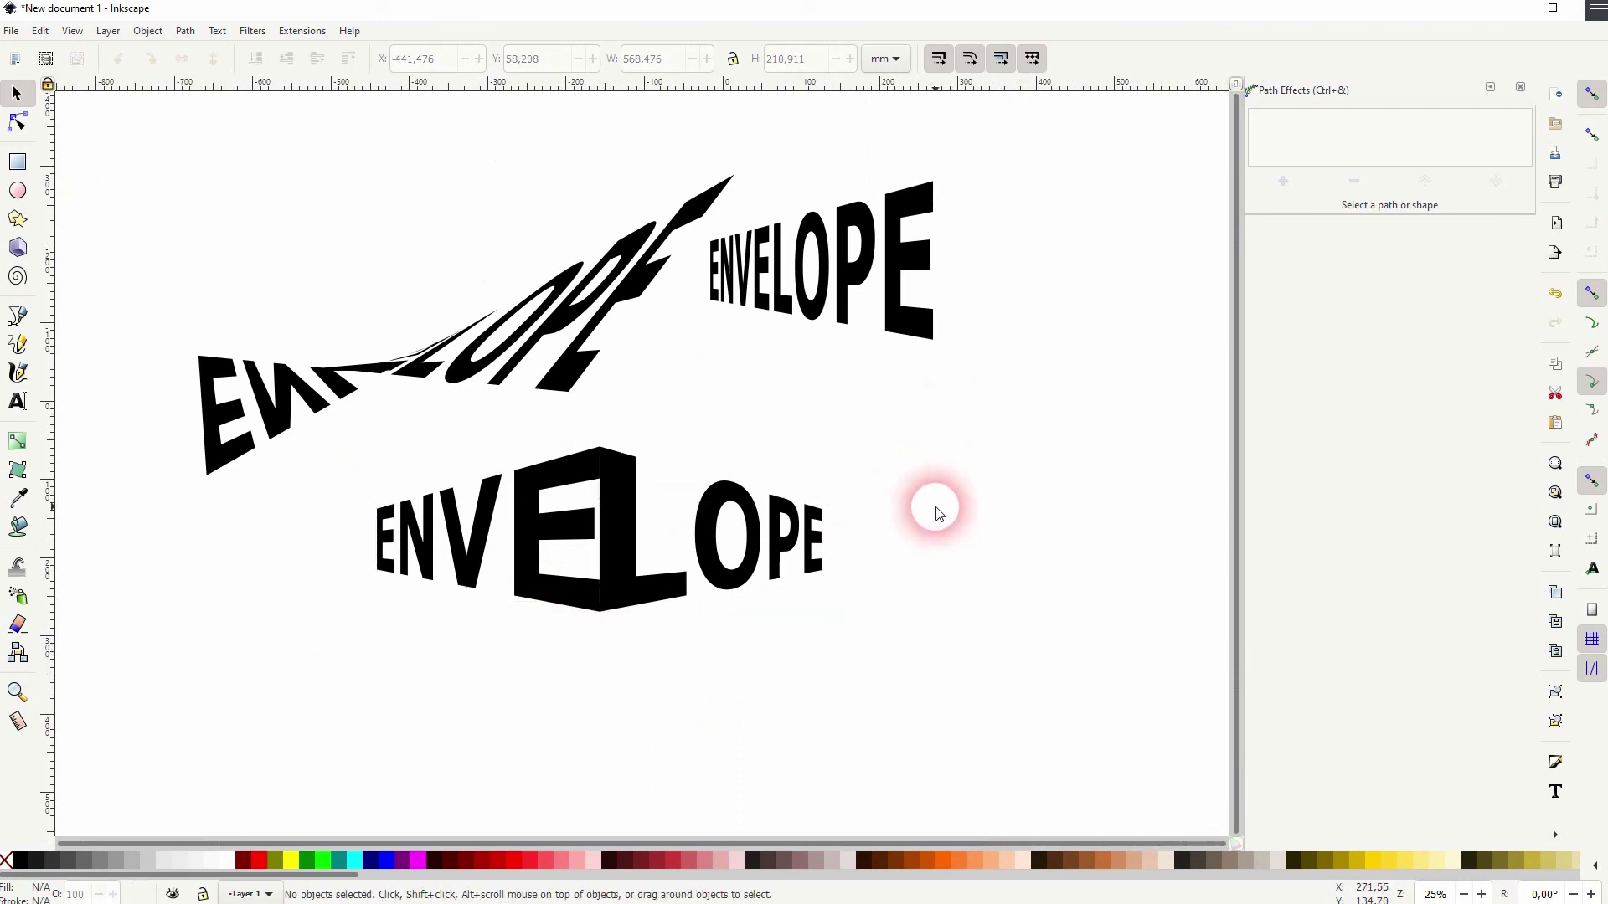